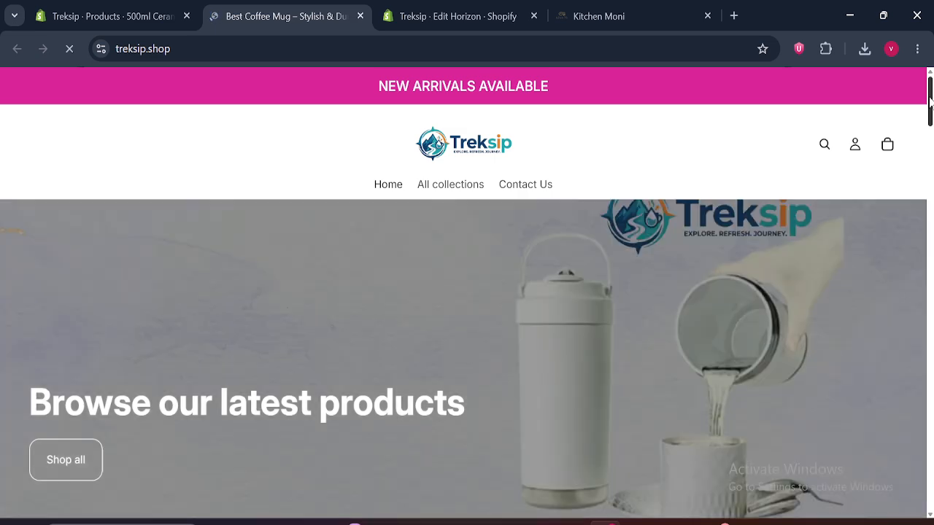
# Open the 12oz Self Stirring Mug product page in the storefront and review its URL and content down to the footer
pyautogui.moveTo(929, 101); pyautogui.dragTo(929, 162)
pyautogui.click(115, 266)
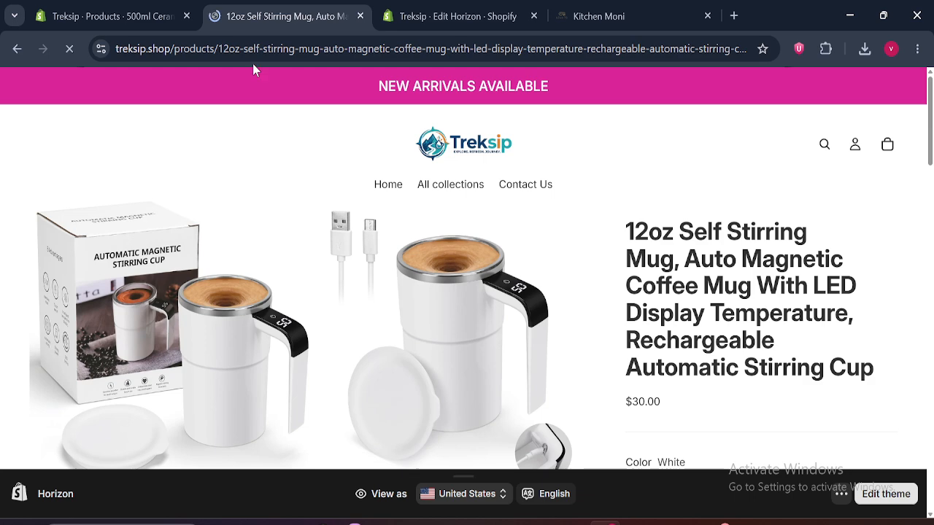
pyautogui.doubleClick(173, 49)
pyautogui.moveTo(172, 54); pyautogui.dragTo(751, 49)
pyautogui.click(717, 145)
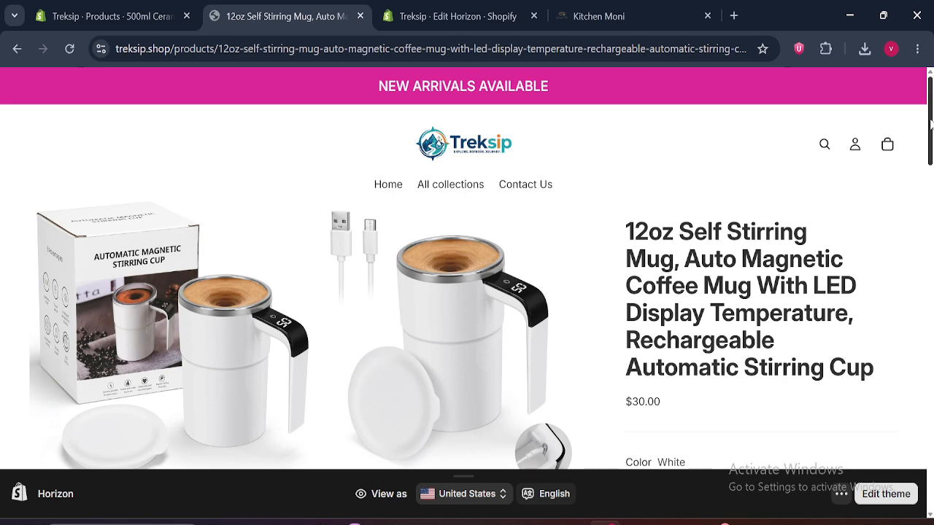
pyautogui.moveTo(931, 124); pyautogui.dragTo(932, 146)
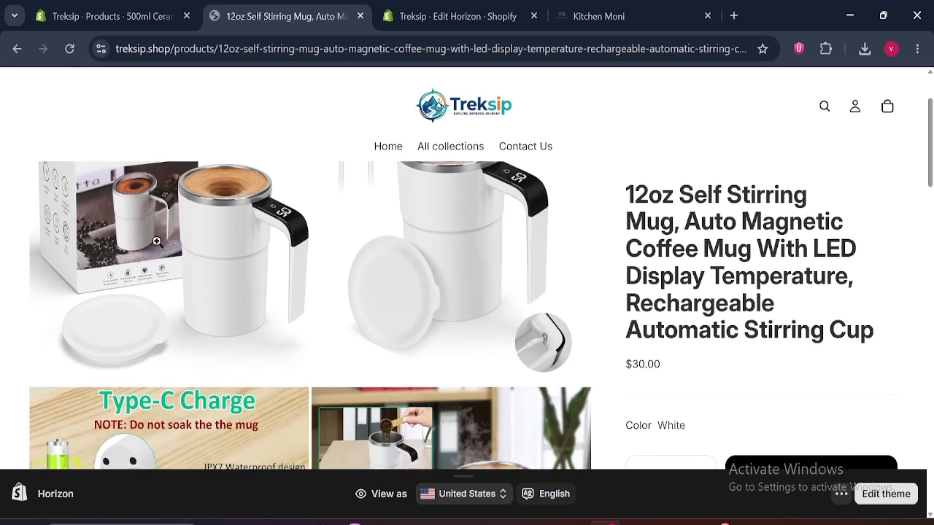
pyautogui.moveTo(931, 169); pyautogui.dragTo(932, 440)
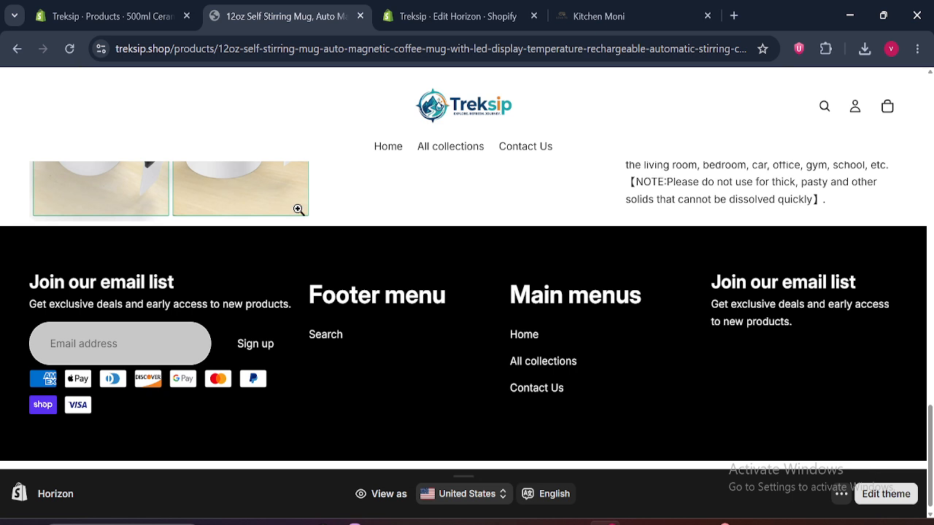
# Switch to the Horizon theme editor and open the default product template
pyautogui.click(513, 9)
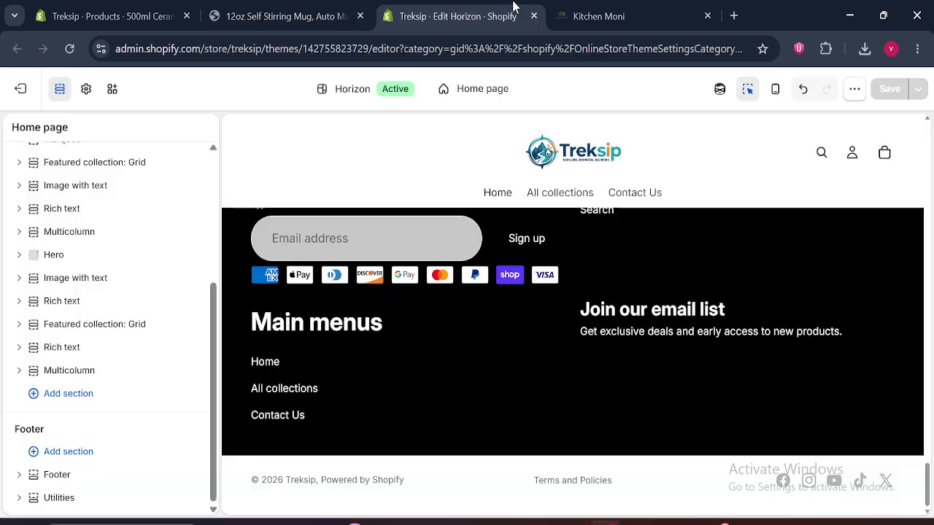
pyautogui.click(496, 90)
pyautogui.click(432, 183)
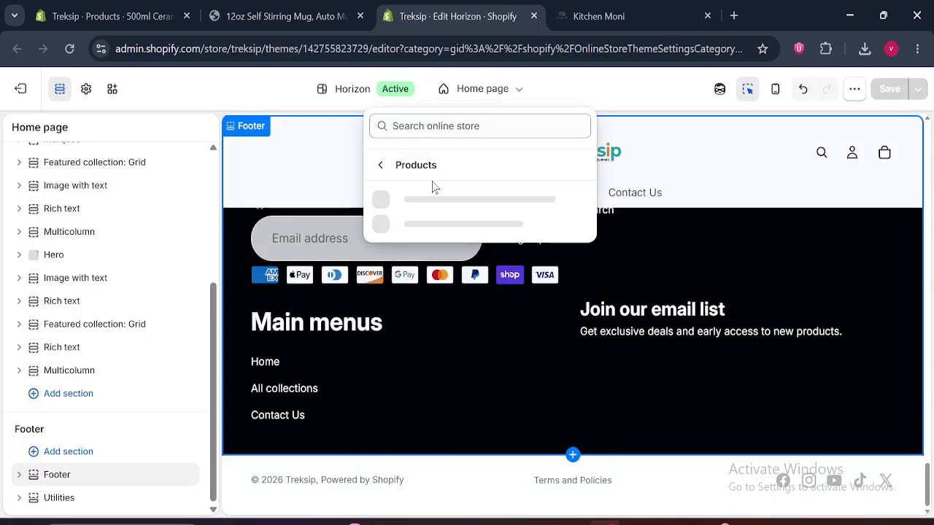
pyautogui.click(435, 204)
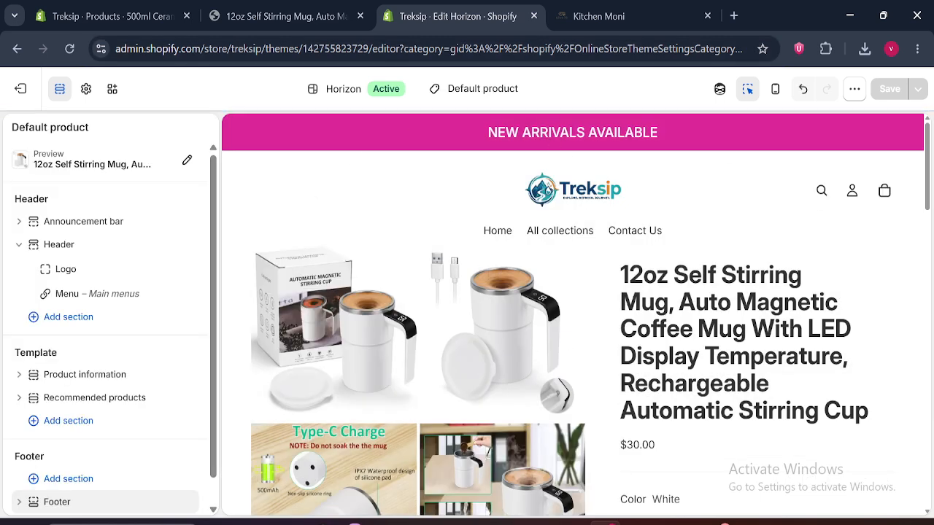
# Toggle the visibility of the Recommended products section in the product template
pyautogui.scroll(-2, 745, 187)
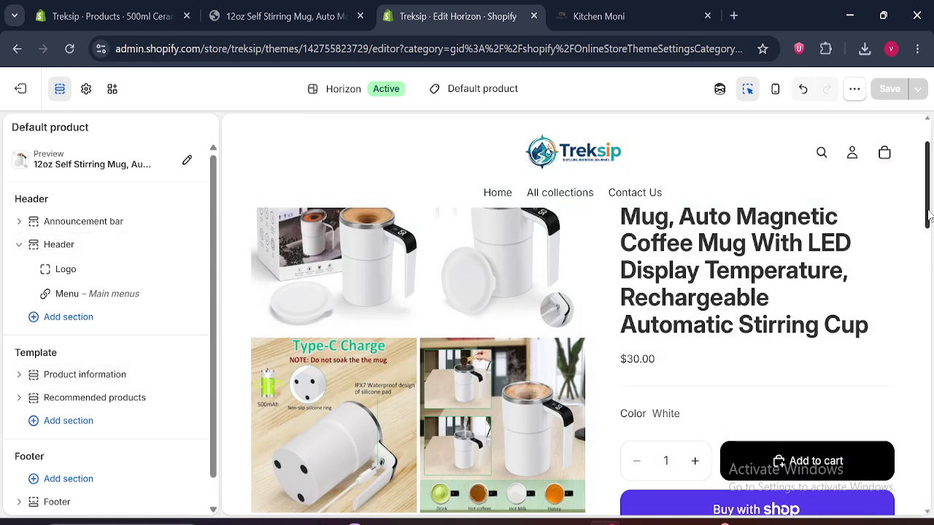
pyautogui.moveTo(930, 215); pyautogui.dragTo(917, 456)
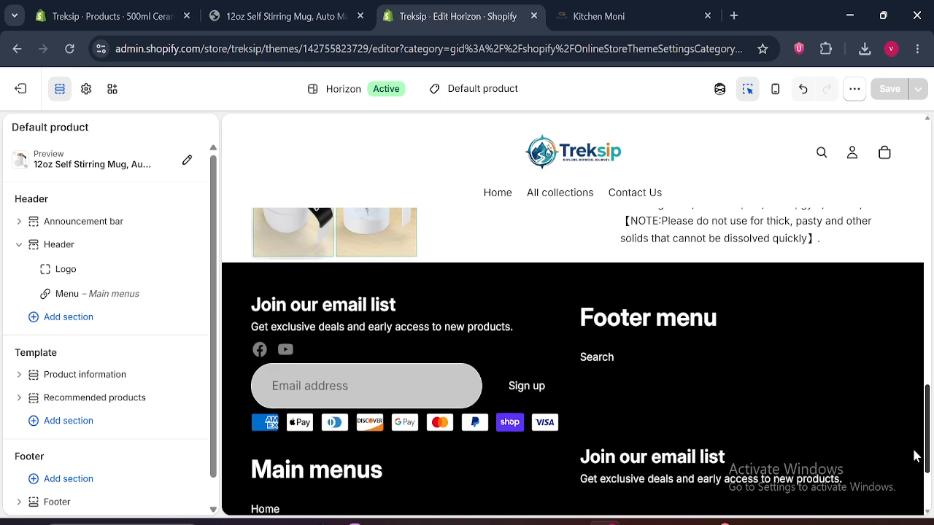
pyautogui.moveTo(154, 401)
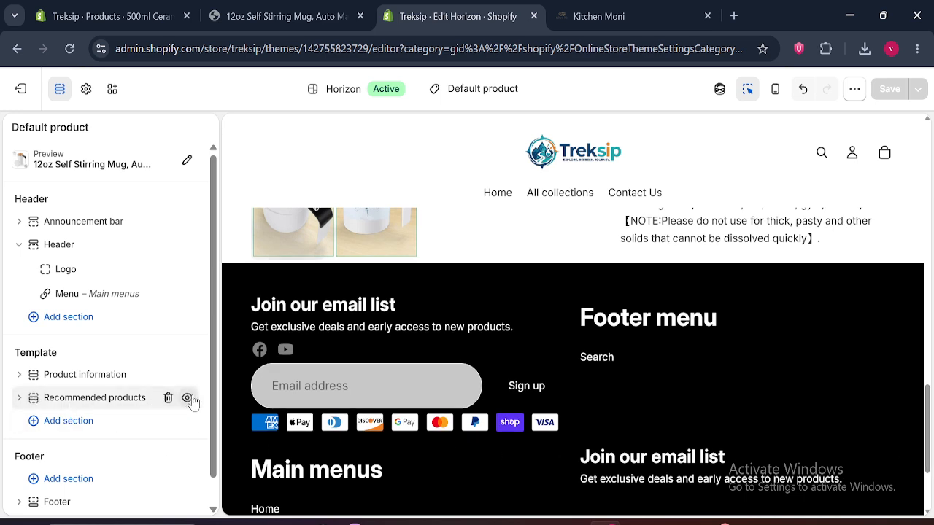
pyautogui.click(187, 399)
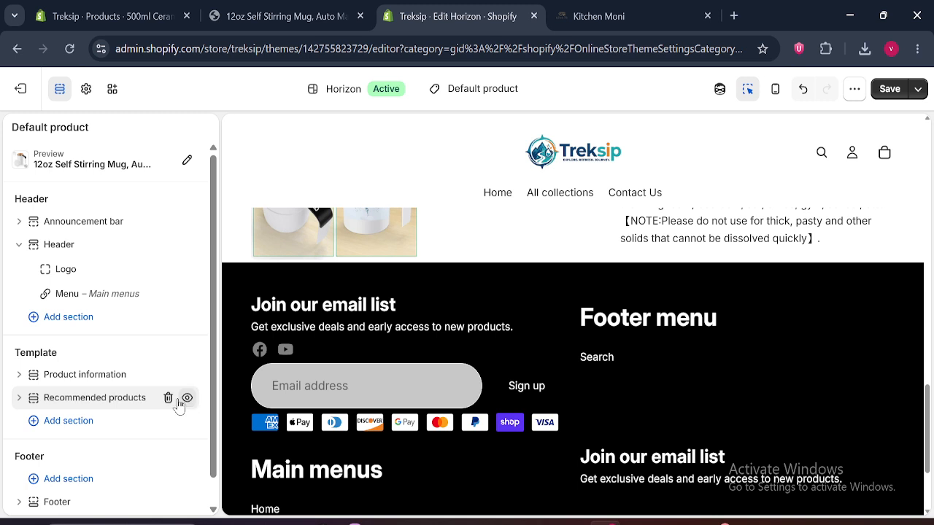
# Browse the sections available for the product template and close the list without adding one
pyautogui.click(83, 421)
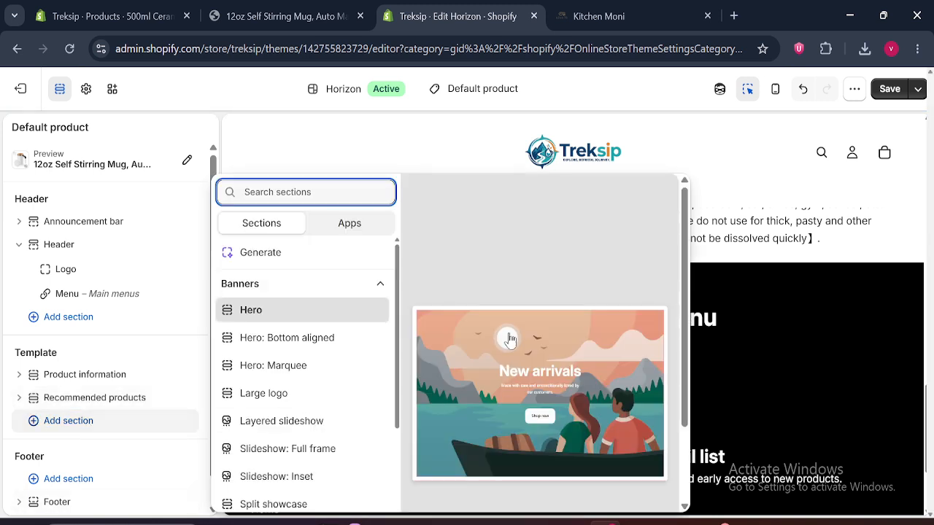
pyautogui.moveTo(398, 274); pyautogui.dragTo(406, 464)
pyautogui.scroll(1, 290, 309)
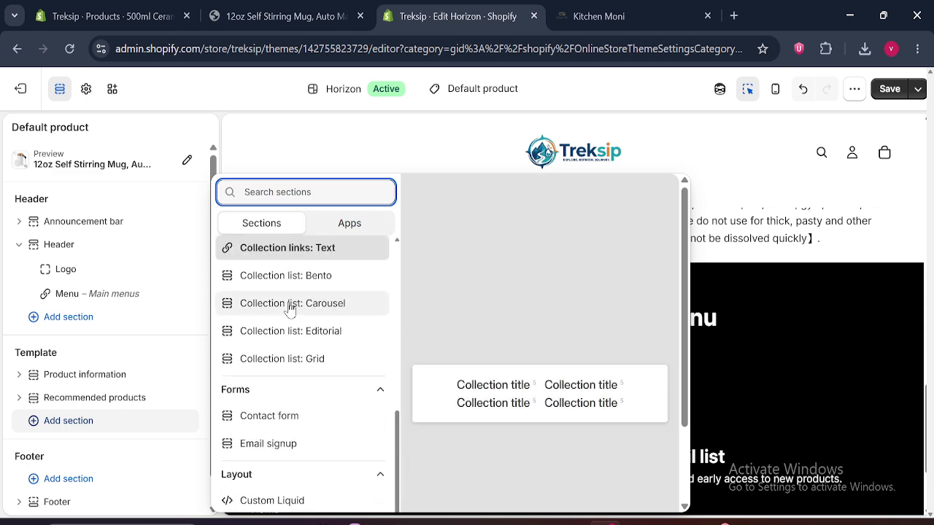
pyautogui.scroll(-1, 398, 445)
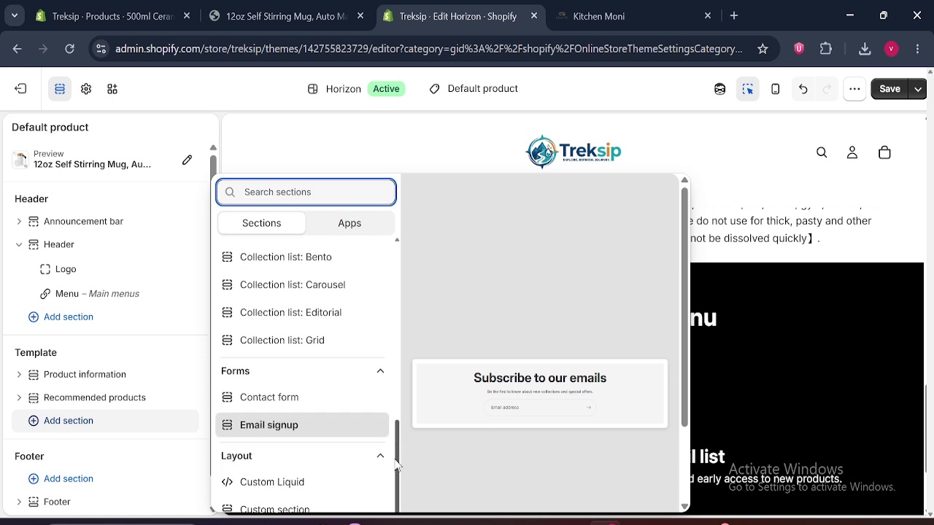
pyautogui.scroll(2, 400, 452)
pyautogui.moveTo(401, 429); pyautogui.dragTo(392, 267)
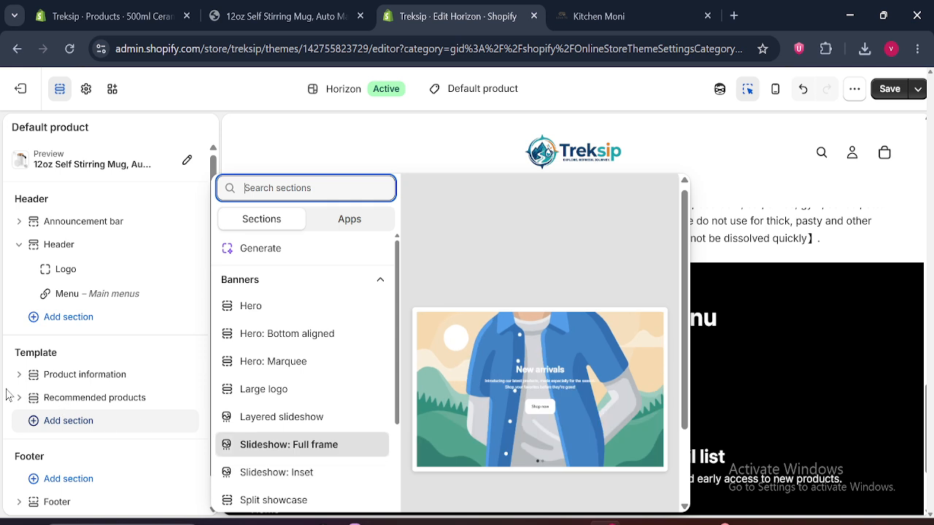
pyautogui.click(4, 442)
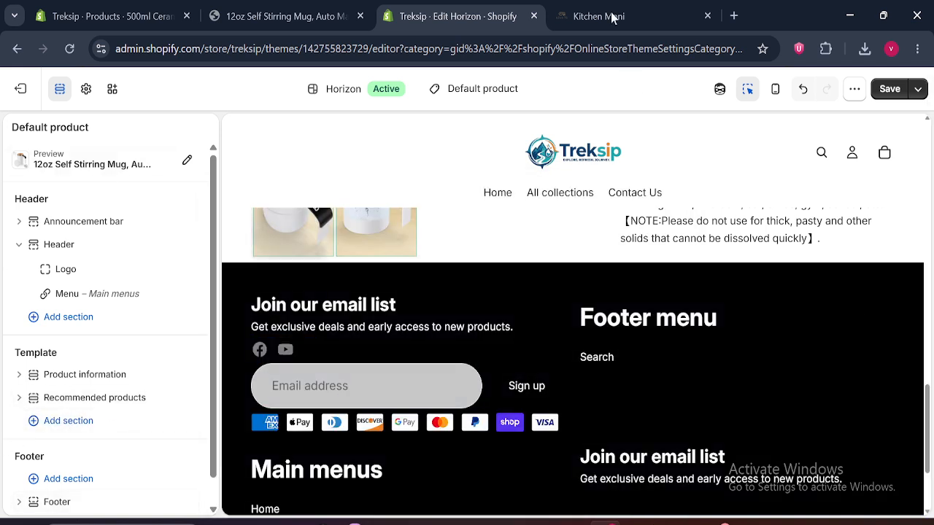
# Select the product title block, try Heading 2 for its text, and restore Heading 1
pyautogui.moveTo(925, 423); pyautogui.dragTo(933, 162)
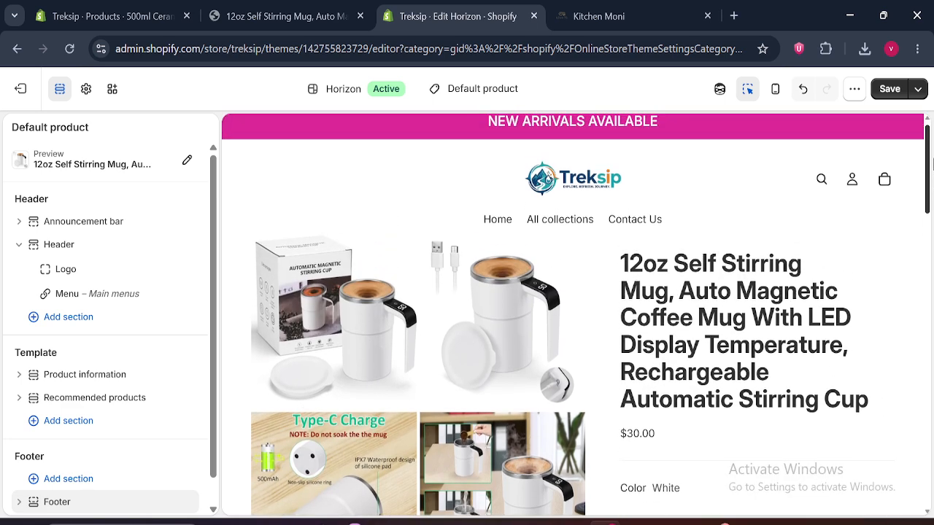
pyautogui.click(703, 313)
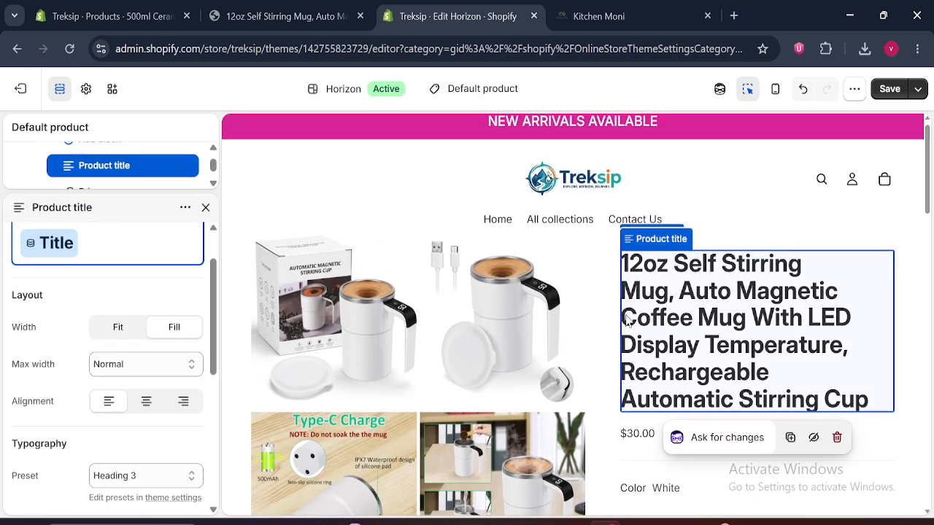
pyautogui.moveTo(210, 277); pyautogui.dragTo(224, 223)
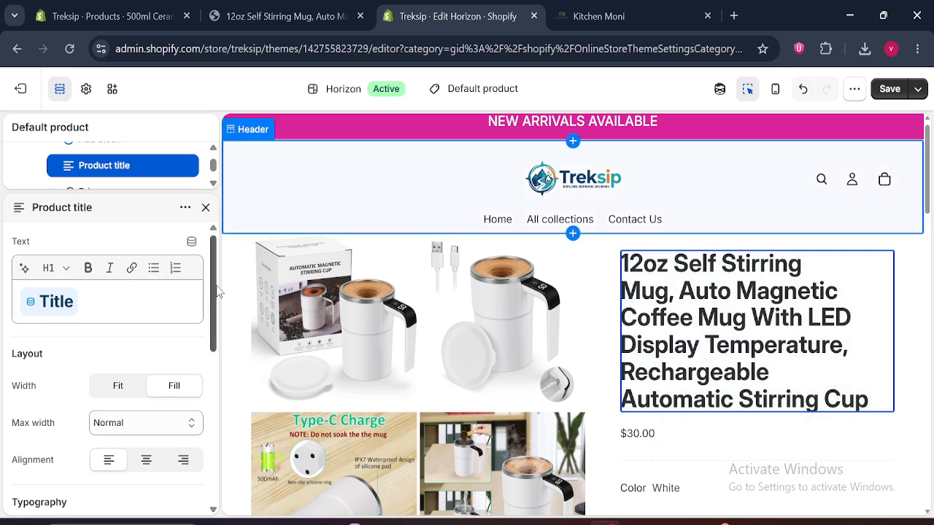
pyautogui.click(56, 268)
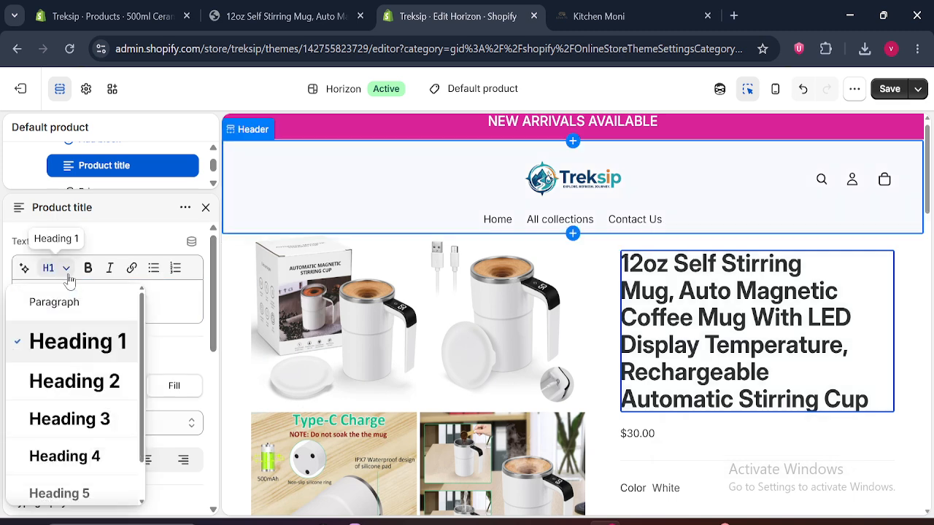
pyautogui.click(69, 385)
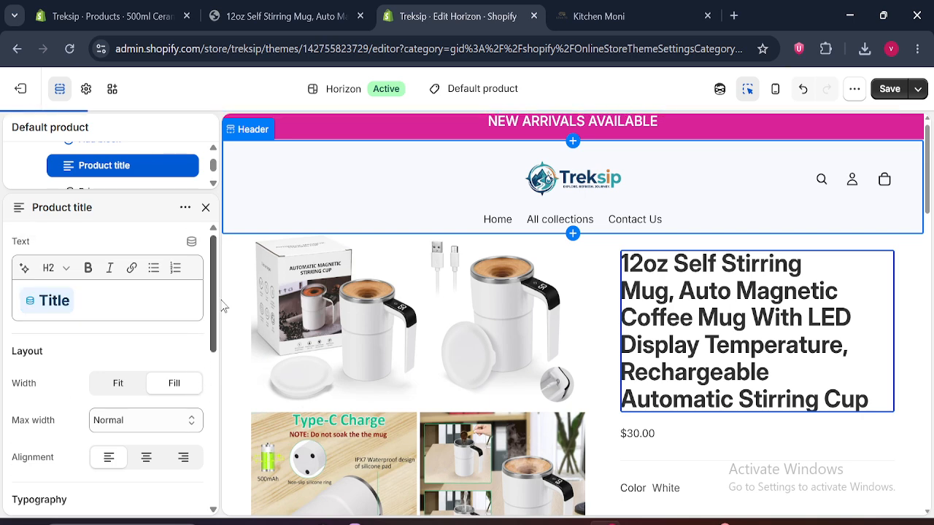
pyautogui.click(56, 268)
pyautogui.click(103, 347)
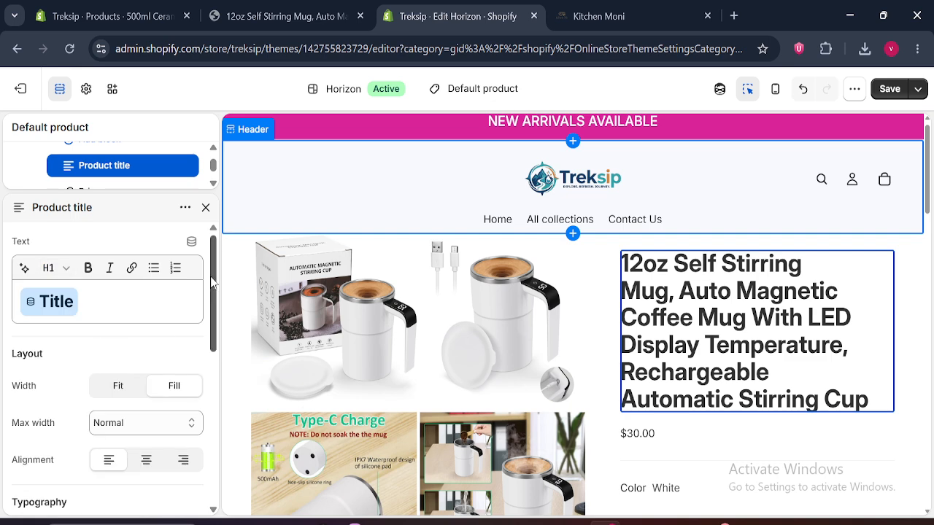
# Try the Heading 5 typography preset on the product title
pyautogui.moveTo(212, 282); pyautogui.dragTo(217, 342)
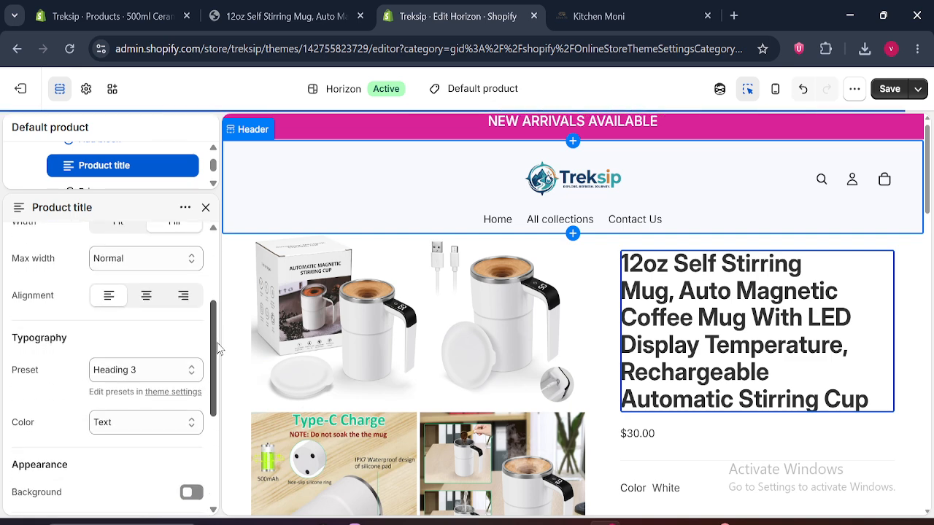
pyautogui.click(116, 362)
pyautogui.click(119, 311)
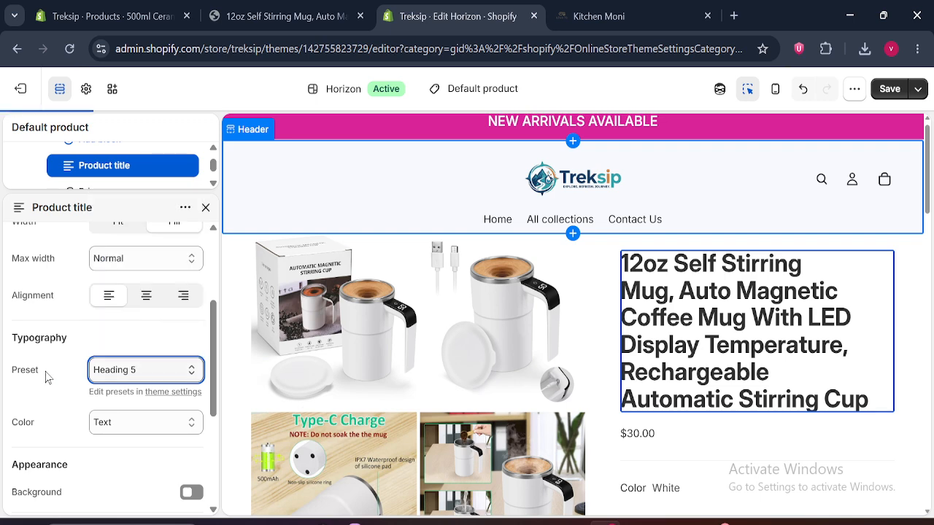
# Change the product title's typography preset to Heading 4 and preview the product page at full width
pyautogui.click(140, 370)
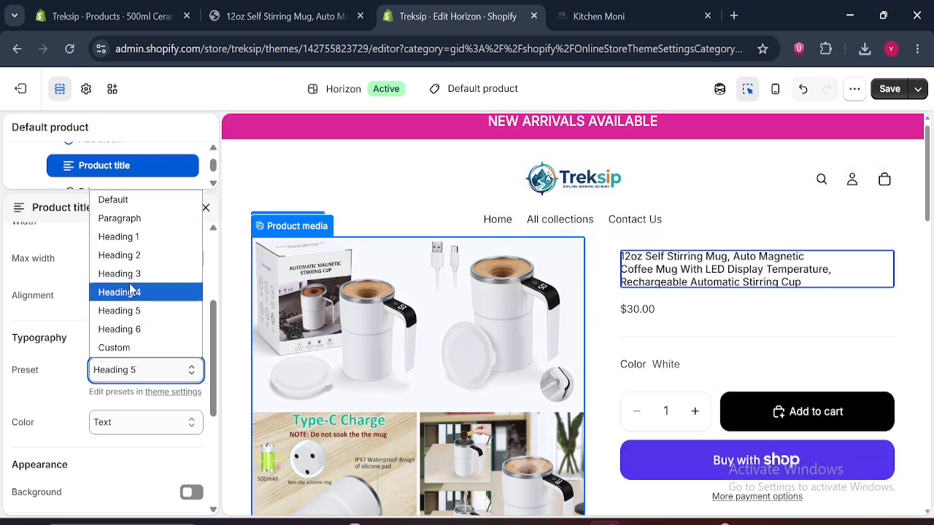
pyautogui.press('Escape')
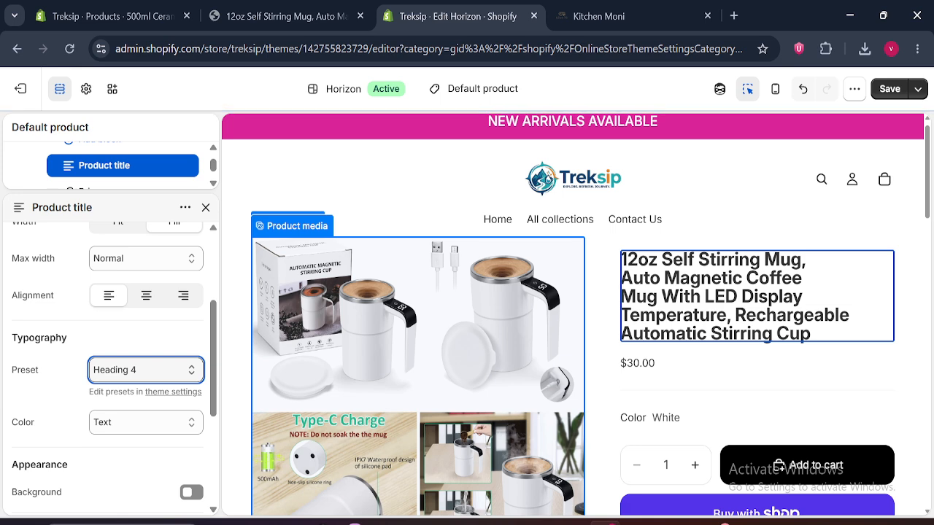
pyautogui.click(128, 375)
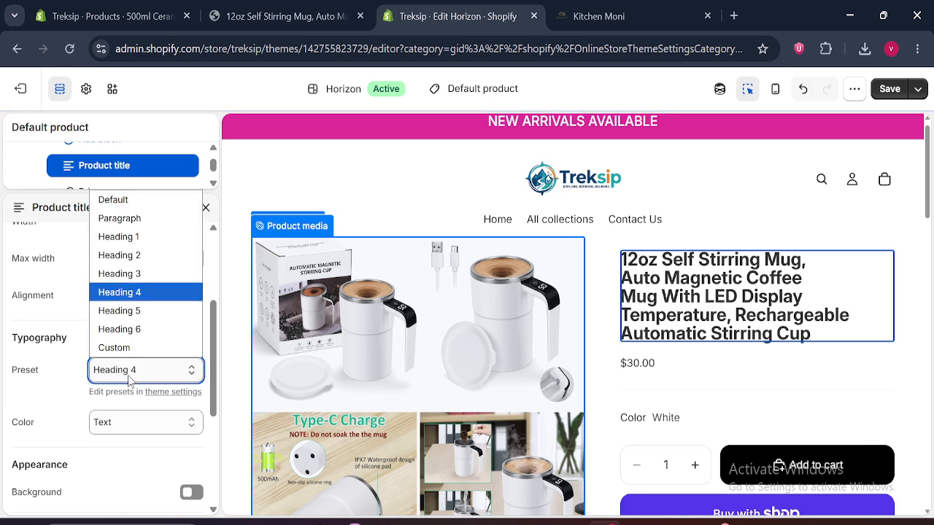
pyautogui.click(124, 296)
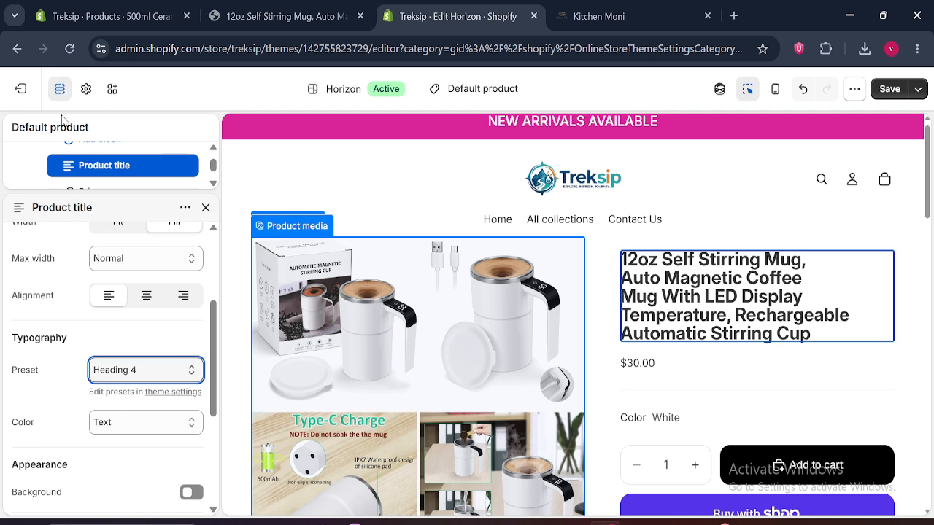
pyautogui.click(61, 89)
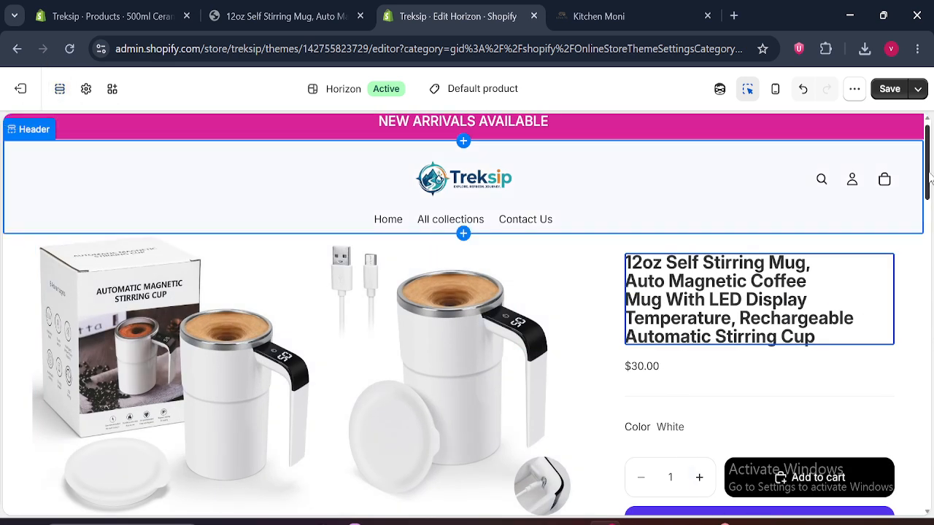
pyautogui.moveTo(929, 179)
pyautogui.mouseDown()
pyautogui.moveTo(930, 219)
pyautogui.moveTo(932, 193)
pyautogui.mouseUp()
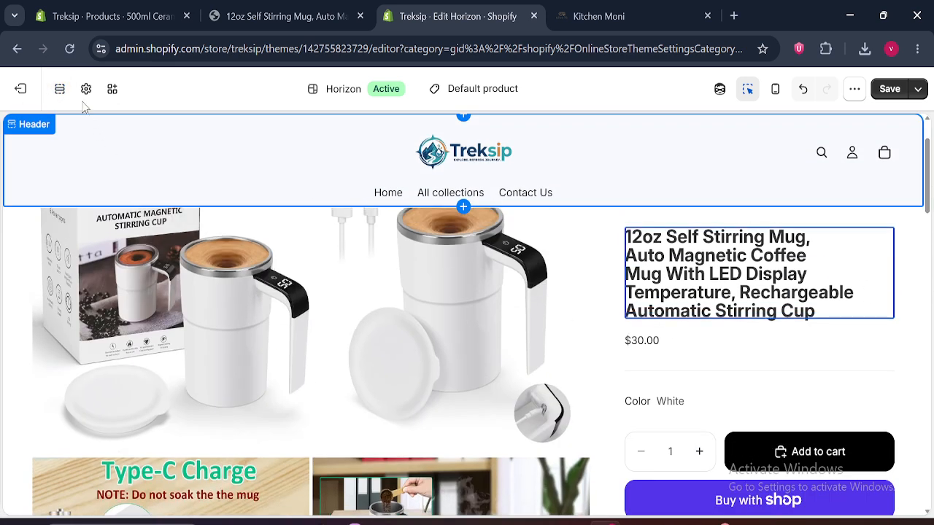
pyautogui.click(60, 88)
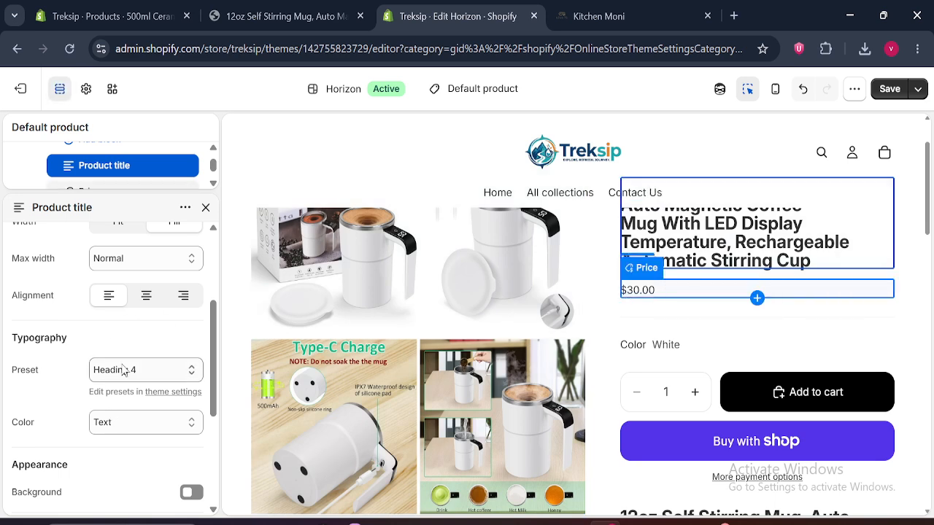
# Set the product title's typography preset back to Heading 3 and close the block's settings
pyautogui.click(124, 370)
pyautogui.click(133, 282)
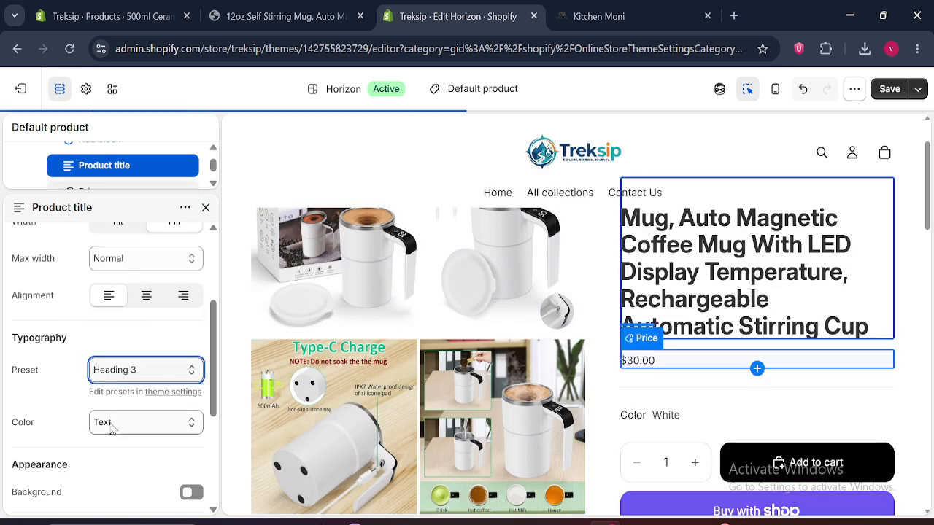
pyautogui.click(178, 422)
pyautogui.click(102, 442)
pyautogui.moveTo(208, 394); pyautogui.dragTo(221, 298)
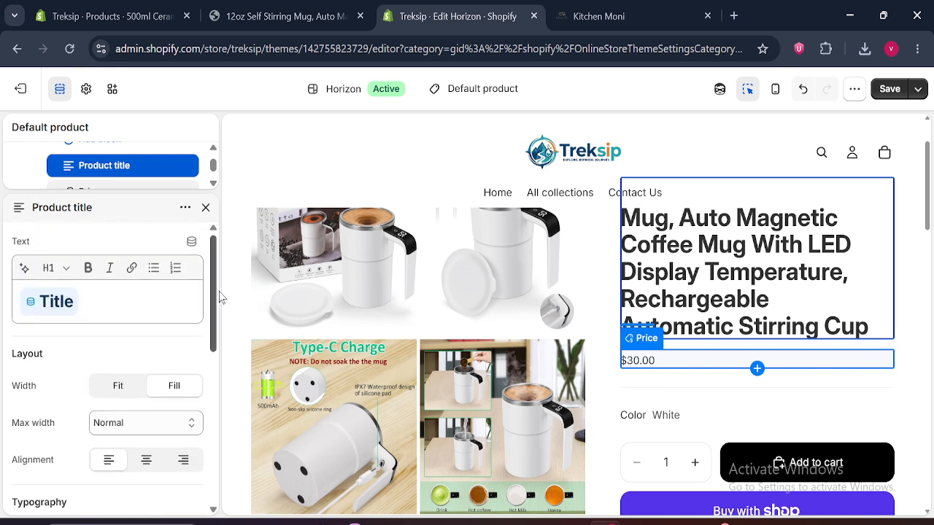
pyautogui.click(205, 209)
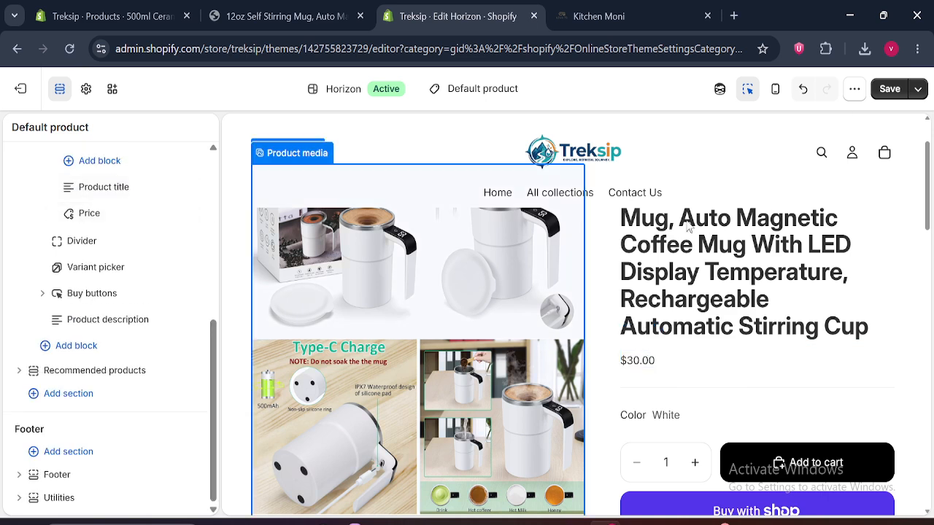
pyautogui.moveTo(208, 393); pyautogui.dragTo(215, 259)
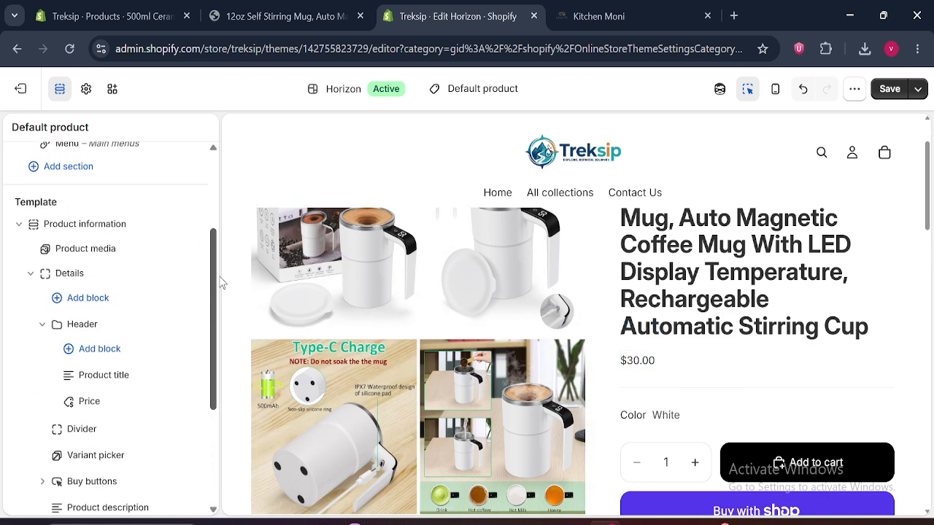
# Open the product media block in the product information section and set its media type to Carousel
pyautogui.scroll(2, 928, 223)
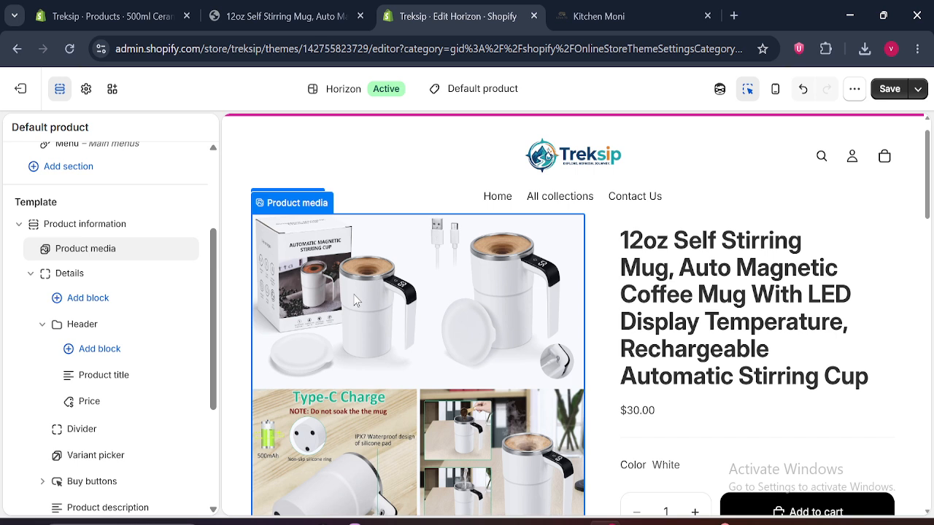
pyautogui.click(19, 224)
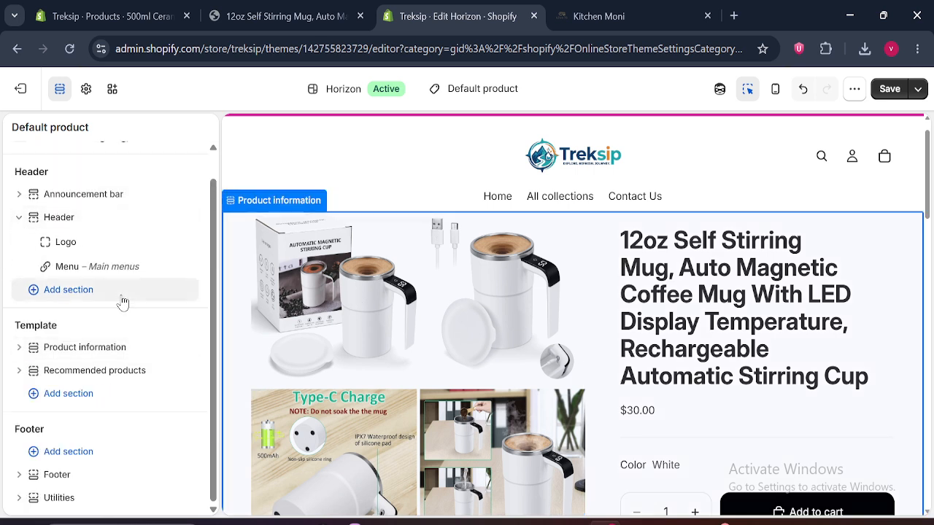
pyautogui.click(18, 222)
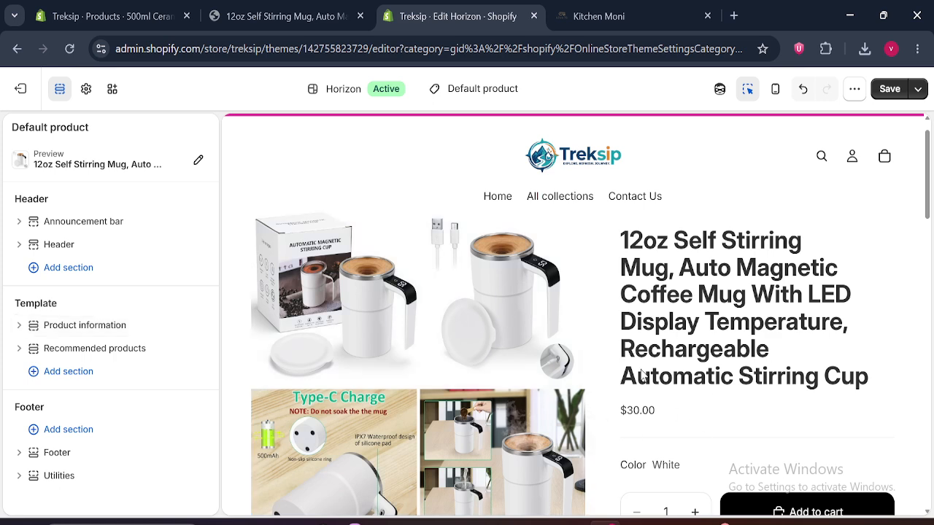
pyautogui.click(19, 324)
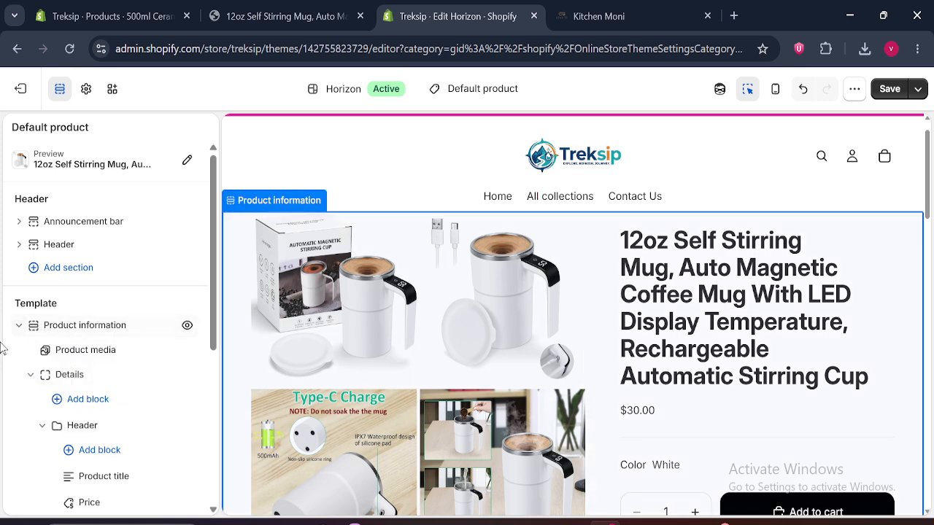
pyautogui.click(93, 354)
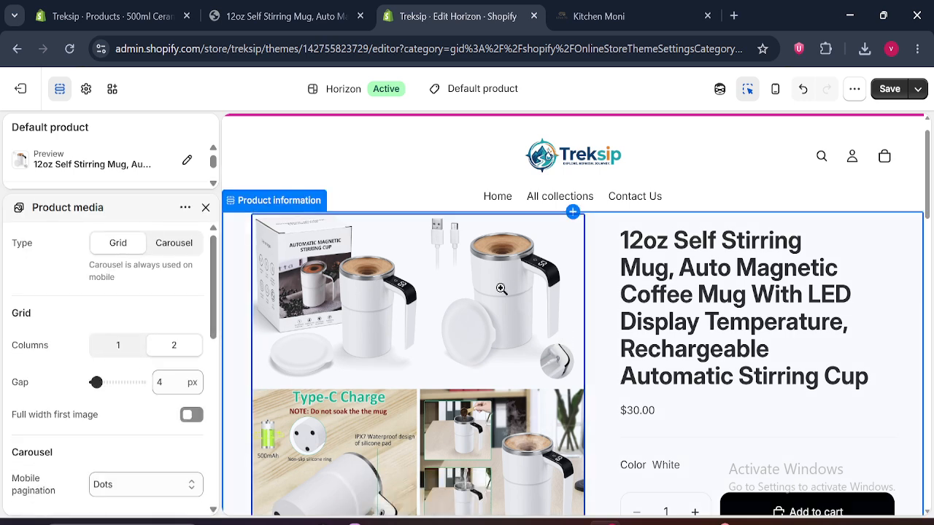
pyautogui.scroll(-2, 931, 199)
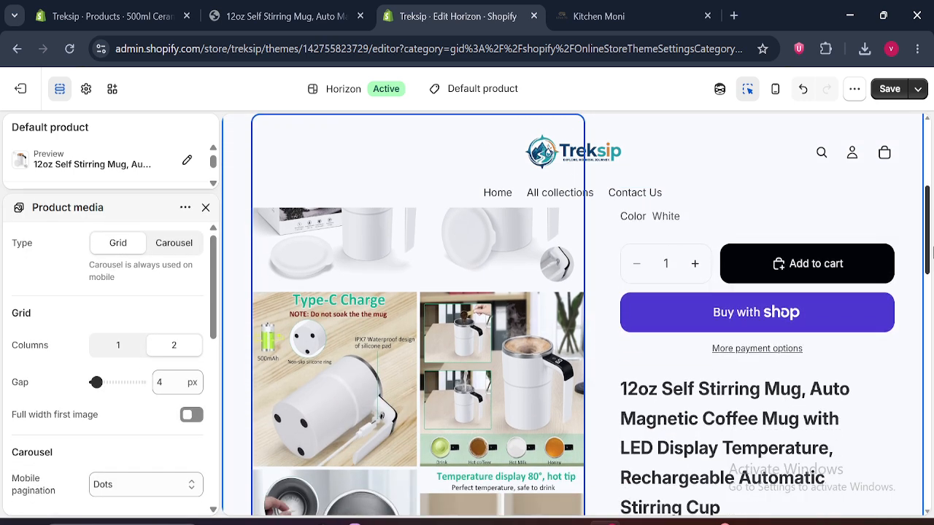
pyautogui.click(175, 248)
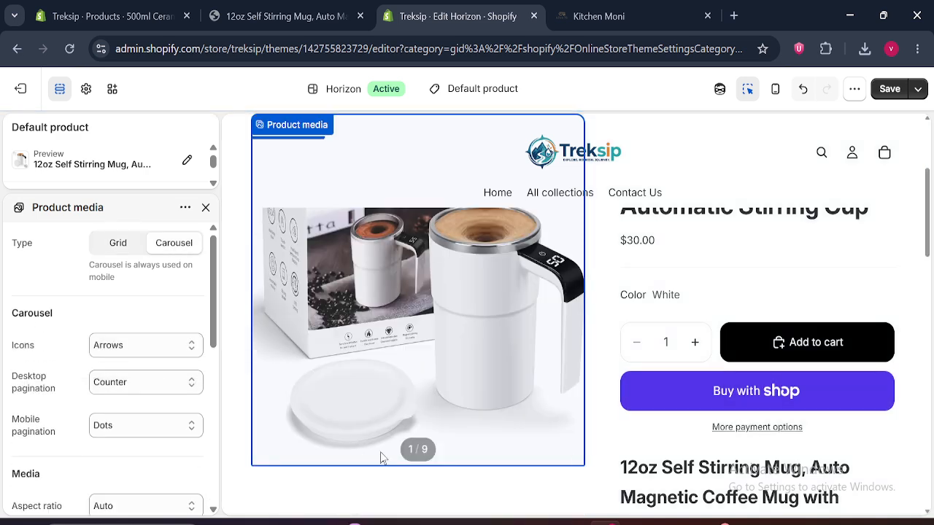
# Try Large chevrons and Large arrows as the carousel's navigation icons, and restore Arrows
pyautogui.click(151, 350)
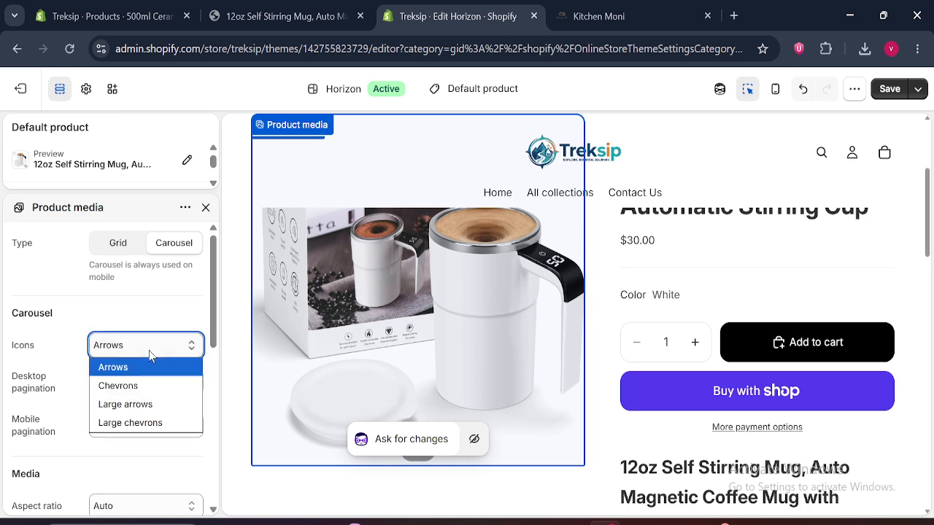
pyautogui.press('Escape')
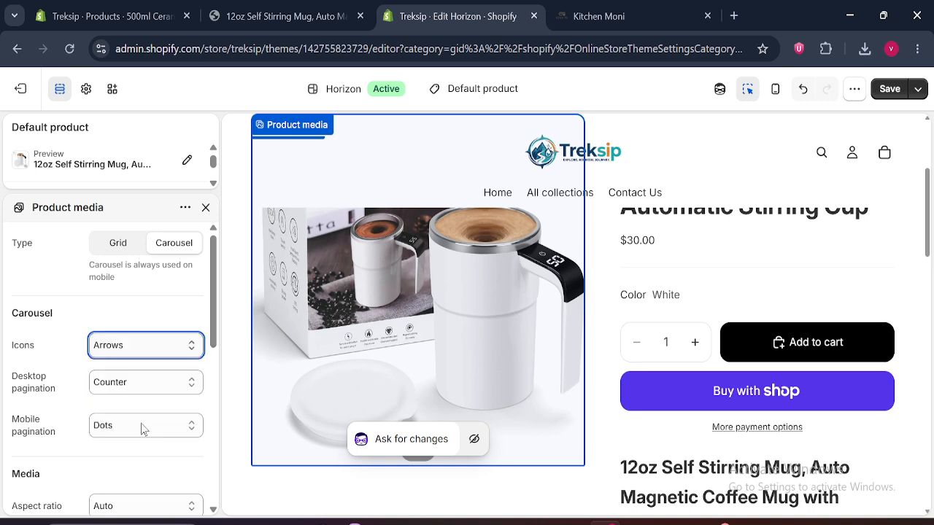
pyautogui.click(140, 347)
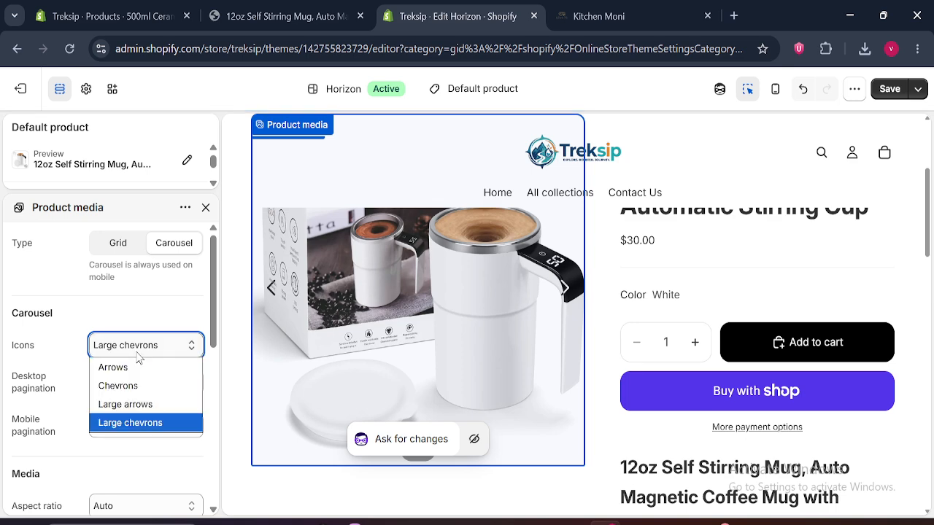
pyautogui.click(139, 405)
pyautogui.click(146, 348)
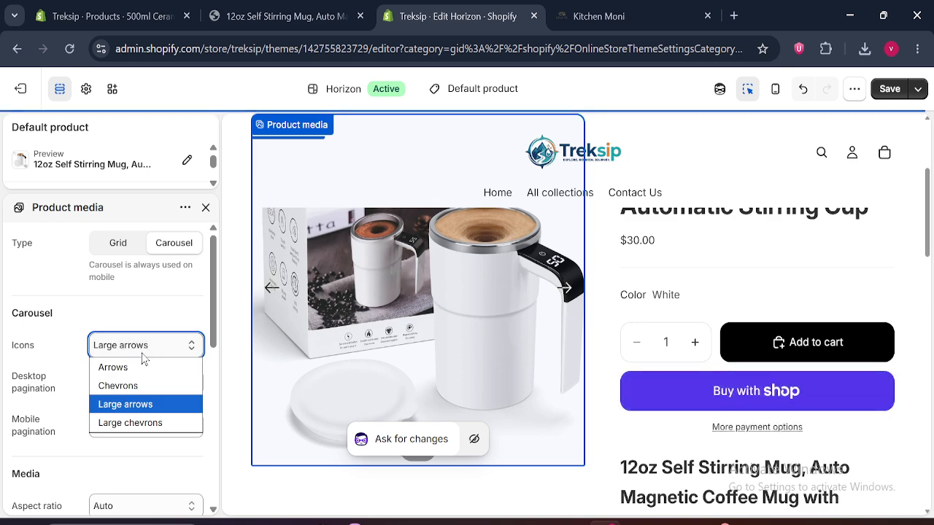
pyautogui.click(137, 365)
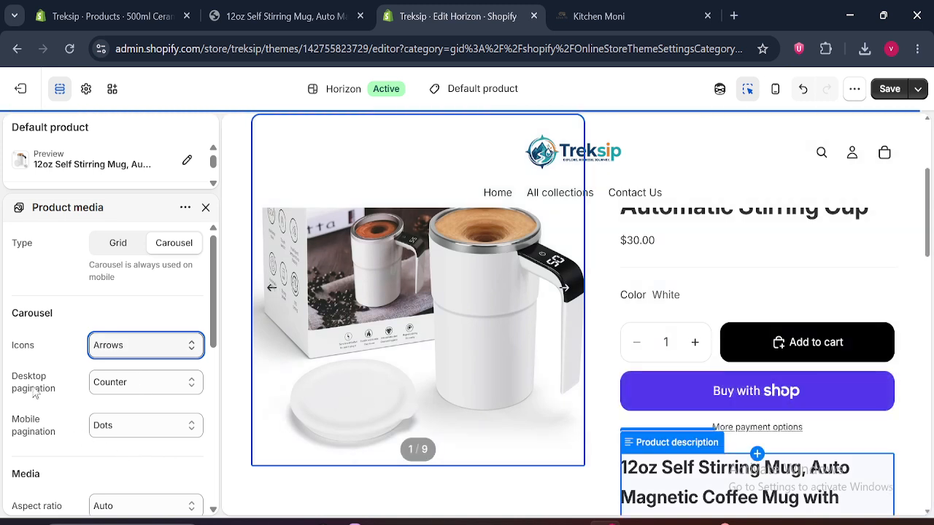
# Set the product carousel's desktop pagination to Thumbnails and check it in the page preview
pyautogui.click(137, 383)
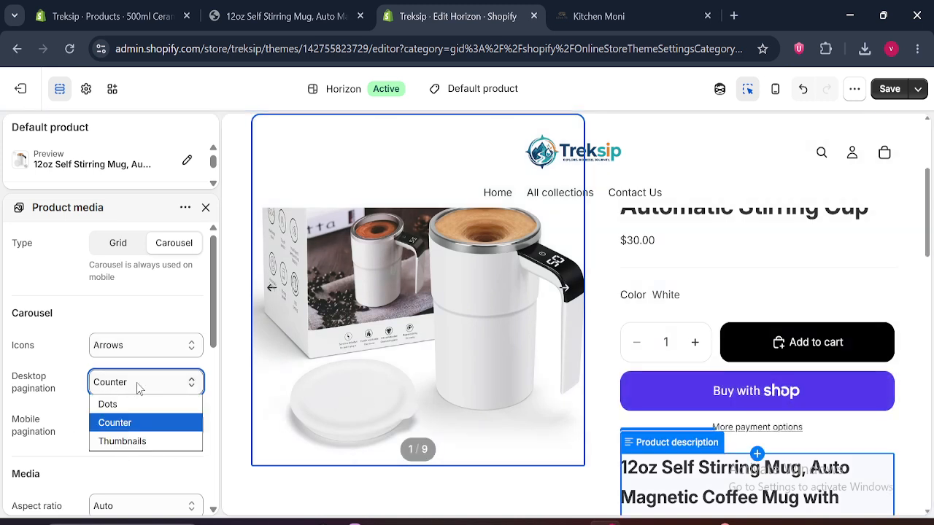
pyautogui.click(132, 436)
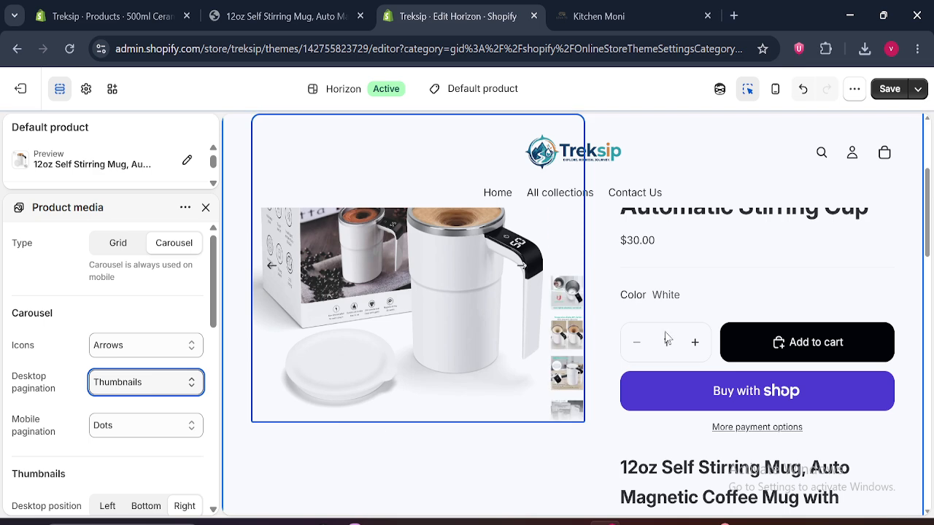
pyautogui.scroll(5, 690, 266)
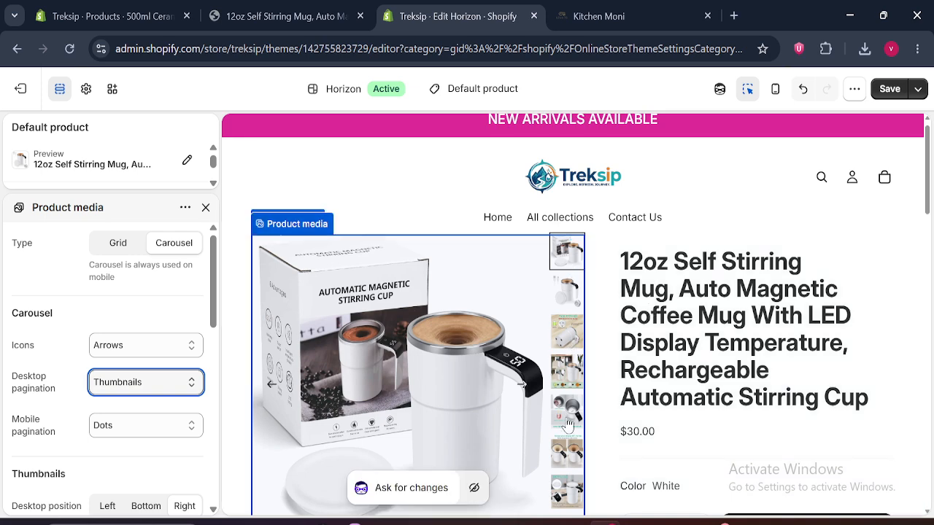
# Try Chevrons as the carousel icons alongside the thumbnails, and restore Arrows
pyautogui.click(148, 353)
pyautogui.click(142, 385)
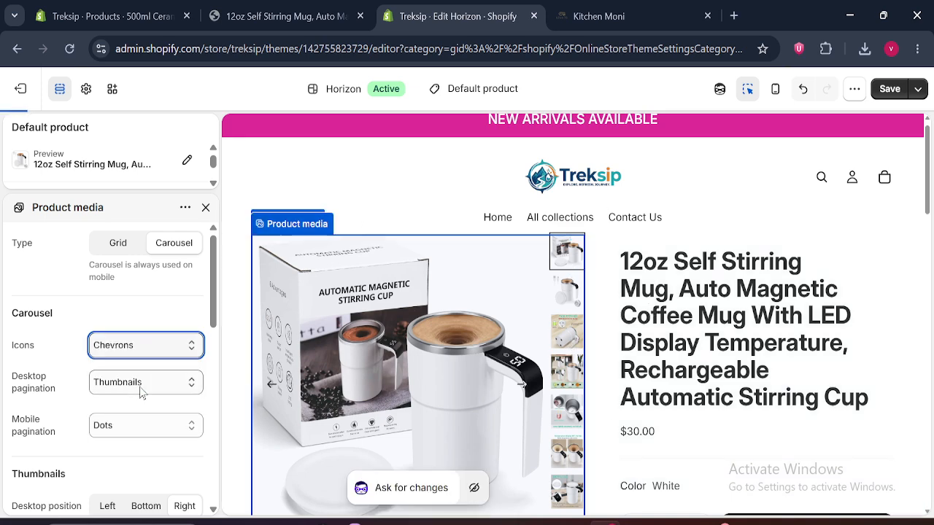
pyautogui.click(146, 347)
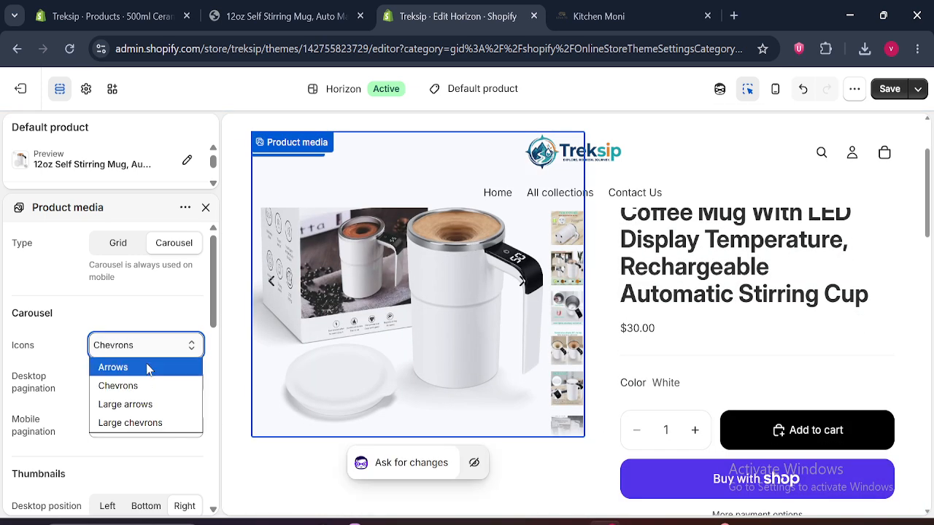
pyautogui.click(154, 370)
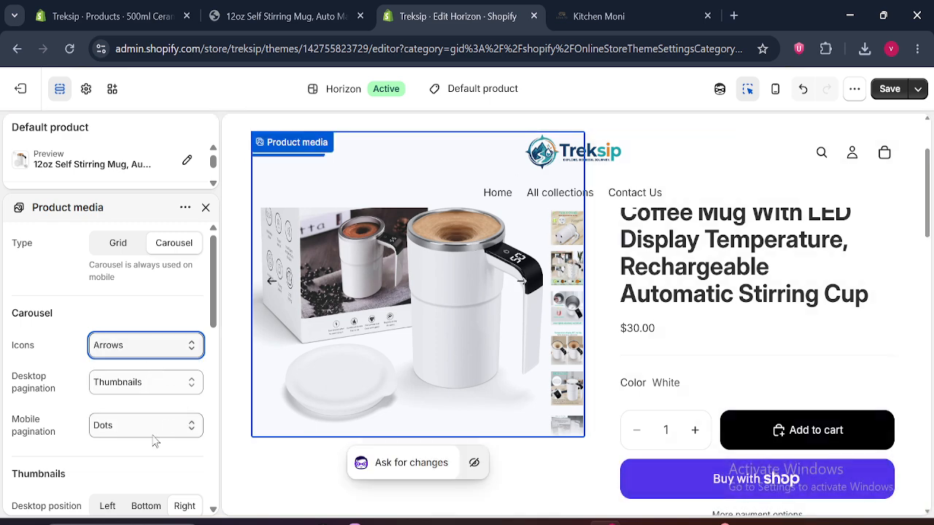
# Try the Bottom desktop position for the thumbnails, set it to Left, and preview the product page at full width
pyautogui.moveTo(210, 299); pyautogui.dragTo(213, 326)
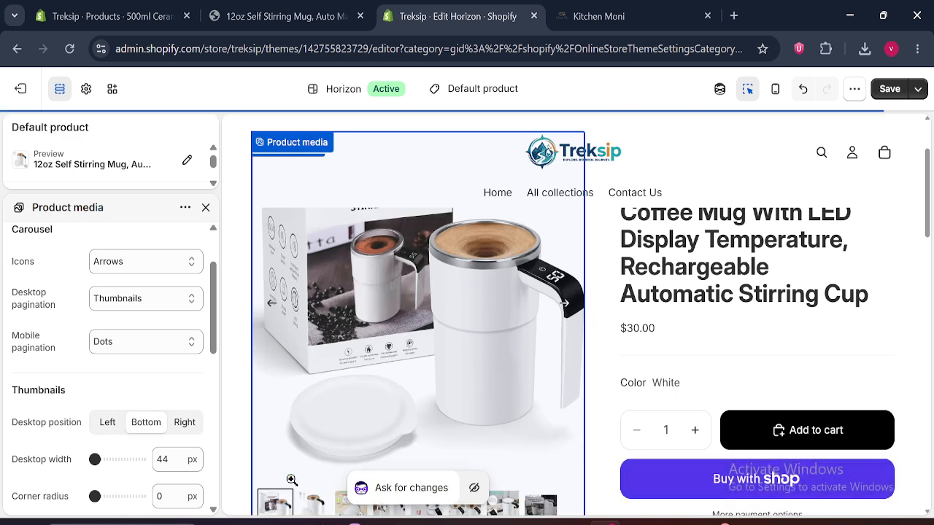
pyautogui.scroll(-2, 929, 184)
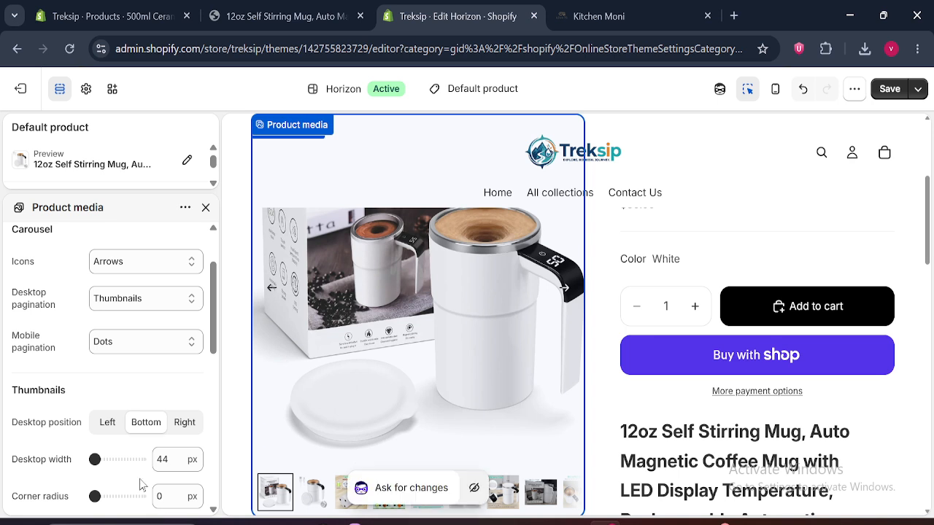
pyautogui.click(109, 423)
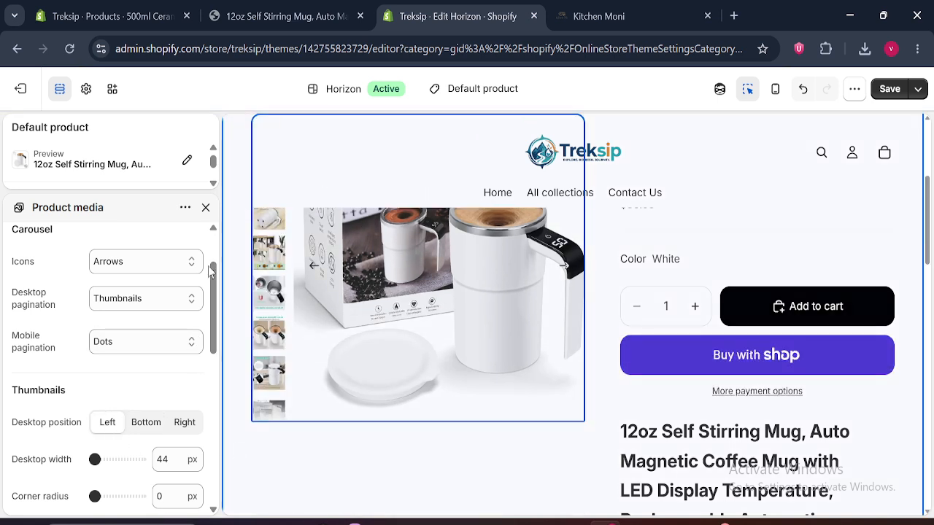
pyautogui.click(60, 89)
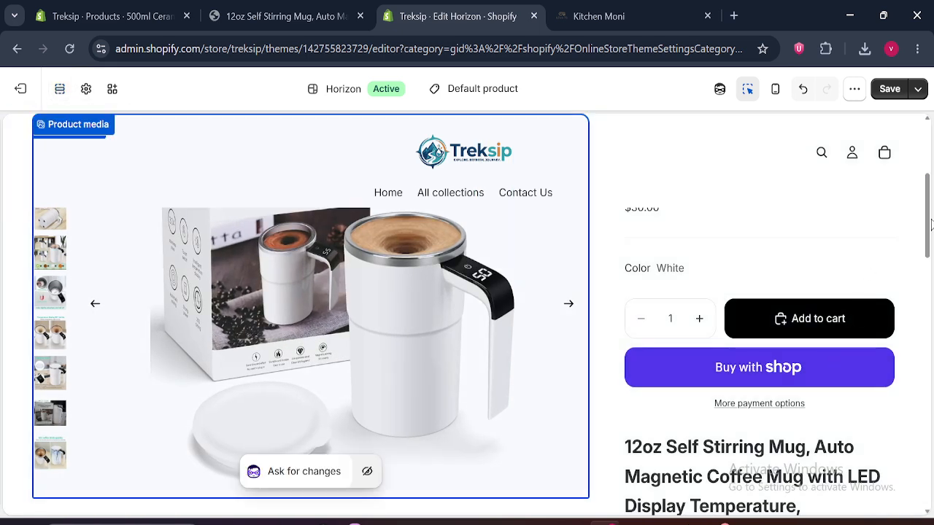
pyautogui.moveTo(930, 220); pyautogui.dragTo(931, 241)
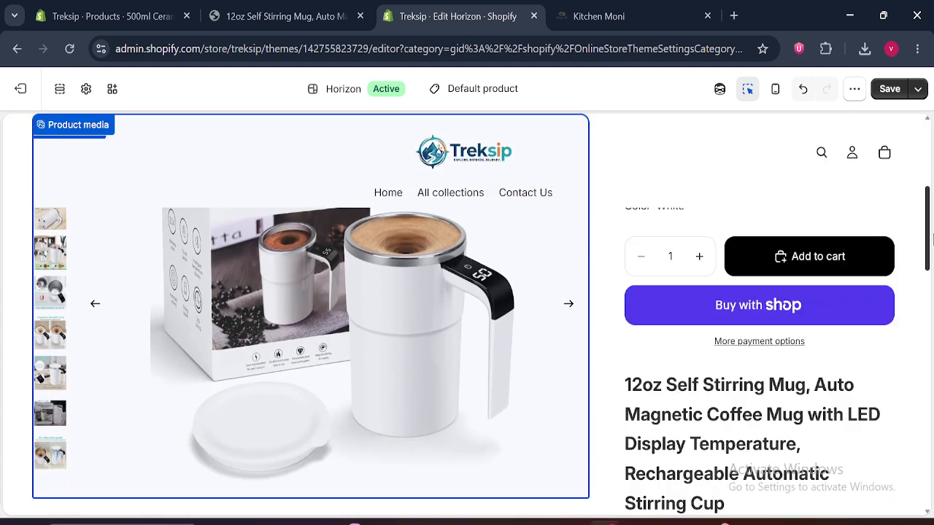
pyautogui.click(61, 92)
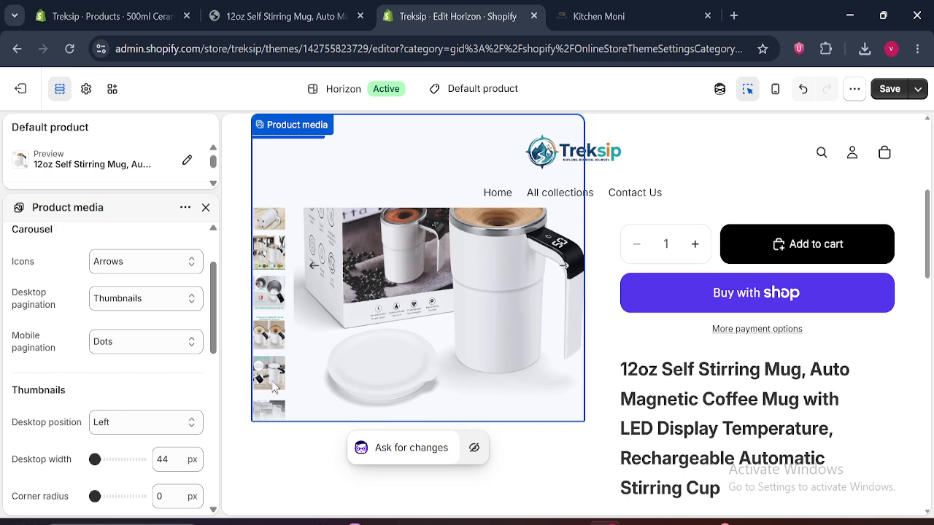
# Try a thumbnail desktop width of 62 px, restore it to 44 px, and preview the page at full width
pyautogui.moveTo(214, 296); pyautogui.dragTo(229, 248)
pyautogui.moveTo(213, 314); pyautogui.dragTo(215, 358)
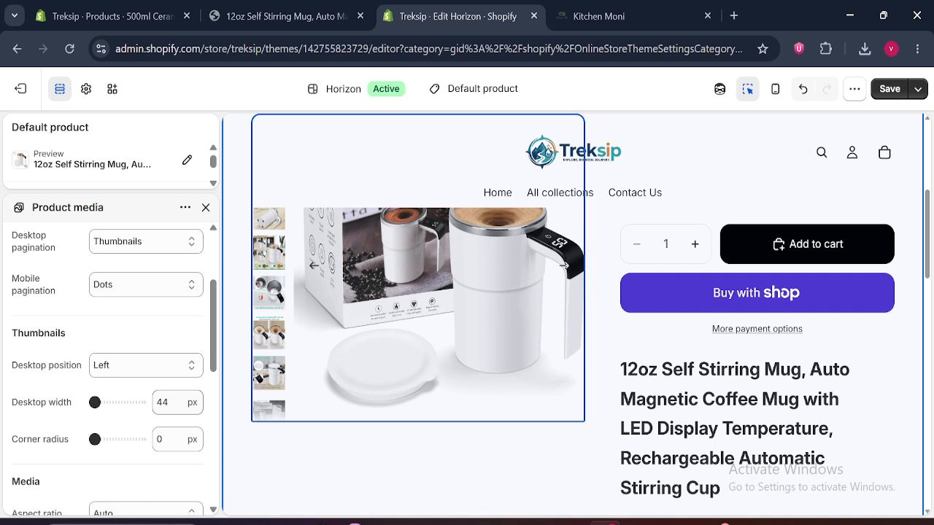
pyautogui.moveTo(95, 402); pyautogui.dragTo(123, 402)
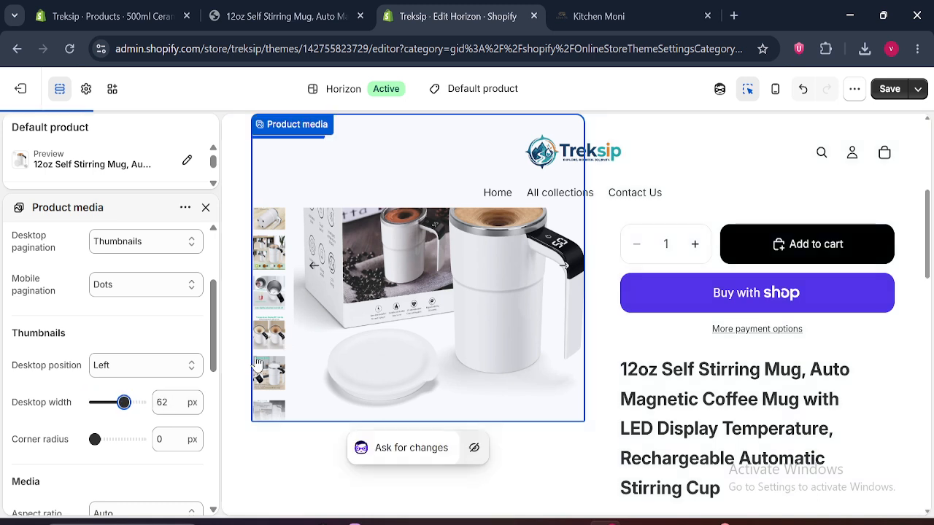
pyautogui.press('Tab')
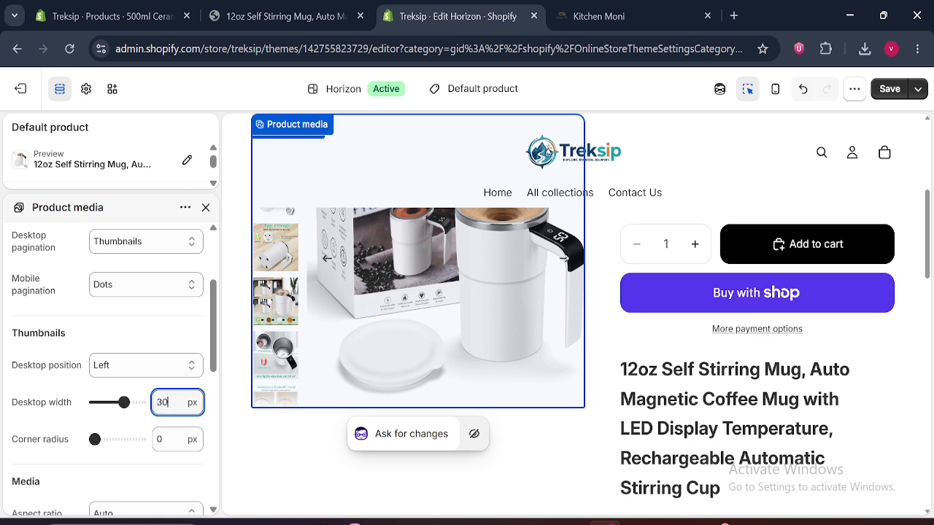
pyautogui.click(1, 348)
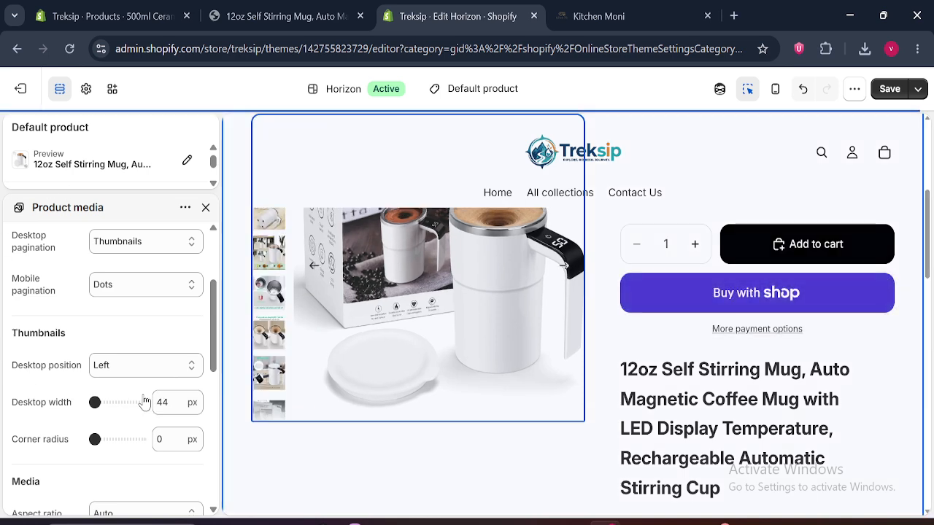
pyautogui.click(60, 88)
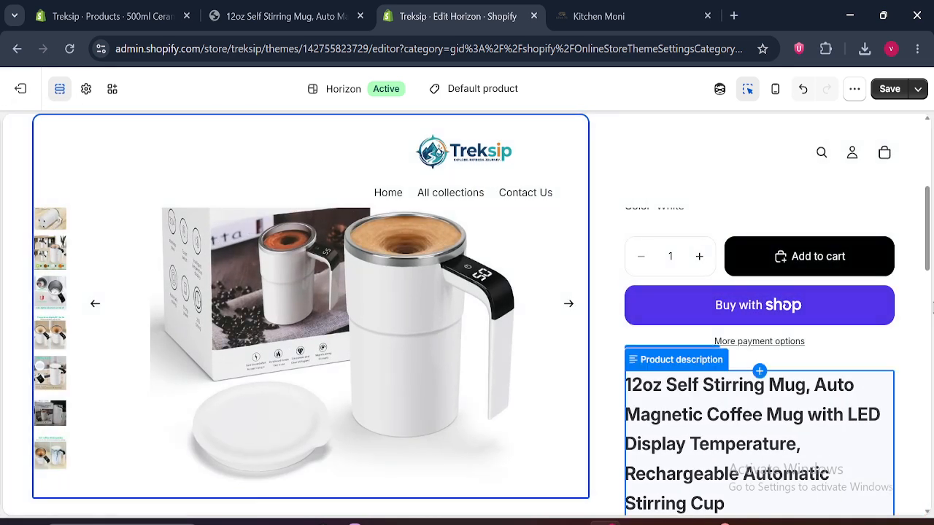
pyautogui.click(60, 88)
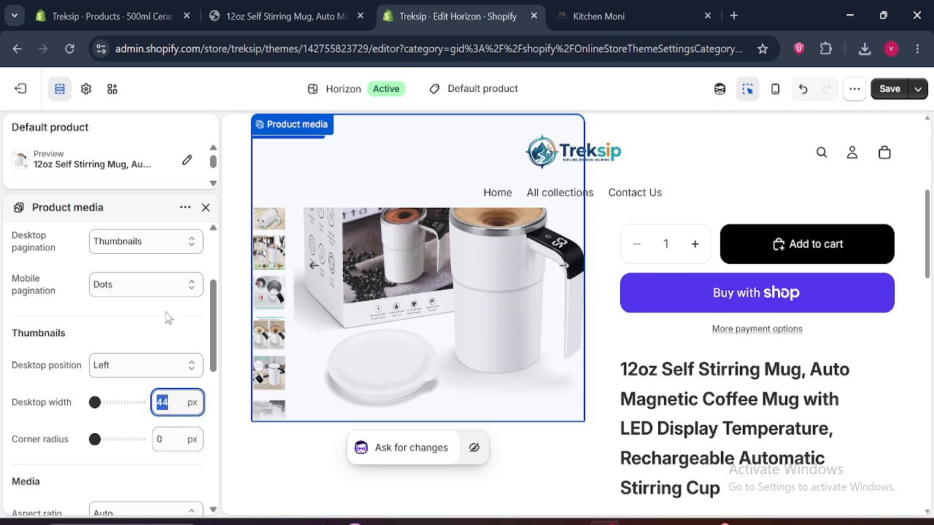
# Try the Cover media fit for the product media and restore Contain
pyautogui.scroll(-3, 208, 343)
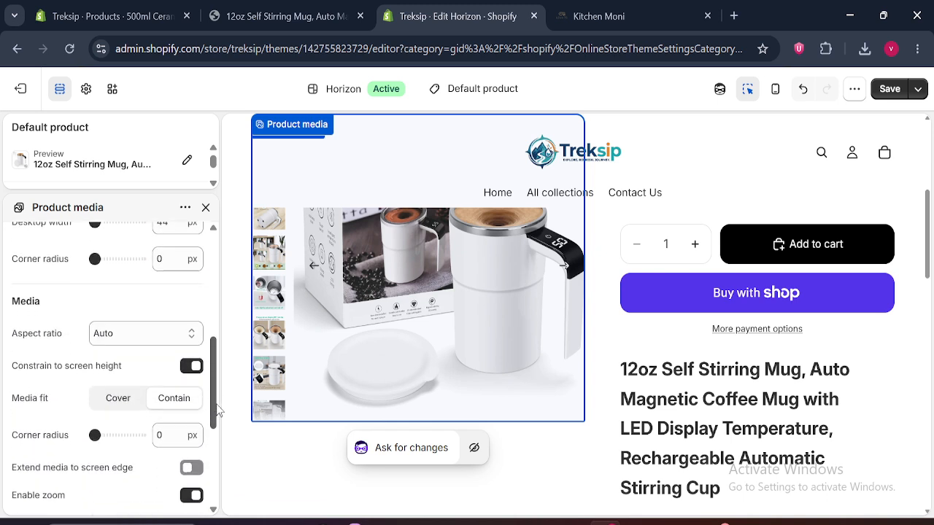
pyautogui.scroll(-2, 219, 418)
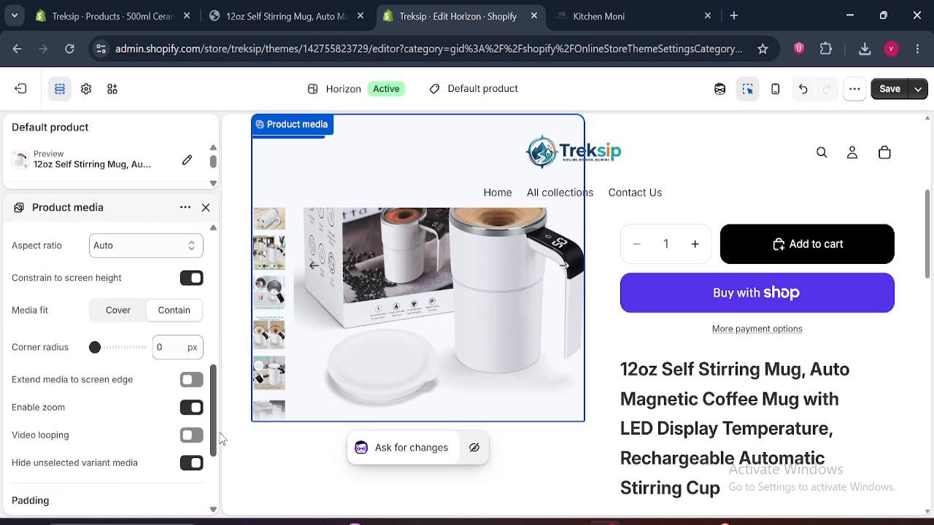
pyautogui.click(129, 292)
pyautogui.click(181, 294)
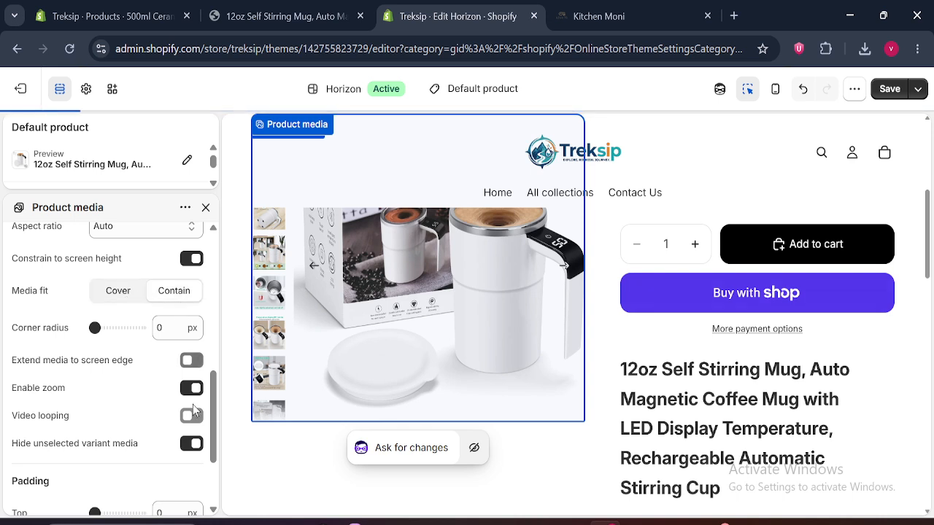
# Look through the remaining product media settings down to the padding values and close the block's settings
pyautogui.scroll(-5, 214, 438)
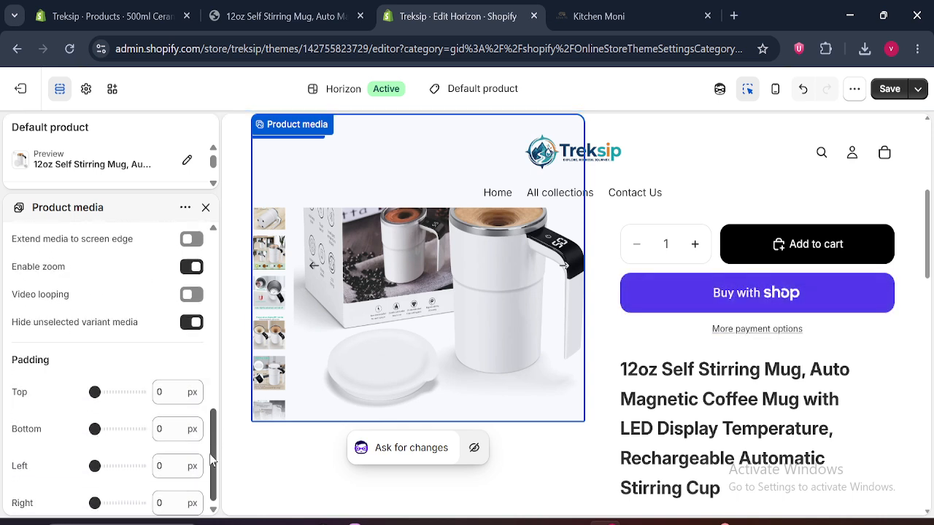
pyautogui.moveTo(211, 454); pyautogui.dragTo(227, 231)
pyautogui.click(206, 207)
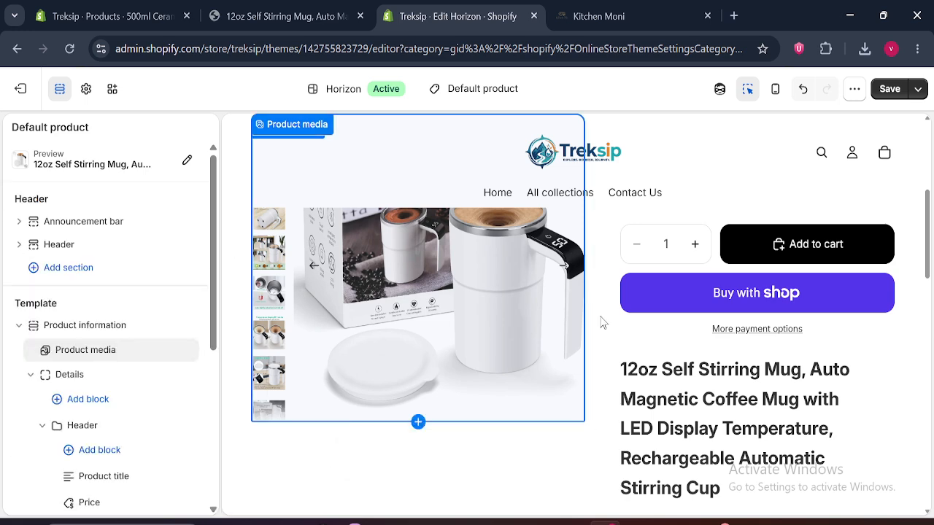
# Turn on Equal columns in the Product information section's layout and preview the product page at full width
pyautogui.click(20, 326)
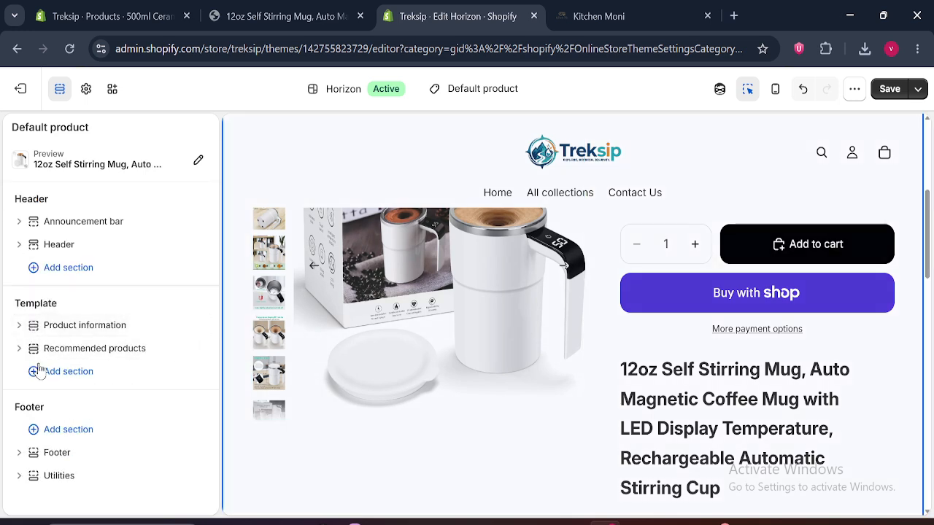
pyautogui.click(104, 329)
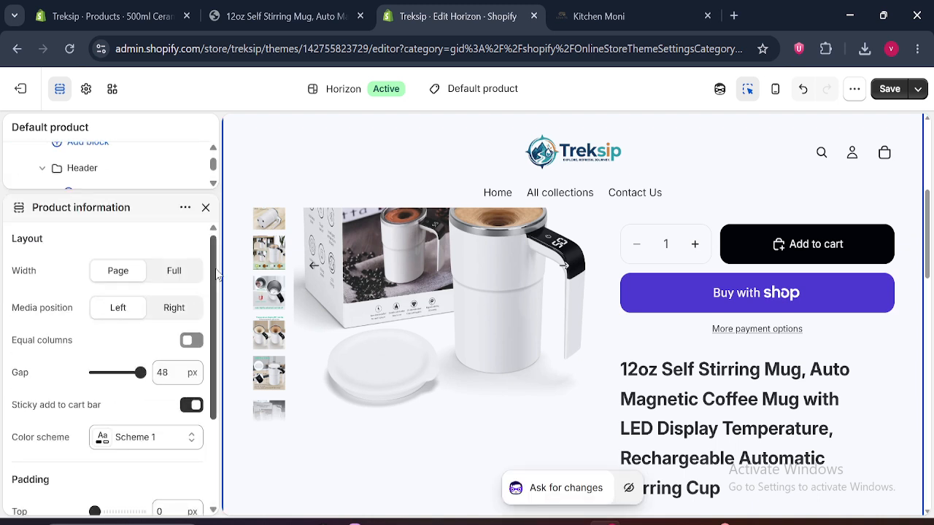
pyautogui.scroll(-1, 217, 277)
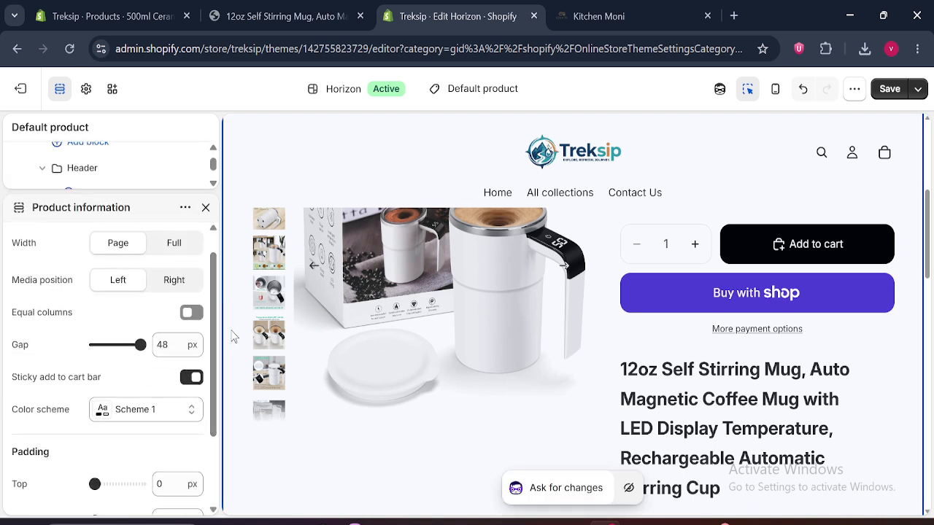
pyautogui.scroll(-3, 212, 321)
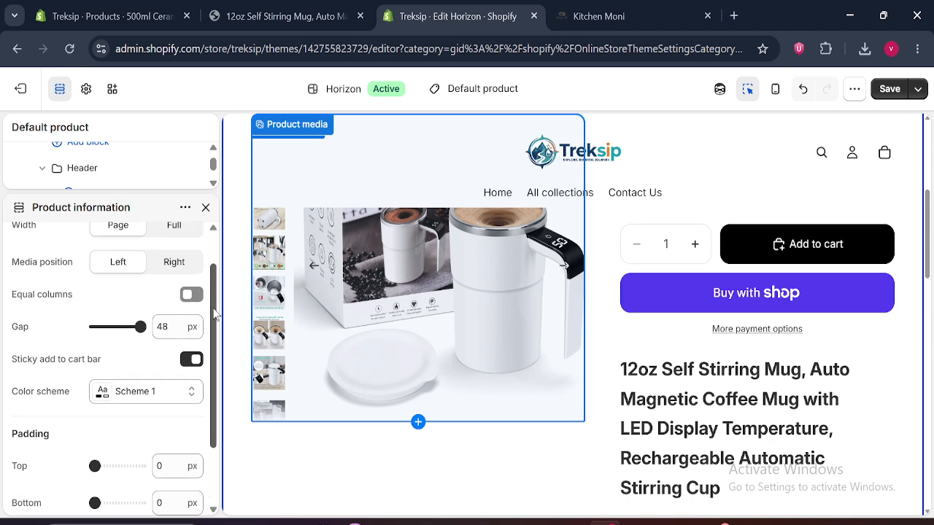
pyautogui.scroll(3, 219, 313)
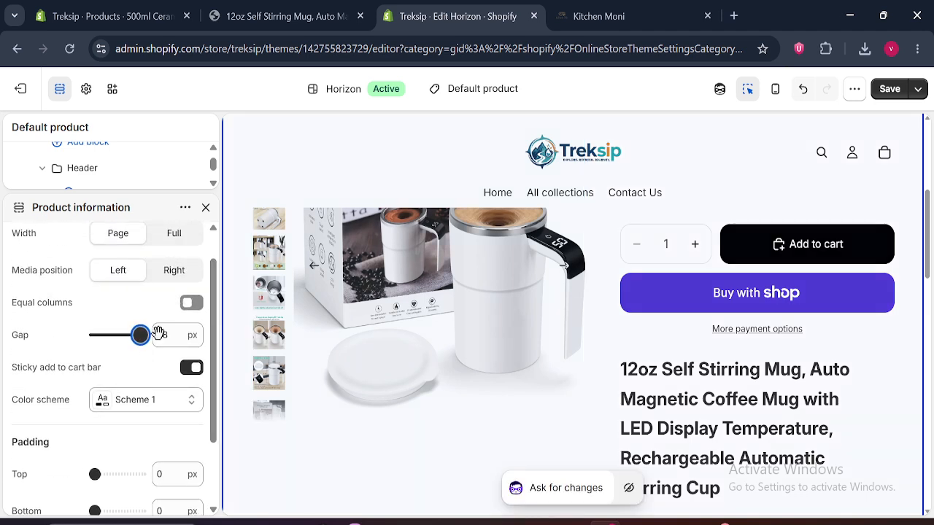
pyautogui.click(192, 303)
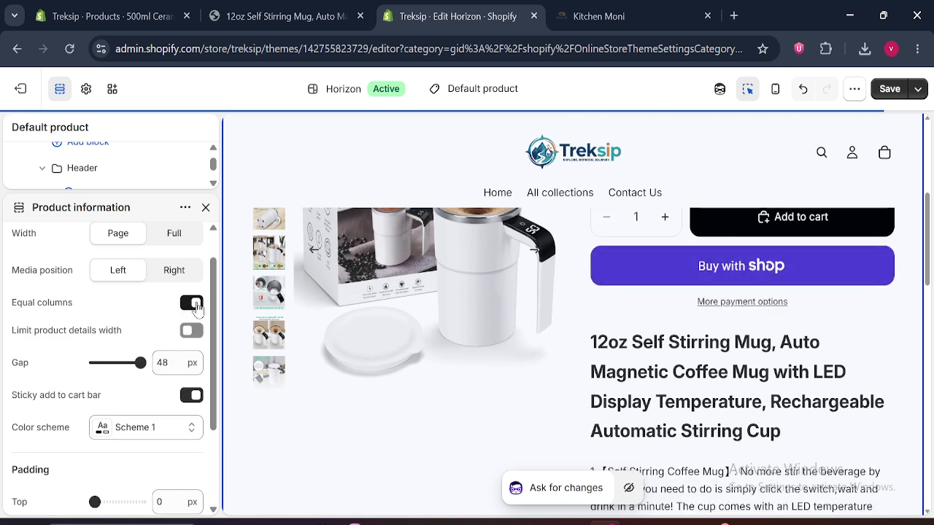
pyautogui.click(60, 89)
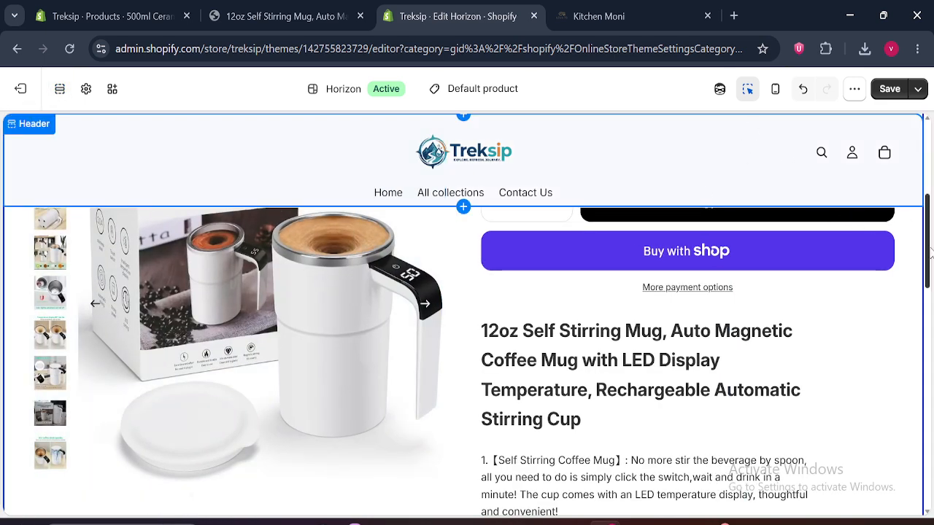
pyautogui.moveTo(931, 252); pyautogui.dragTo(932, 194)
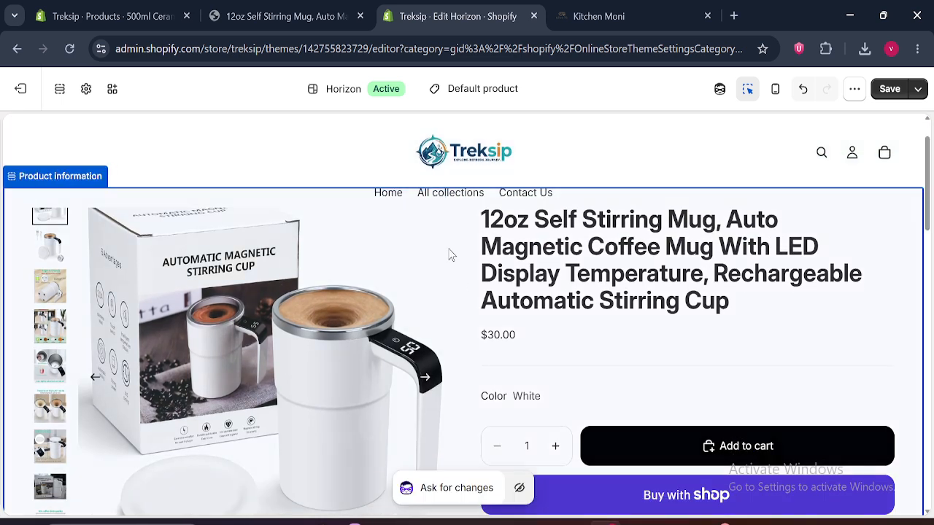
pyautogui.moveTo(930, 201); pyautogui.dragTo(923, 228)
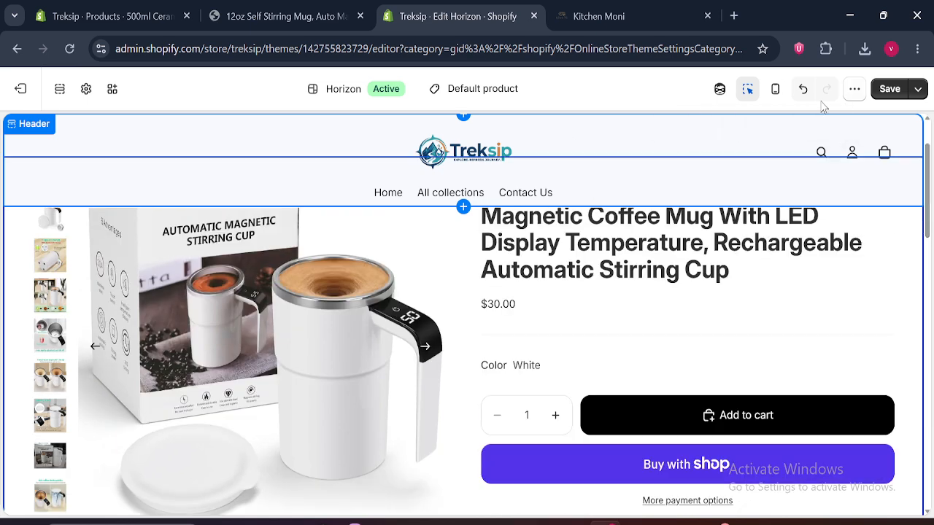
# Try a gap of 32 px in the Product information section, preview the page at full width, and restore 48 px
pyautogui.click(60, 88)
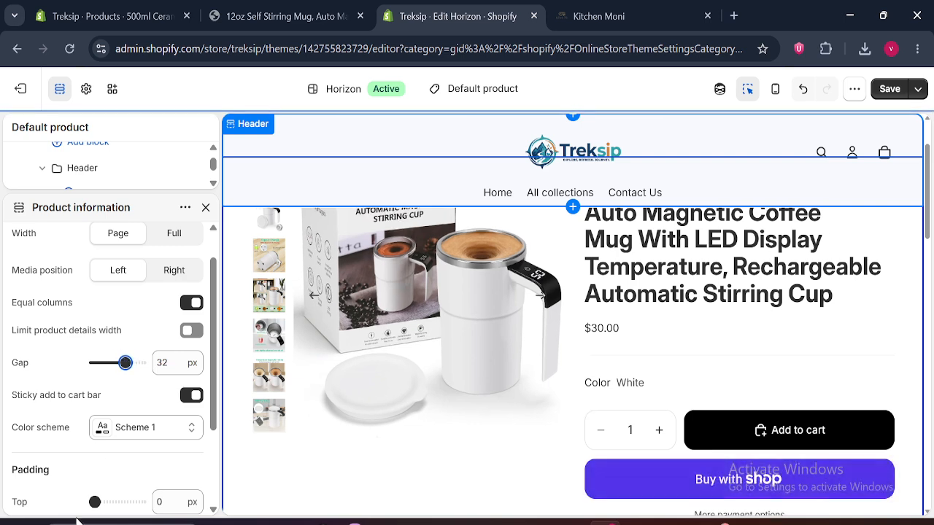
pyautogui.click(59, 89)
pyautogui.moveTo(930, 231); pyautogui.dragTo(930, 199)
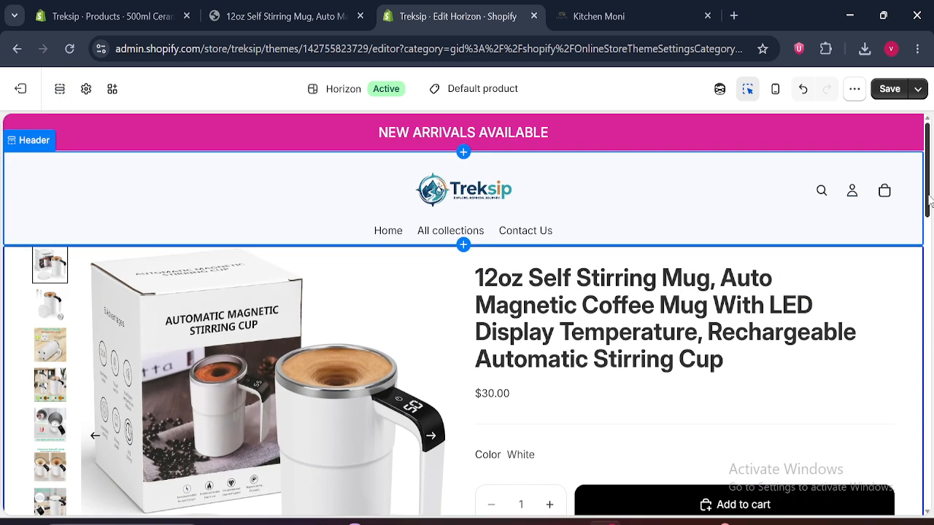
pyautogui.click(59, 88)
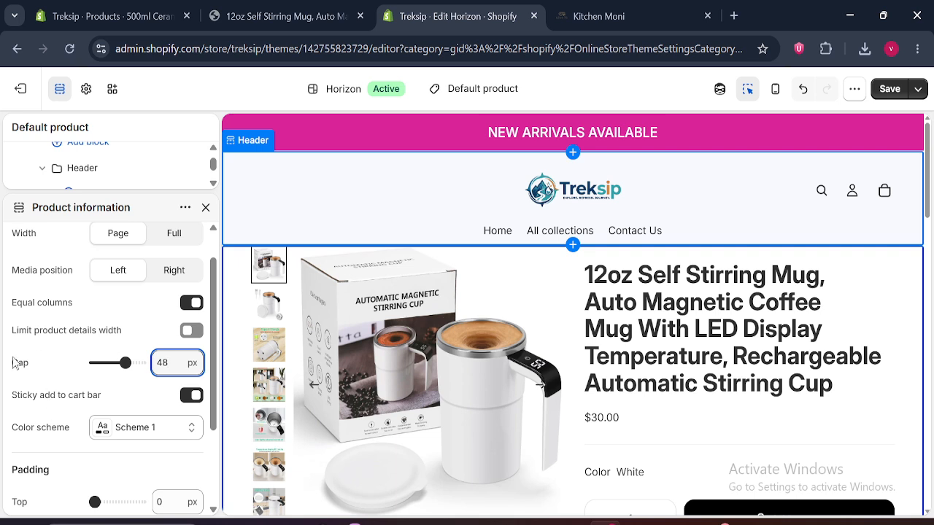
# Try limiting the product details width, preview the page at full width, and turn the limit off again
pyautogui.click(190, 336)
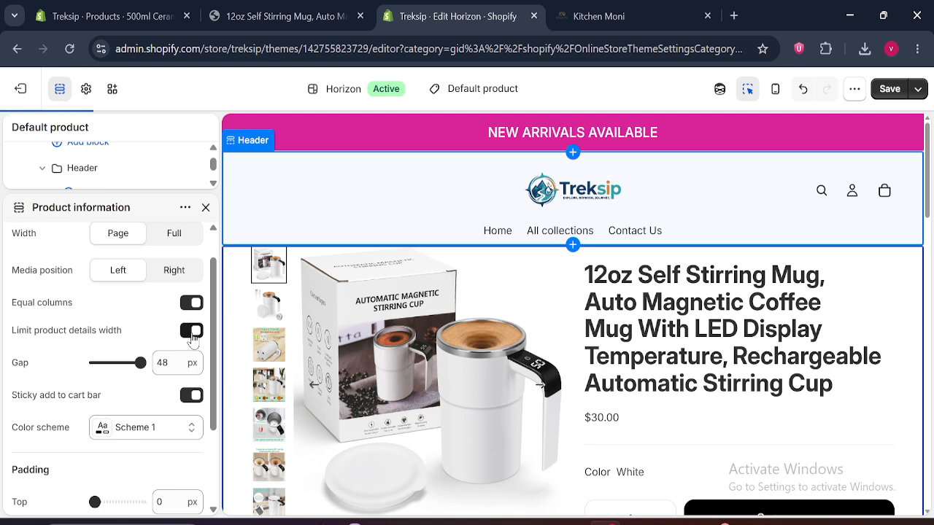
pyautogui.click(56, 90)
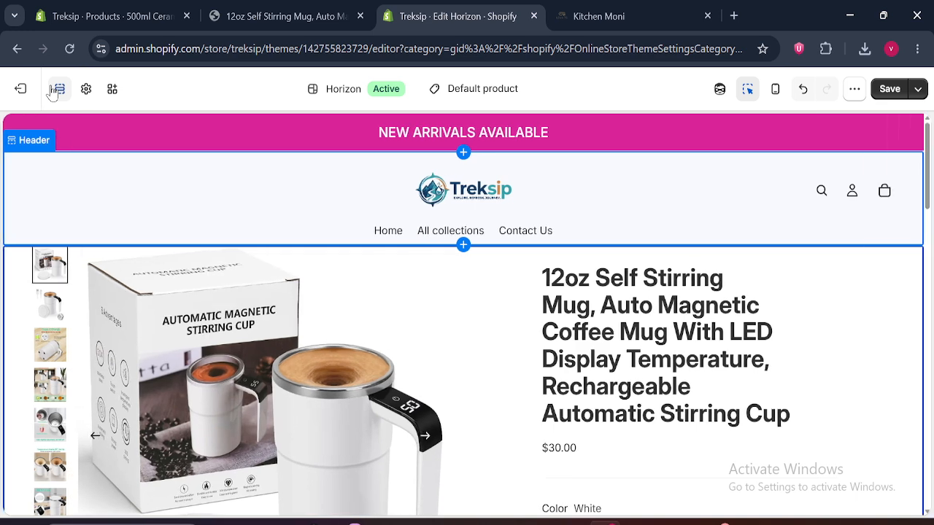
pyautogui.scroll(-3, 931, 174)
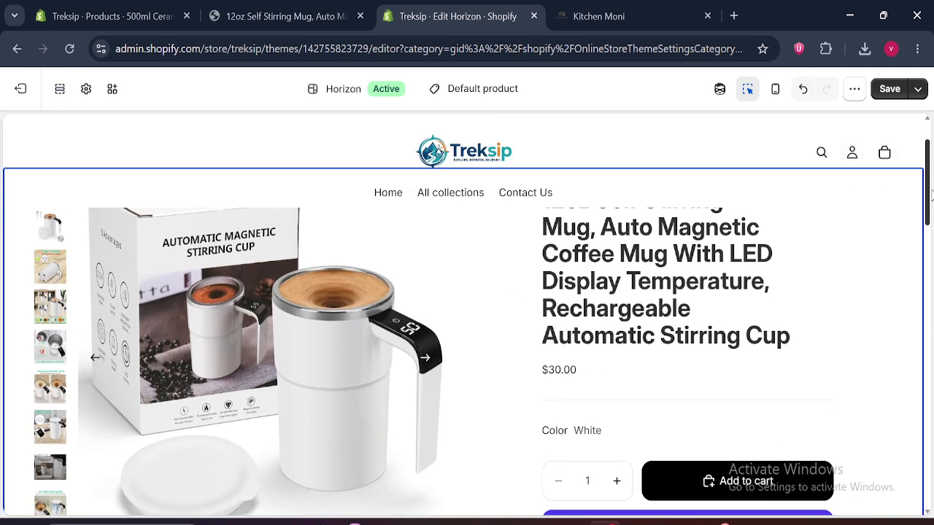
pyautogui.scroll(3, 931, 174)
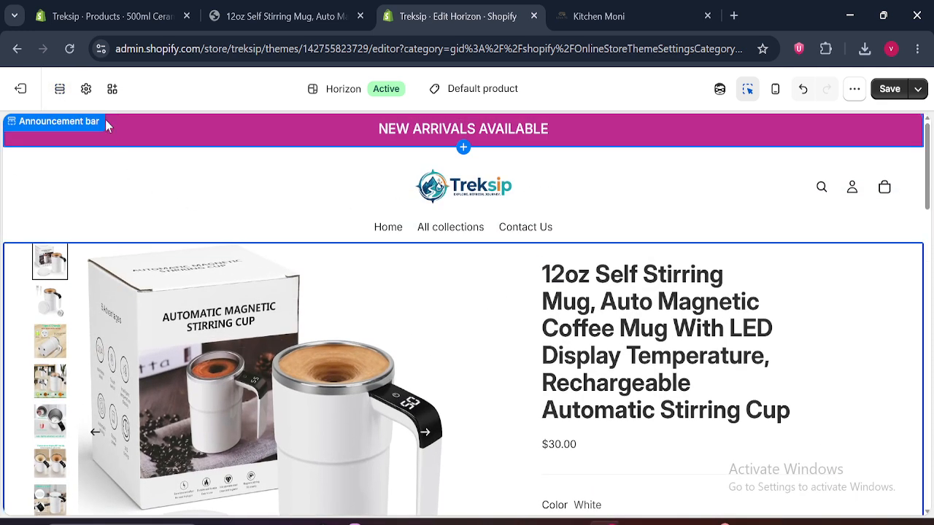
pyautogui.click(59, 89)
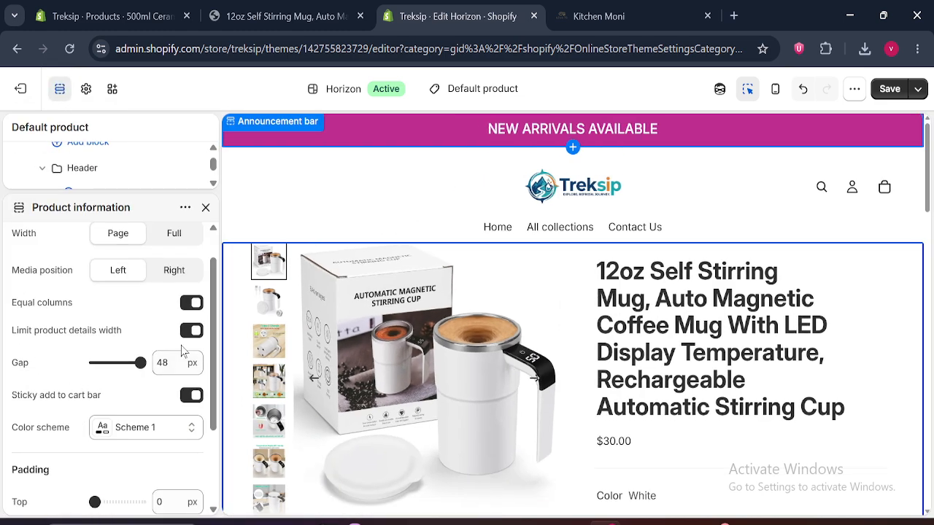
pyautogui.click(189, 396)
pyautogui.scroll(-3, 219, 423)
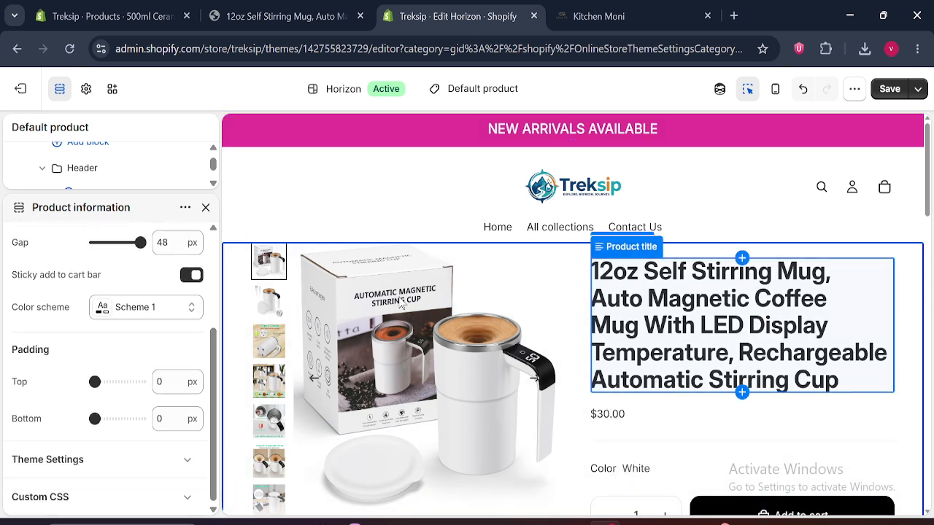
# Set the Product information section's width to Full and preview the product page without the settings sidebar
pyautogui.moveTo(213, 379); pyautogui.dragTo(210, 262)
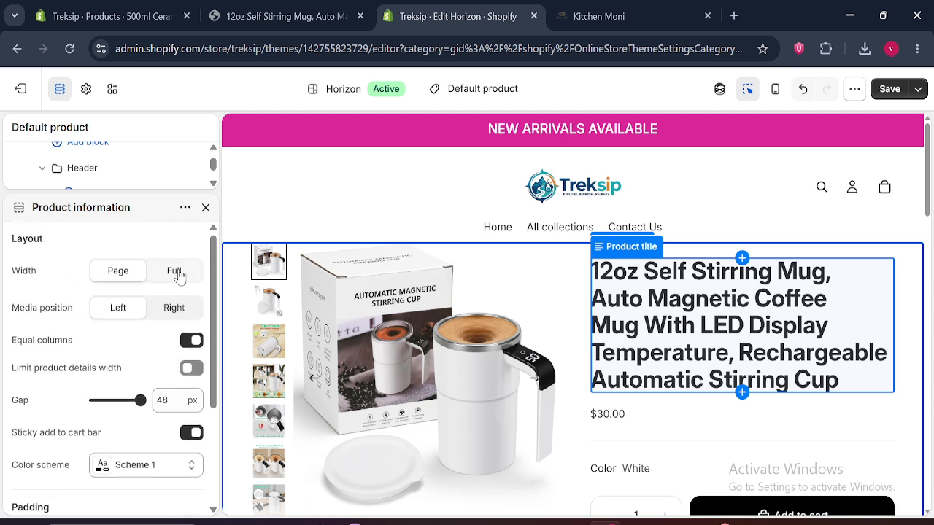
pyautogui.click(179, 276)
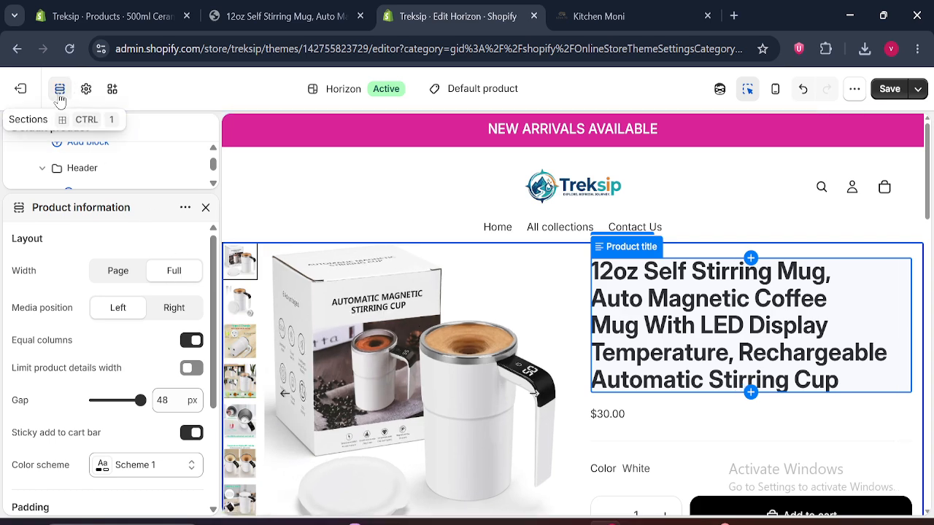
pyautogui.click(60, 90)
pyautogui.moveTo(930, 178)
pyautogui.mouseDown()
pyautogui.moveTo(931, 230)
pyautogui.moveTo(930, 169)
pyautogui.mouseUp()
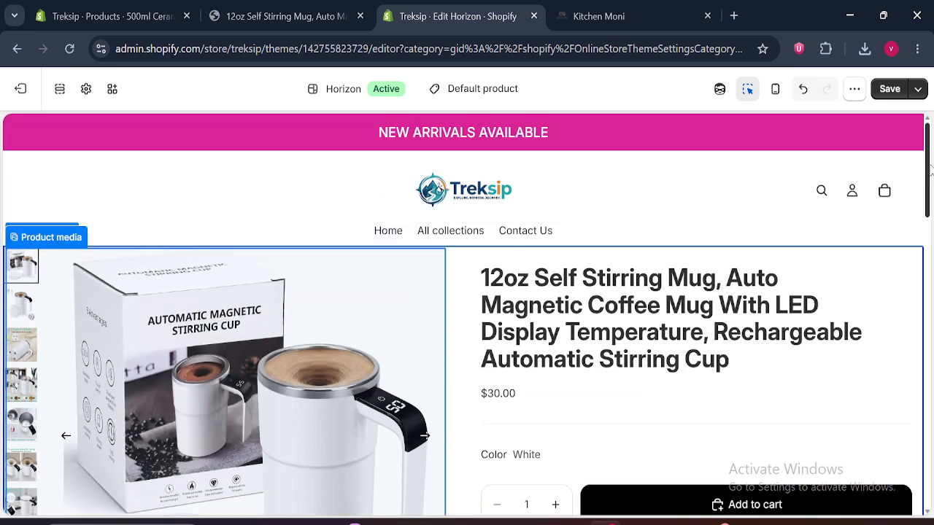
pyautogui.click(60, 88)
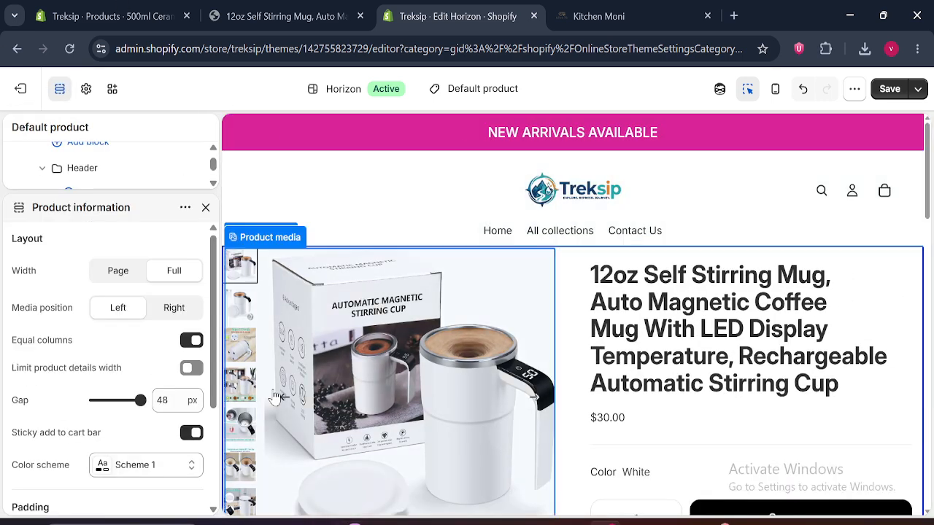
# Try the Right media position with a full-width preview, restore Left, and close the Product information settings
pyautogui.moveTo(213, 390); pyautogui.dragTo(208, 314)
pyautogui.click(175, 309)
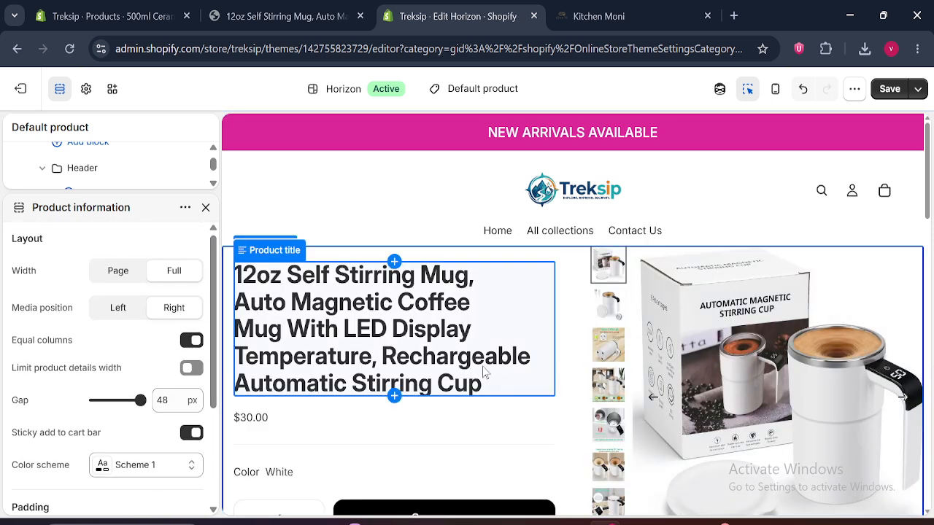
pyautogui.click(60, 88)
pyautogui.scroll(-2, 932, 160)
pyautogui.scroll(2, 932, 160)
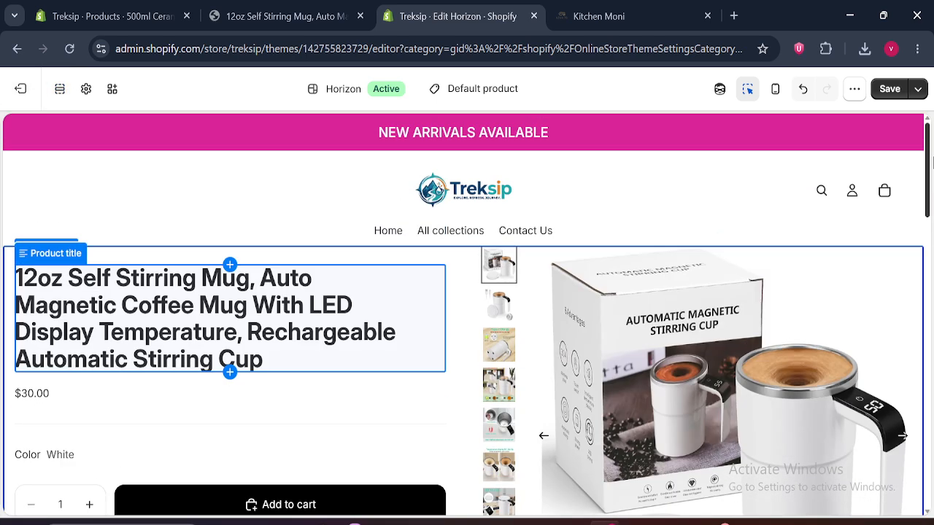
pyautogui.click(59, 89)
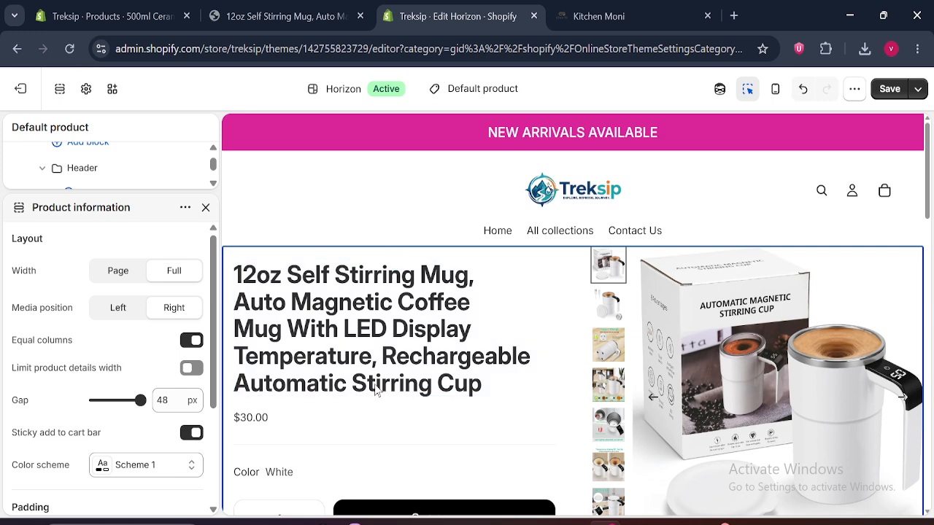
pyautogui.click(121, 311)
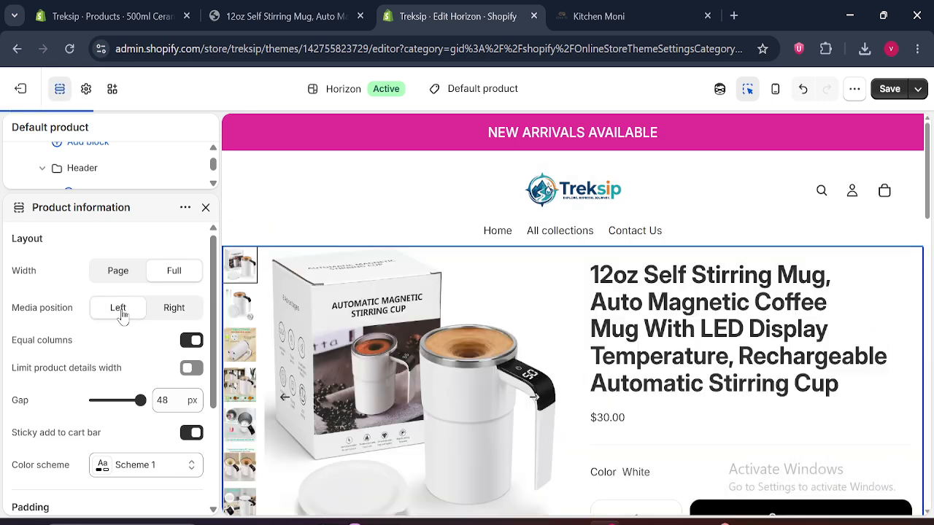
pyautogui.click(206, 208)
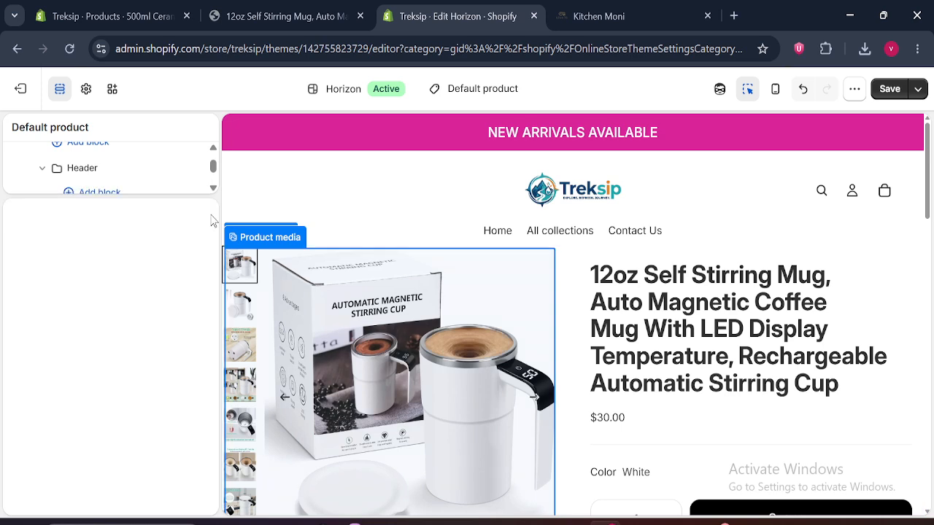
# Add an Accordion block to the Details group of the Product information section
pyautogui.scroll(-3, 931, 195)
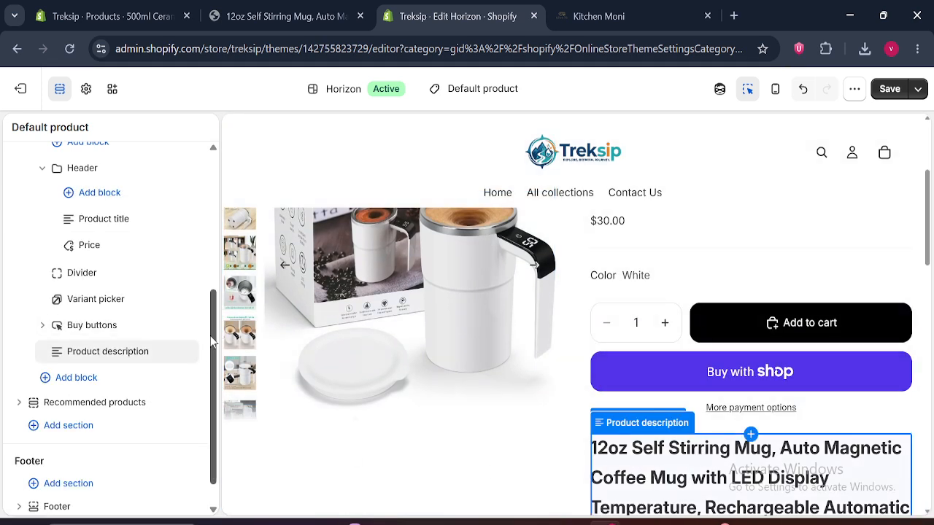
pyautogui.scroll(3, 110, 350)
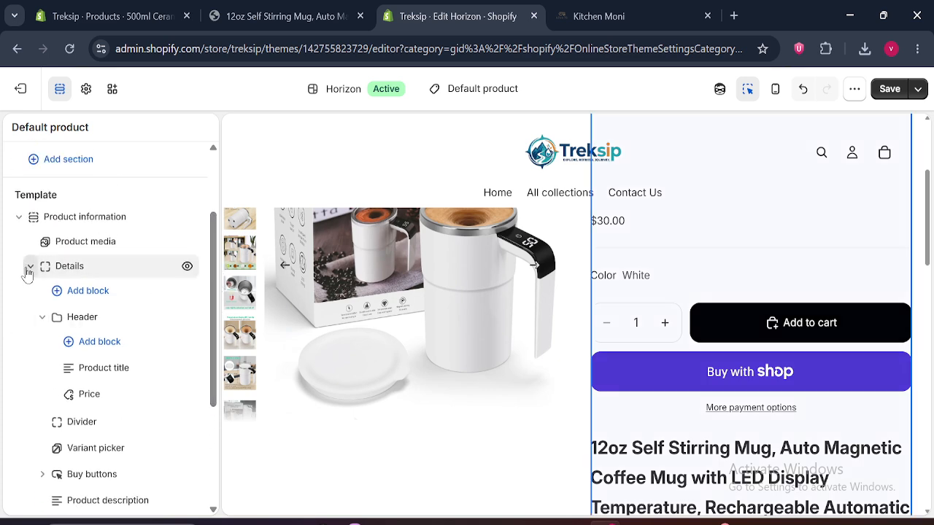
pyautogui.click(28, 267)
pyautogui.click(20, 271)
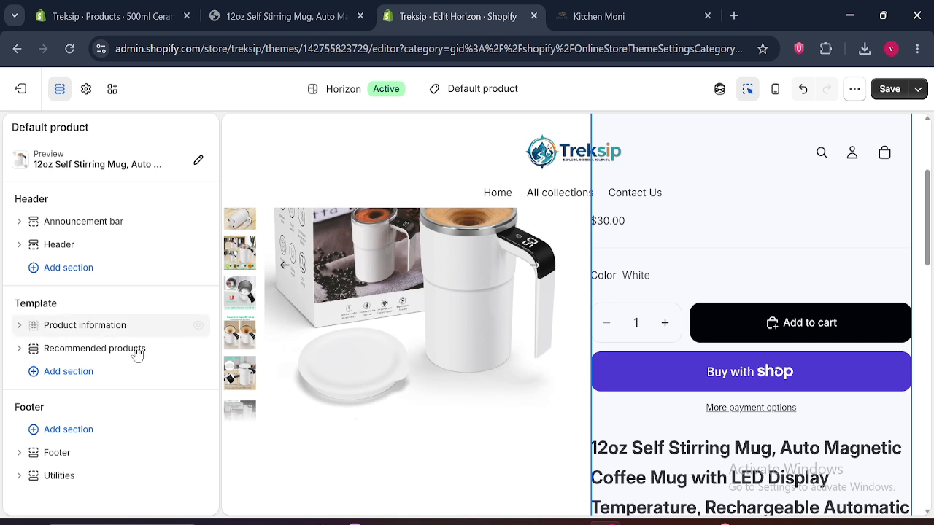
pyautogui.click(20, 326)
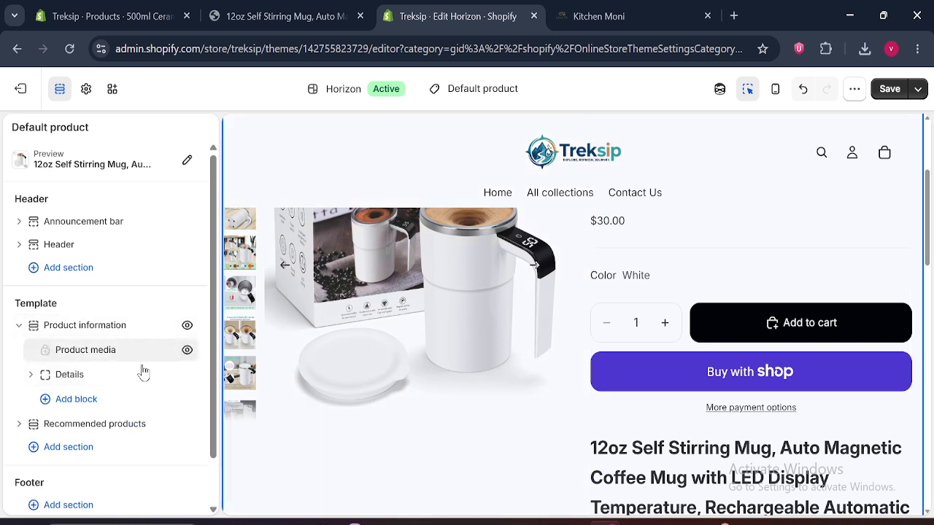
pyautogui.click(30, 374)
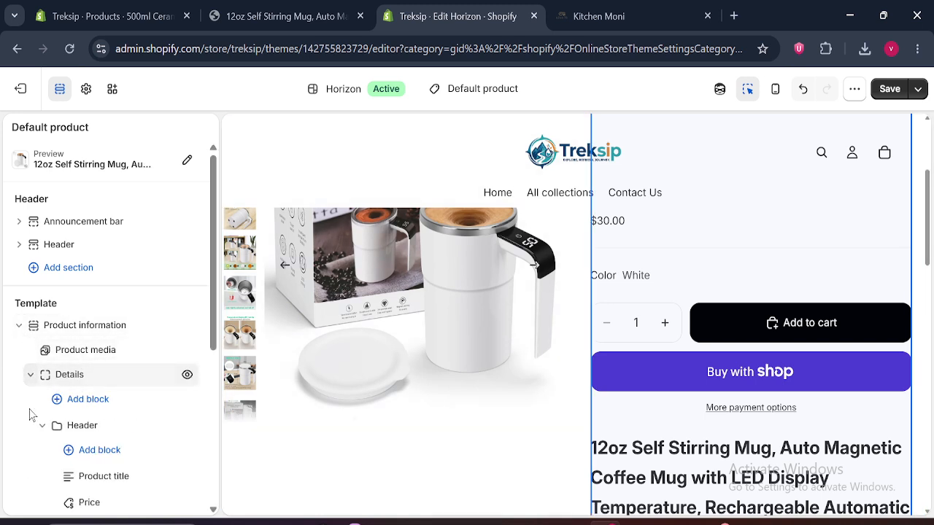
pyautogui.click(81, 400)
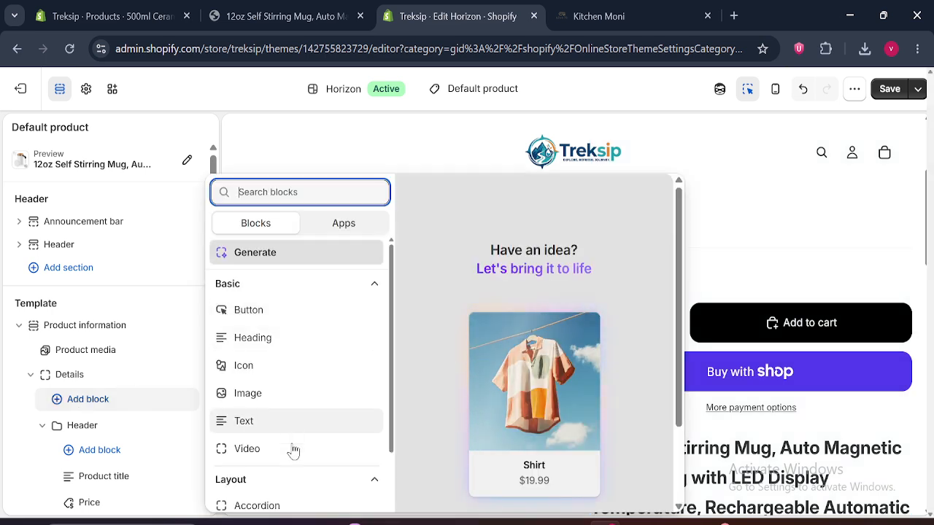
pyautogui.scroll(-1, 292, 390)
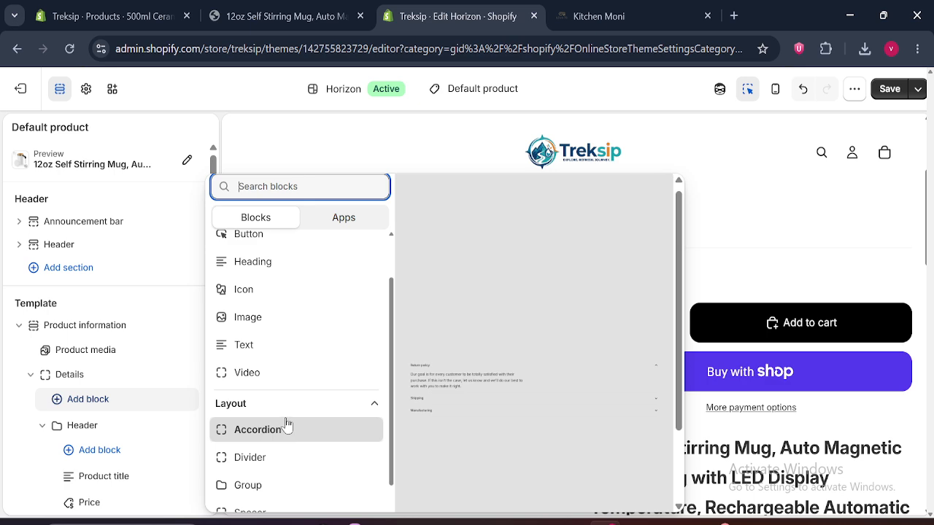
pyautogui.click(261, 431)
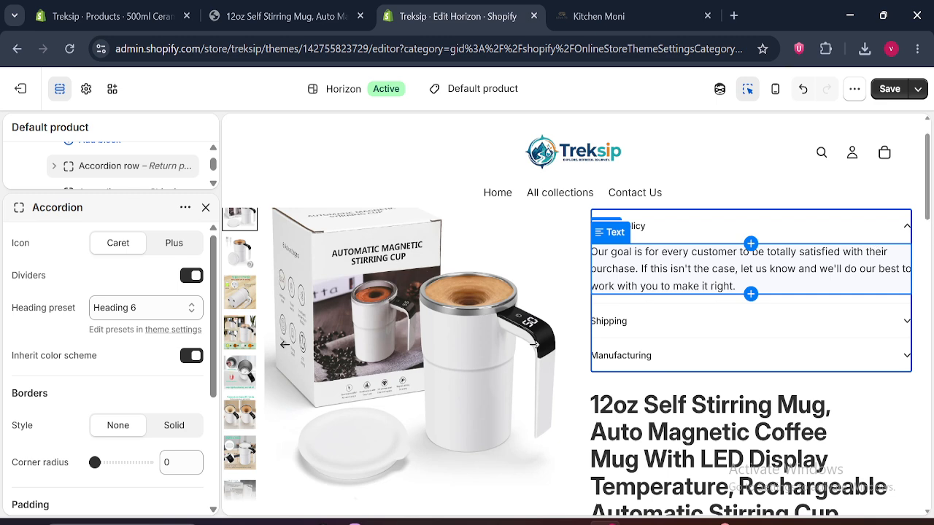
# Close the Accordion settings and undo the addition of the Accordion block to the Details group
pyautogui.click(205, 209)
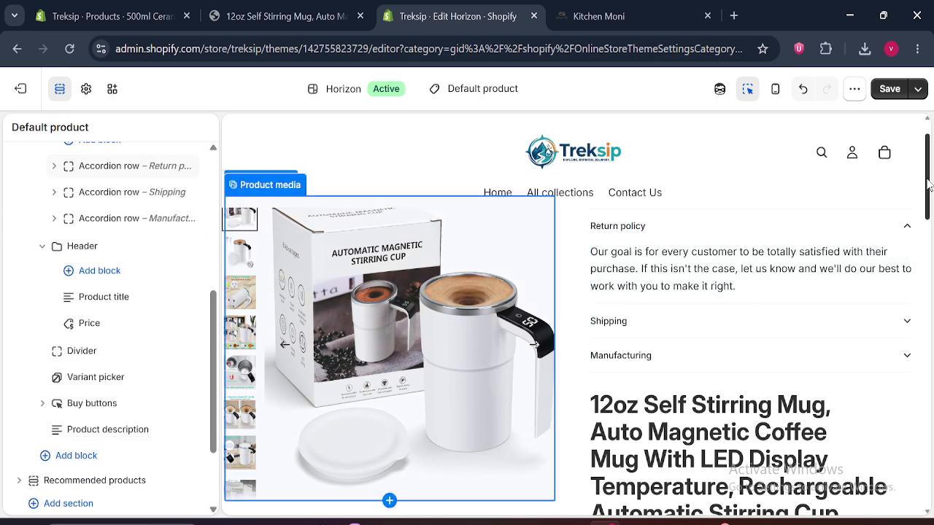
pyautogui.scroll(2, 803, 321)
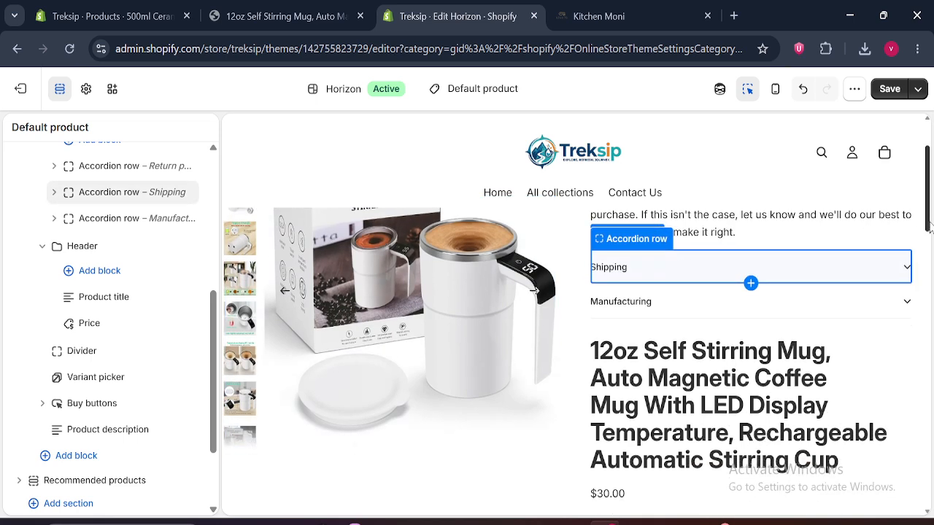
pyautogui.click(802, 88)
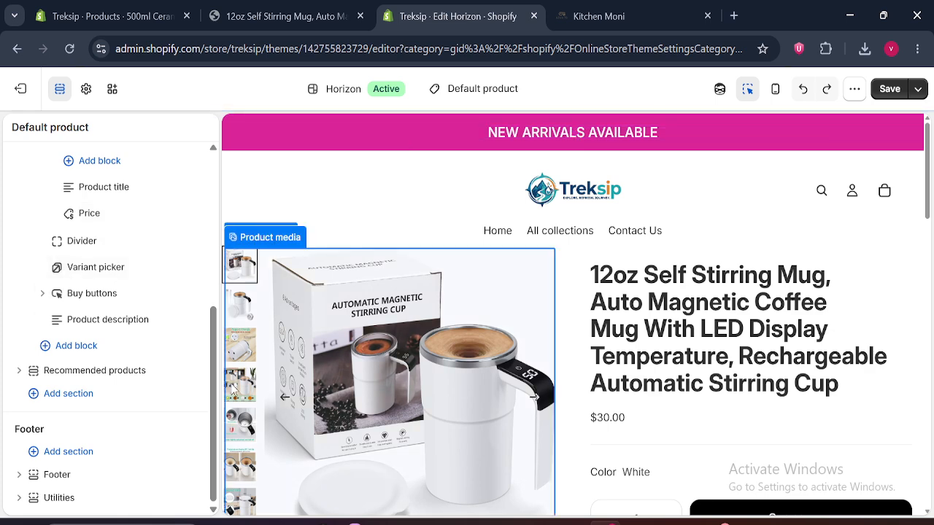
pyautogui.scroll(1, 219, 356)
pyautogui.scroll(3, 219, 355)
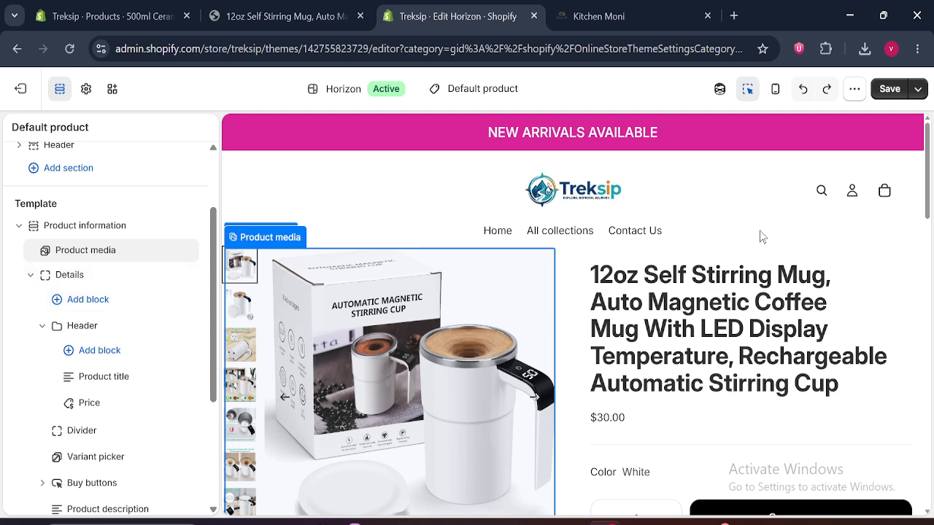
# Save the default product template changes and collapse the Product information section
pyautogui.scroll(-1, 929, 226)
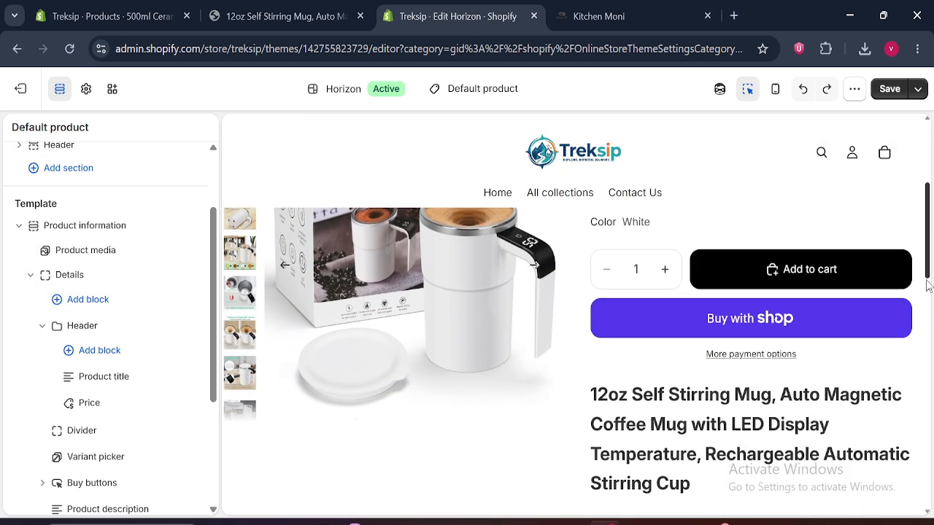
pyautogui.click(890, 88)
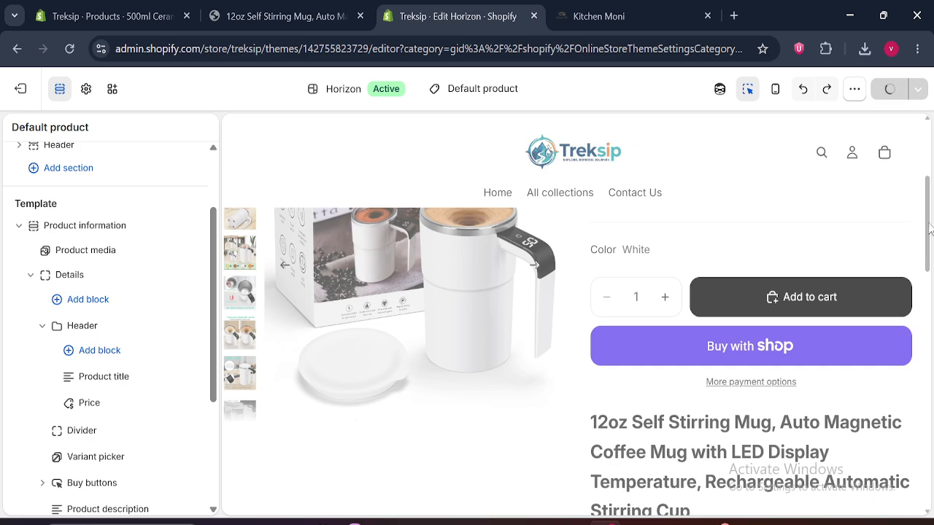
pyautogui.moveTo(929, 229); pyautogui.dragTo(929, 441)
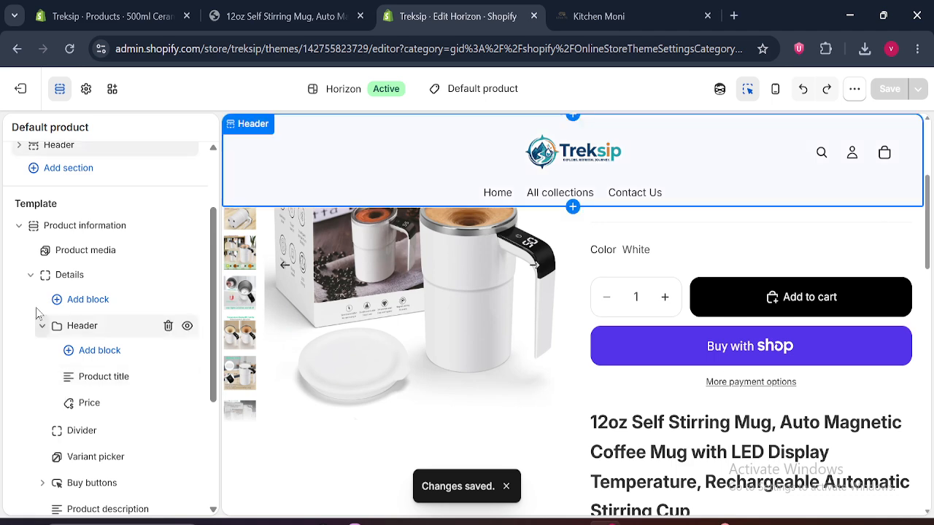
pyautogui.click(19, 226)
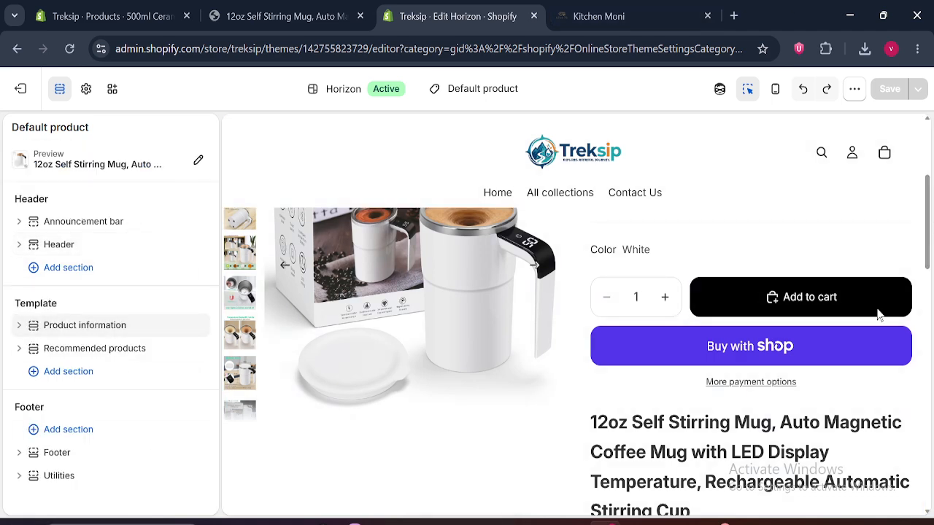
pyautogui.moveTo(928, 248); pyautogui.dragTo(930, 139)
# Open the Default collection template, look through the Collection section's settings, then close and collapse the section
pyautogui.click(483, 88)
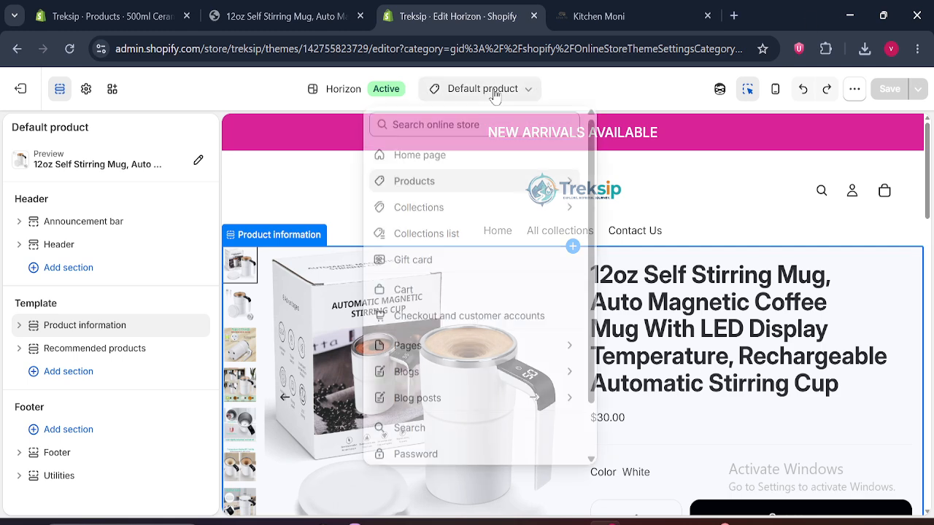
pyautogui.click(464, 211)
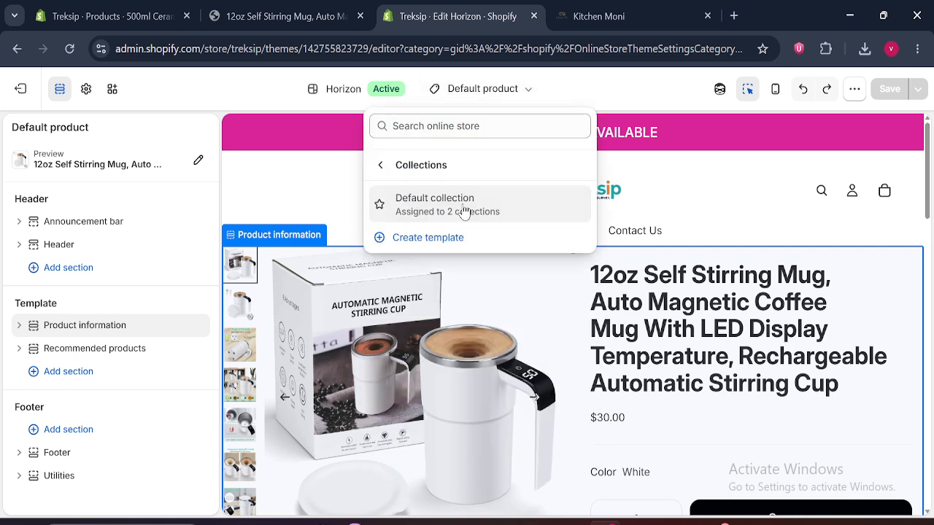
pyautogui.click(466, 211)
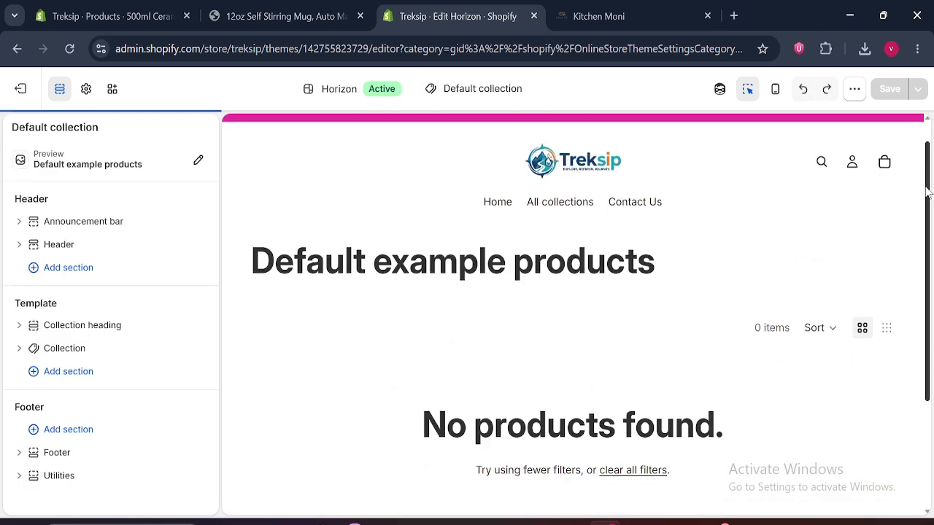
pyautogui.moveTo(931, 234)
pyautogui.mouseDown()
pyautogui.moveTo(932, 306)
pyautogui.moveTo(933, 225)
pyautogui.mouseUp()
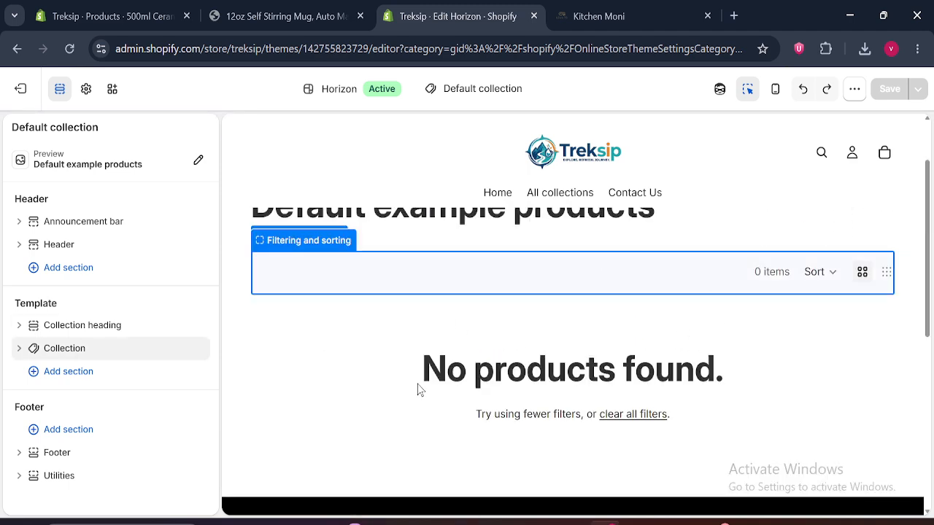
pyautogui.click(314, 389)
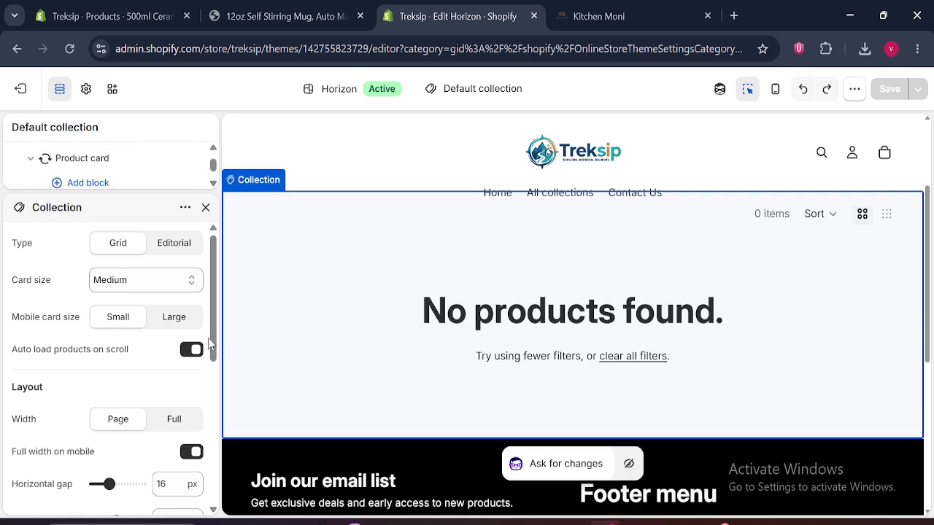
pyautogui.moveTo(214, 253); pyautogui.dragTo(211, 219)
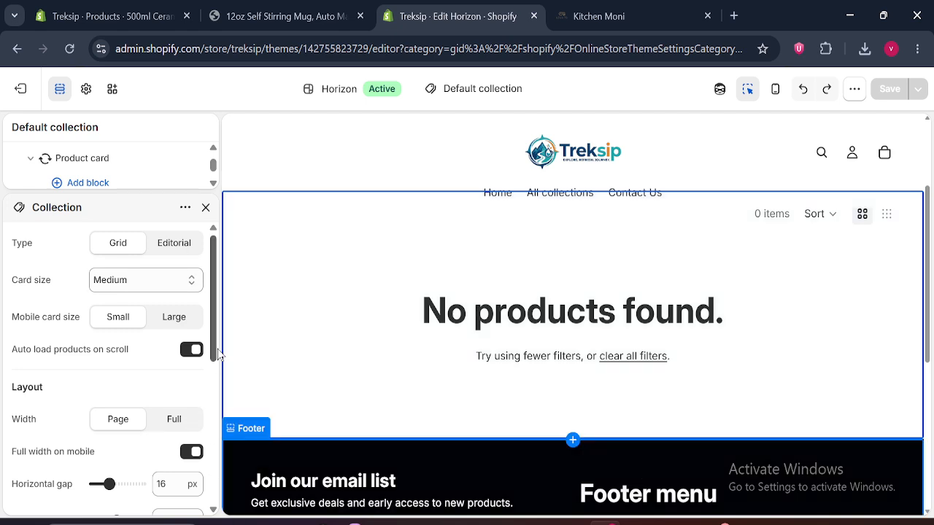
pyautogui.moveTo(216, 348); pyautogui.dragTo(213, 248)
pyautogui.click(206, 208)
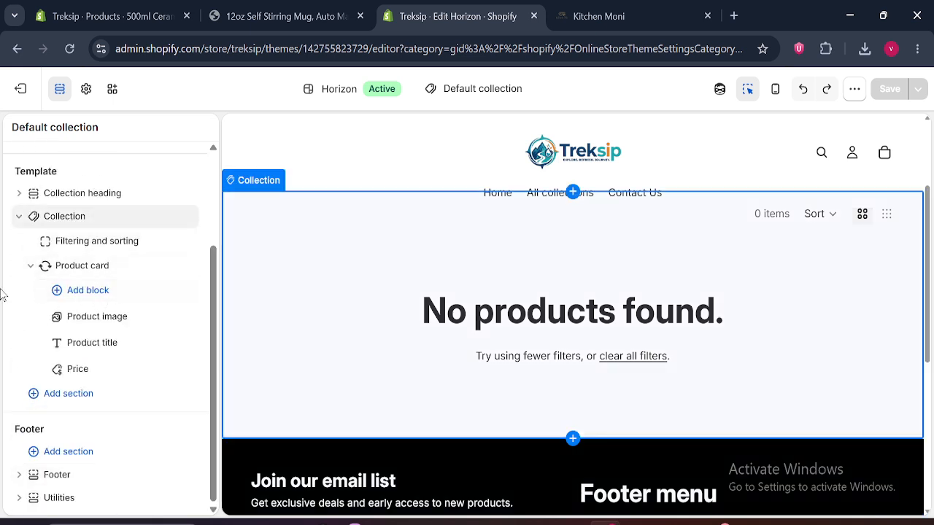
pyautogui.click(18, 217)
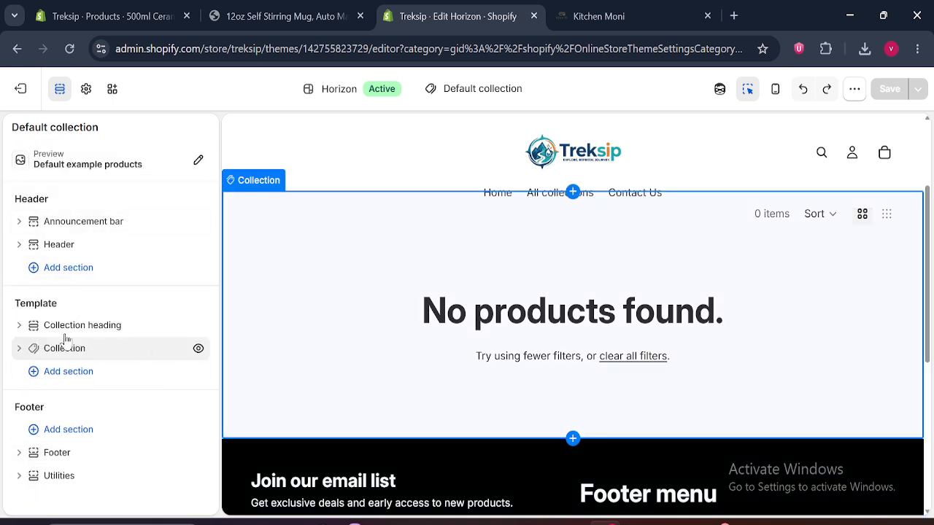
# Open the Collections list template and set the Collection list section's cards layout to 4 columns
pyautogui.click(523, 101)
pyautogui.click(436, 236)
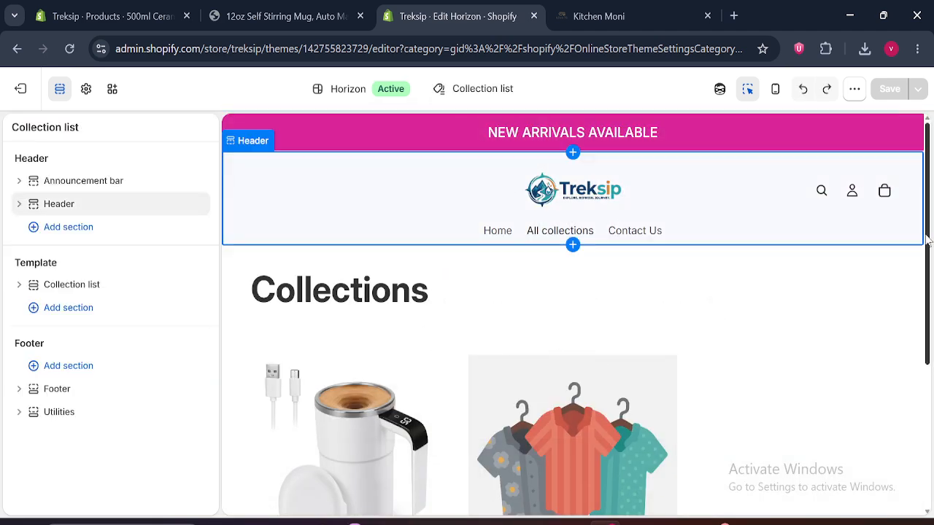
pyautogui.scroll(-2, 927, 270)
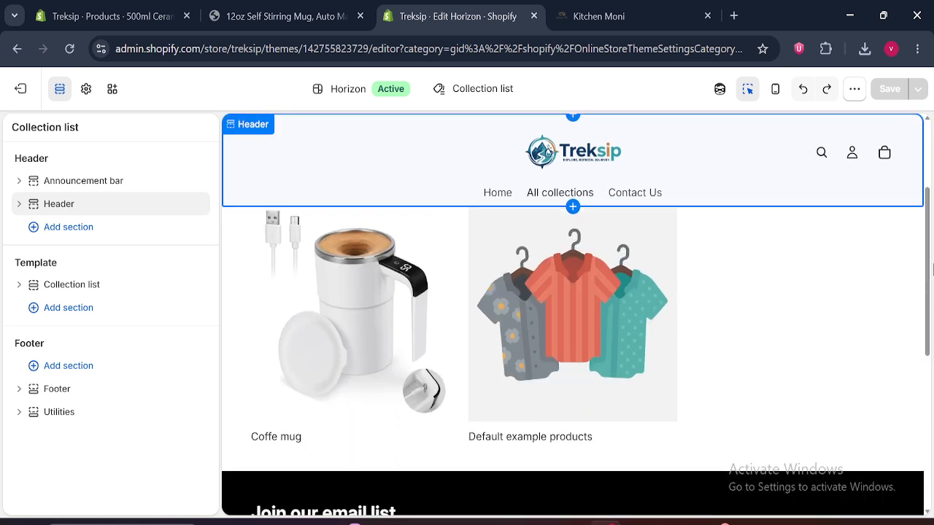
pyautogui.click(88, 284)
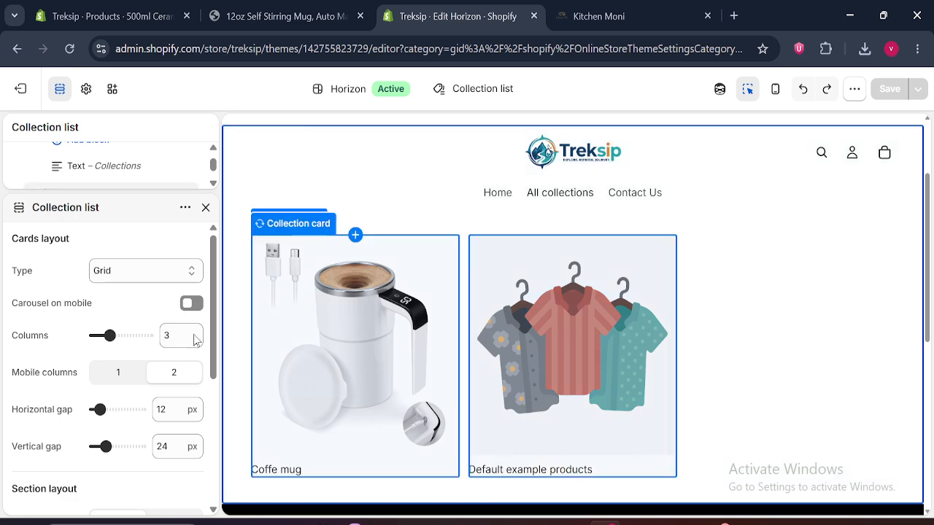
pyautogui.doubleClick(167, 336)
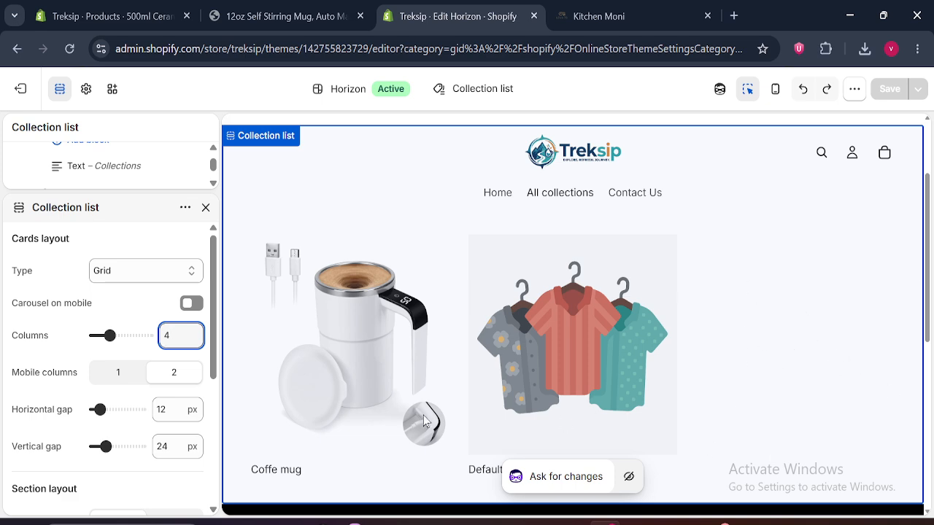
# Open the store's Collections page in the admin, return to the theme editor and save the Collection list changes
pyautogui.click(178, 7)
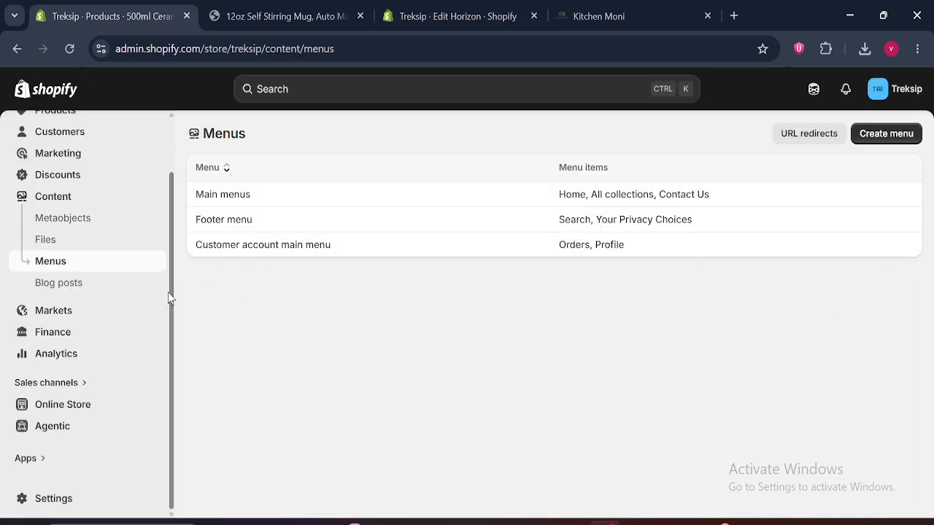
pyautogui.scroll(3, 171, 270)
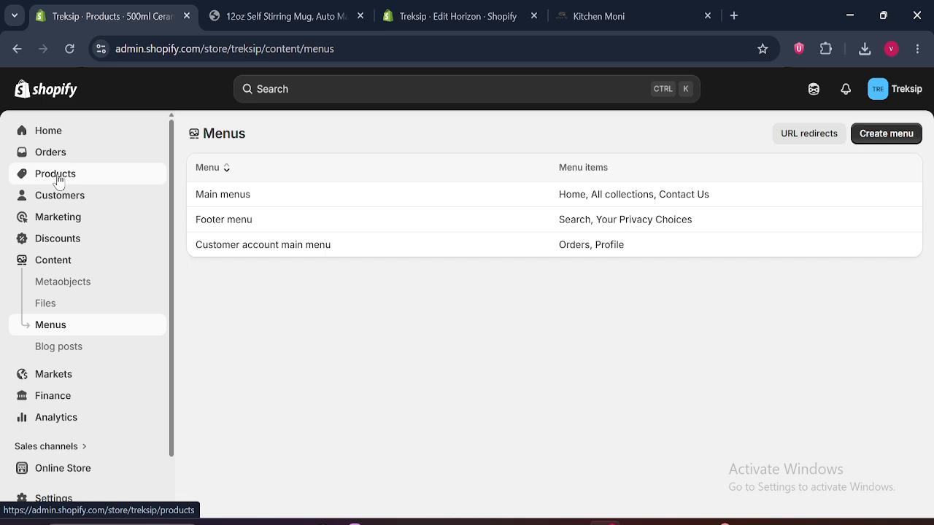
pyautogui.click(51, 173)
pyautogui.click(64, 198)
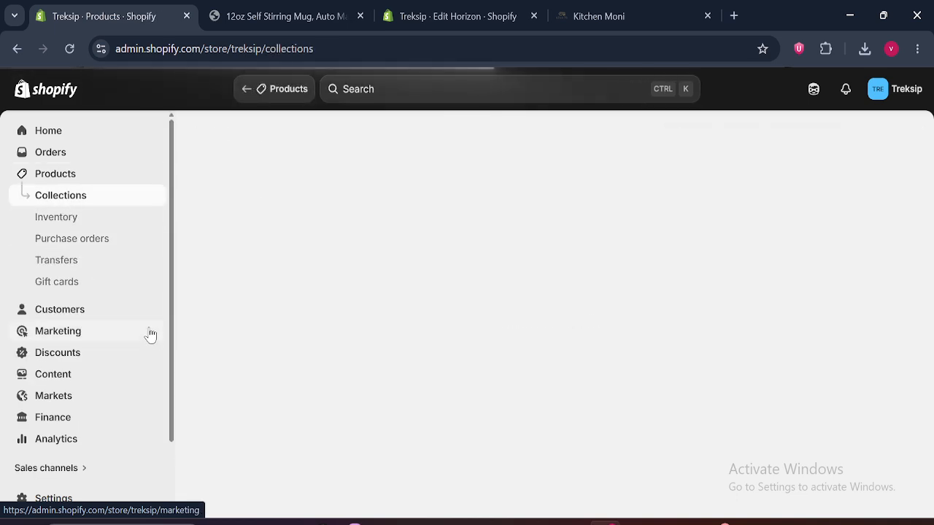
pyautogui.click(281, 15)
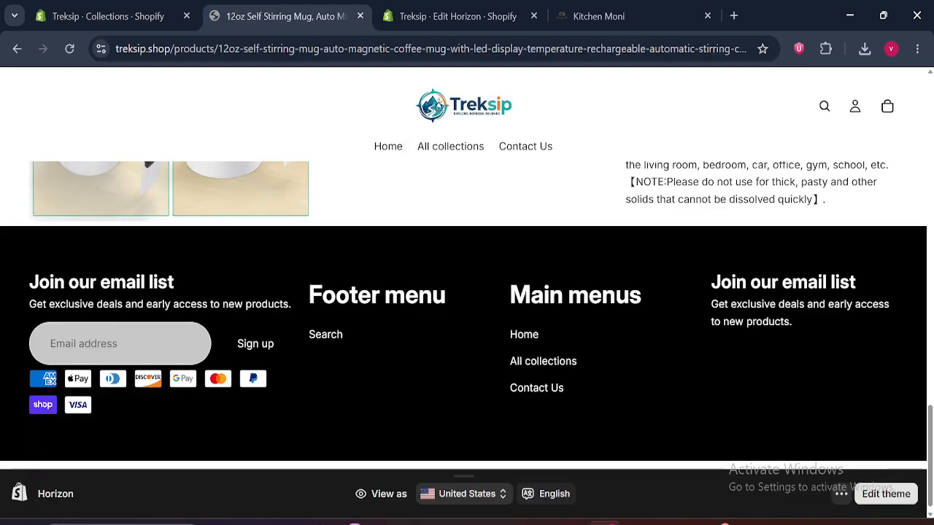
pyautogui.click(429, 10)
pyautogui.click(890, 89)
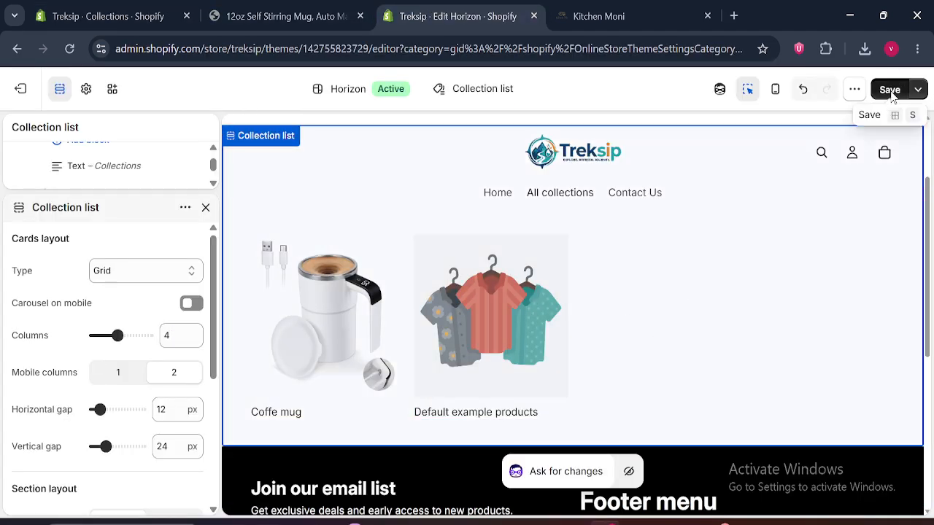
pyautogui.click(500, 93)
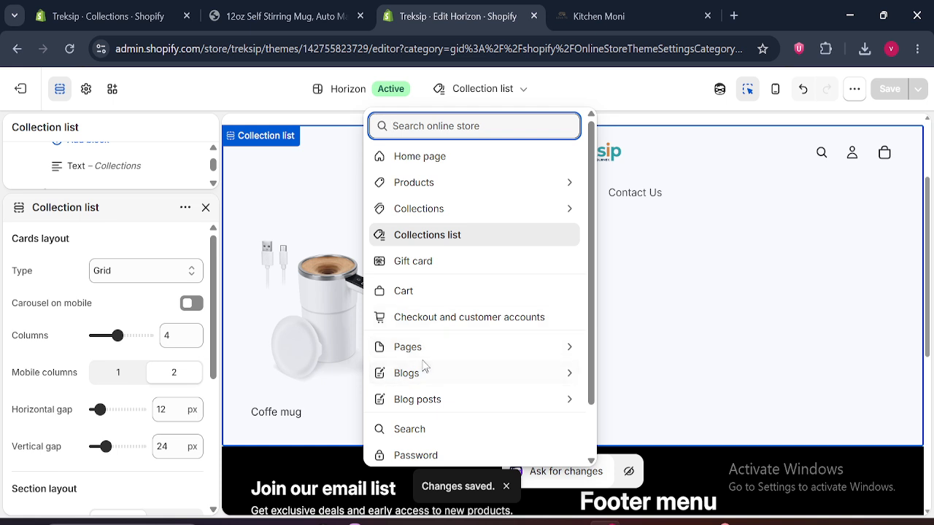
pyautogui.click(592, 461)
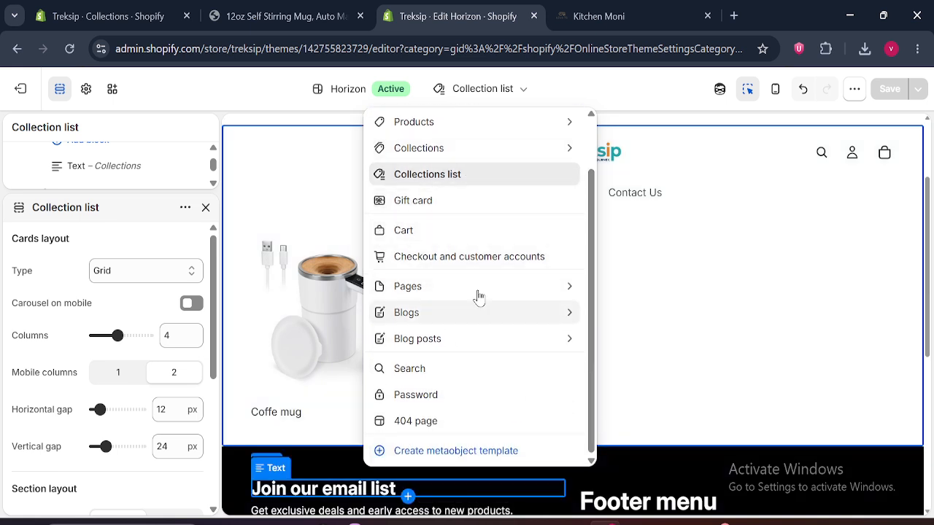
pyautogui.click(462, 259)
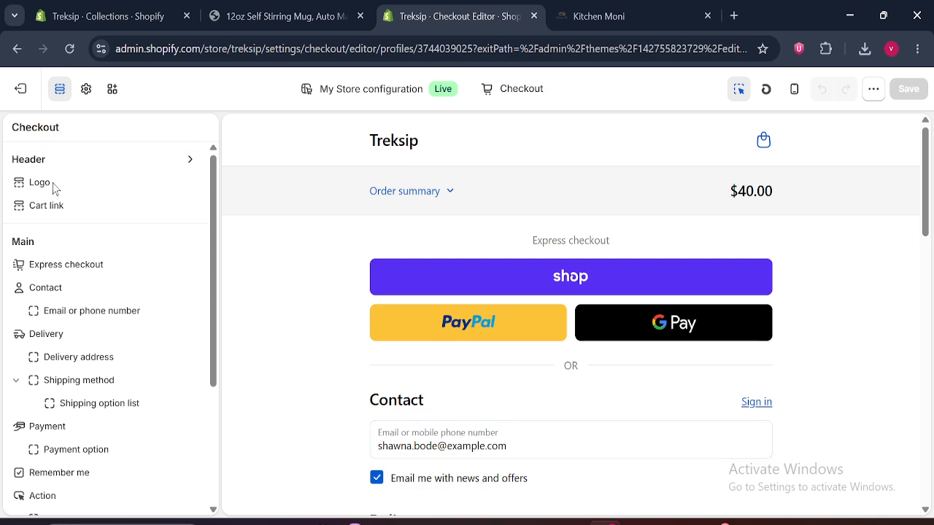
pyautogui.click(396, 151)
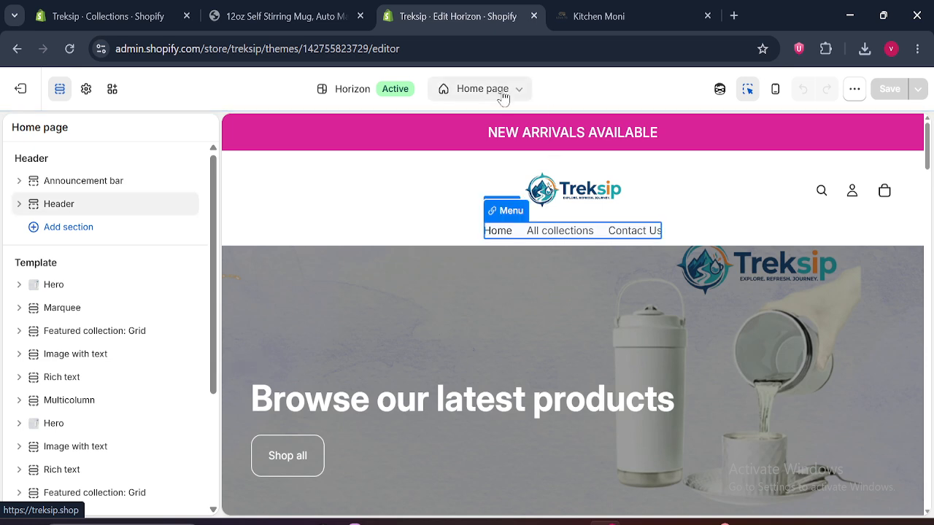
# Open the Checkout and customer accounts template in the checkout editor and reduce the browser zoom to 90%
pyautogui.click(481, 88)
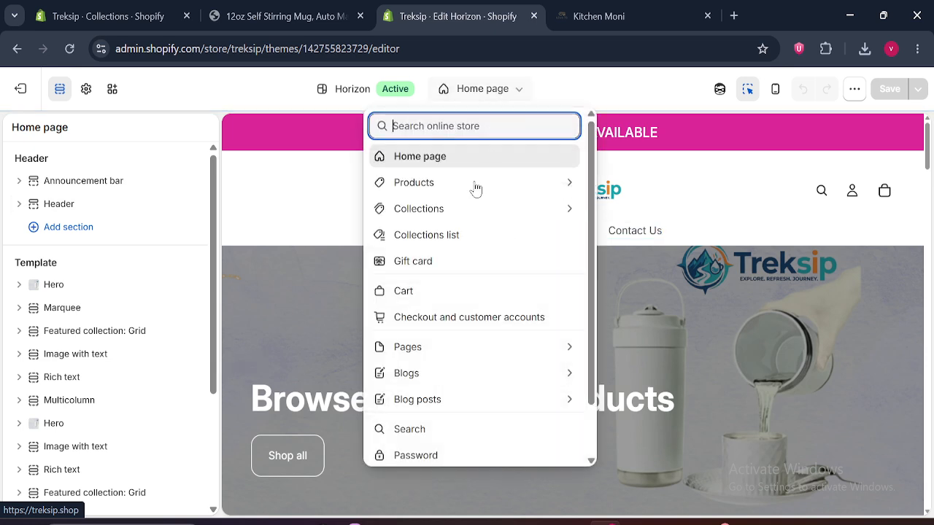
pyautogui.click(442, 318)
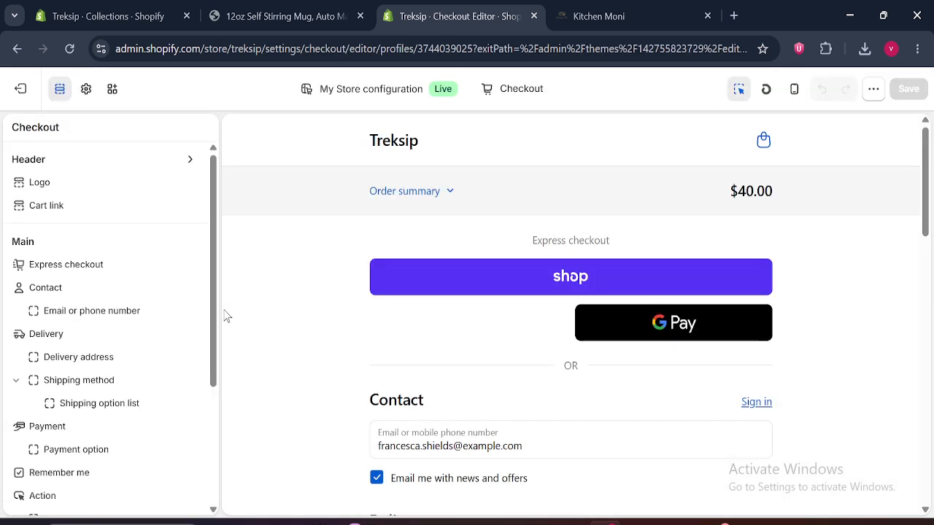
pyautogui.scroll(-3, 210, 330)
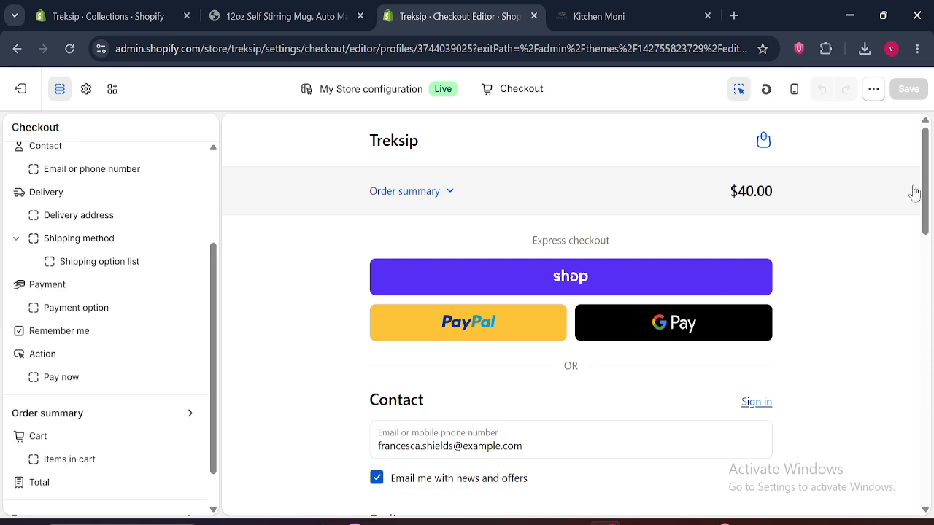
pyautogui.click(917, 49)
pyautogui.click(819, 358)
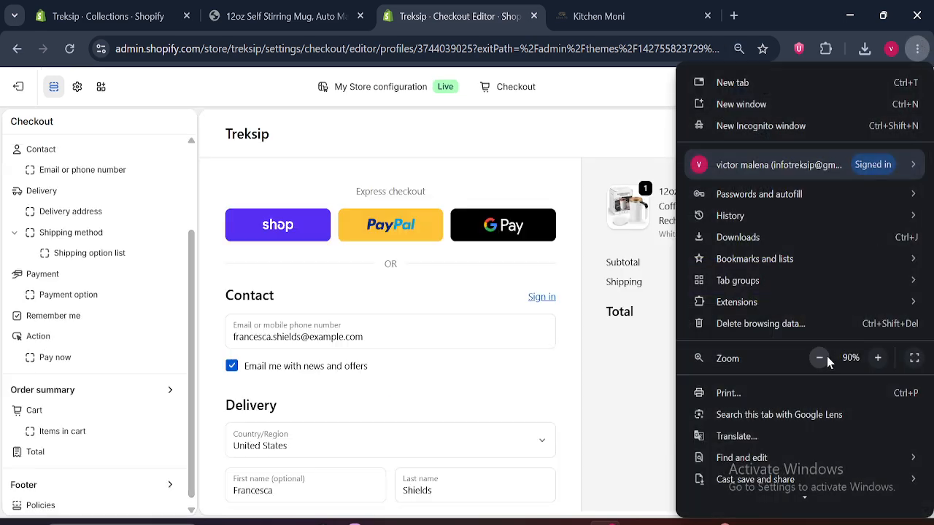
pyautogui.click(197, 257)
# Open the checkout's Header section and go to the logo settings it links to
pyautogui.scroll(3, 195, 229)
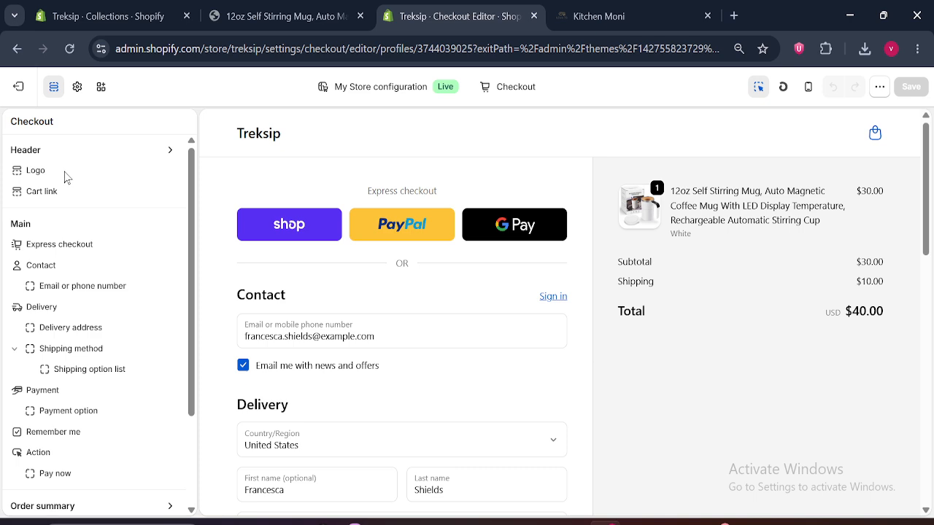
pyautogui.click(152, 151)
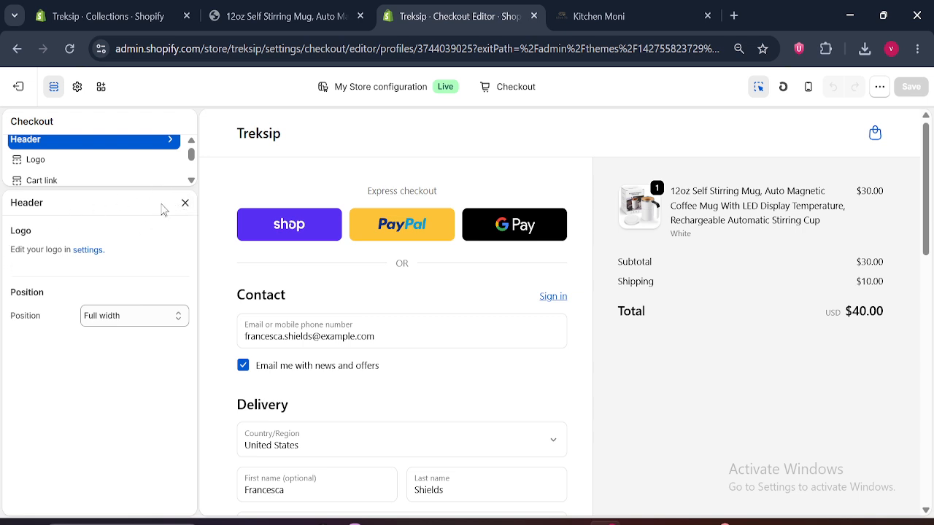
pyautogui.moveTo(1, 262); pyautogui.dragTo(36, 250)
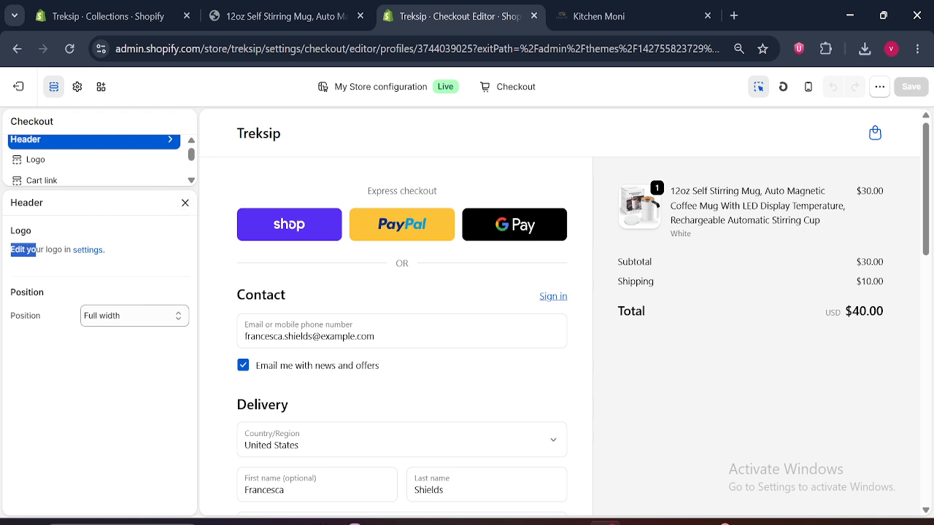
pyautogui.rightClick(86, 260)
pyautogui.click(59, 279)
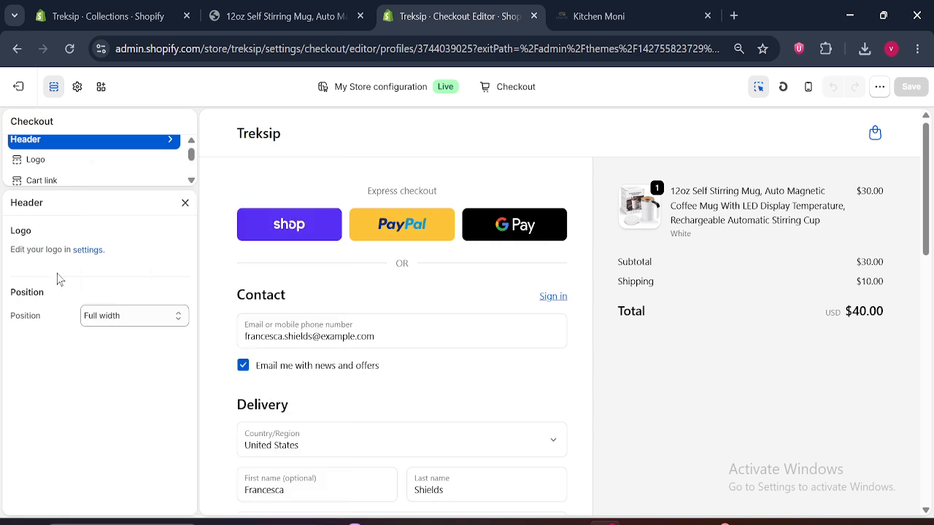
pyautogui.click(90, 250)
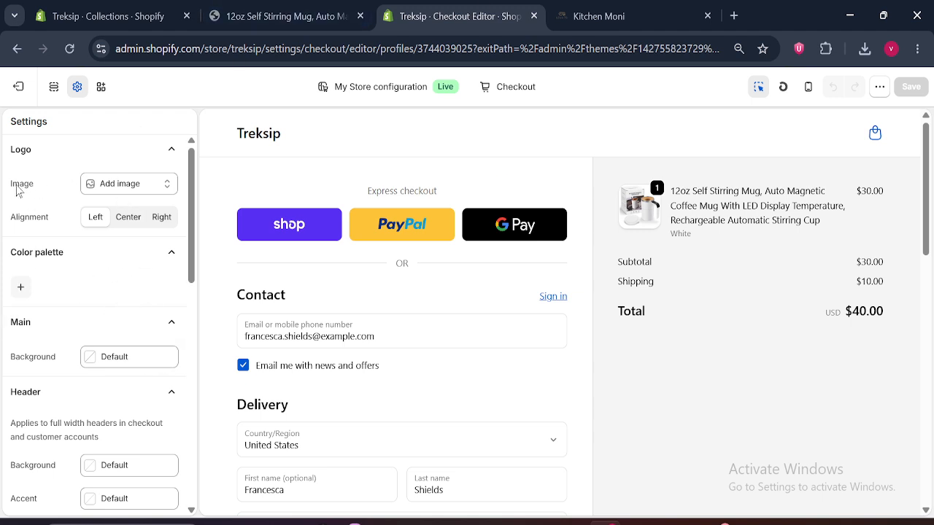
# Add the first Treksip logo PNG from the store's image files as the checkout logo
pyautogui.click(135, 195)
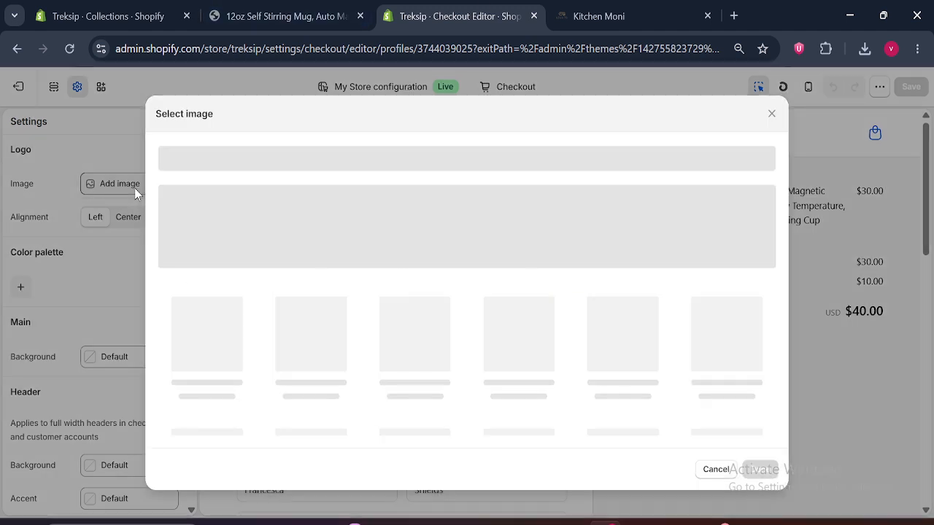
pyautogui.click(182, 335)
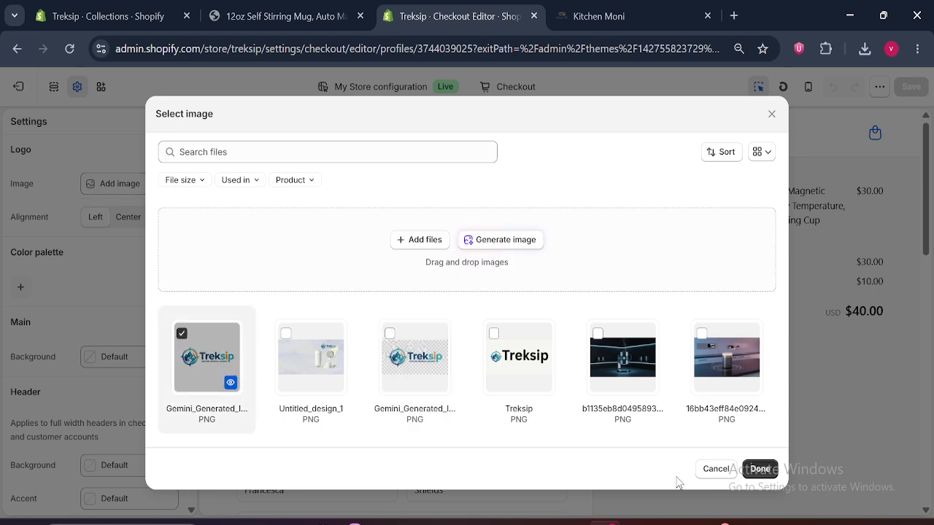
pyautogui.click(760, 469)
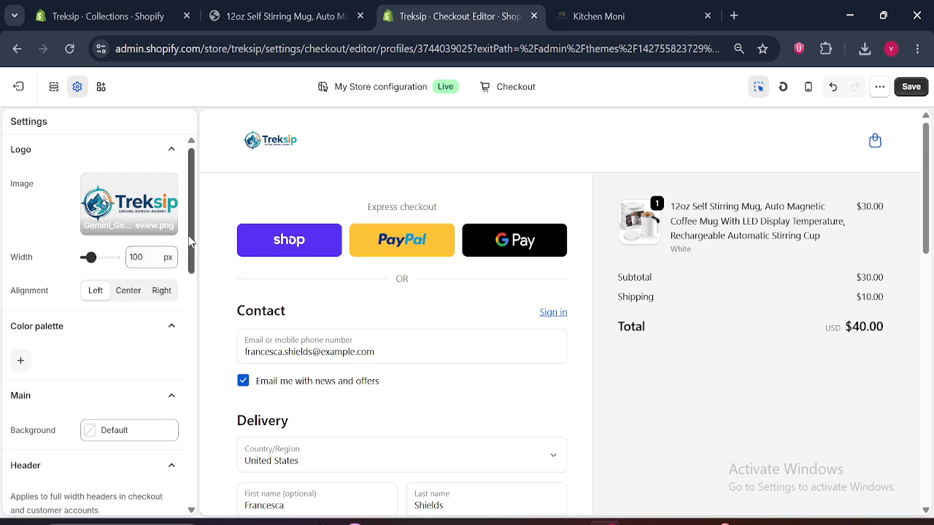
# Try #9A3636 as the Main background colour, and set it to #FFFFFF instead
pyautogui.moveTo(190, 242); pyautogui.dragTo(191, 291)
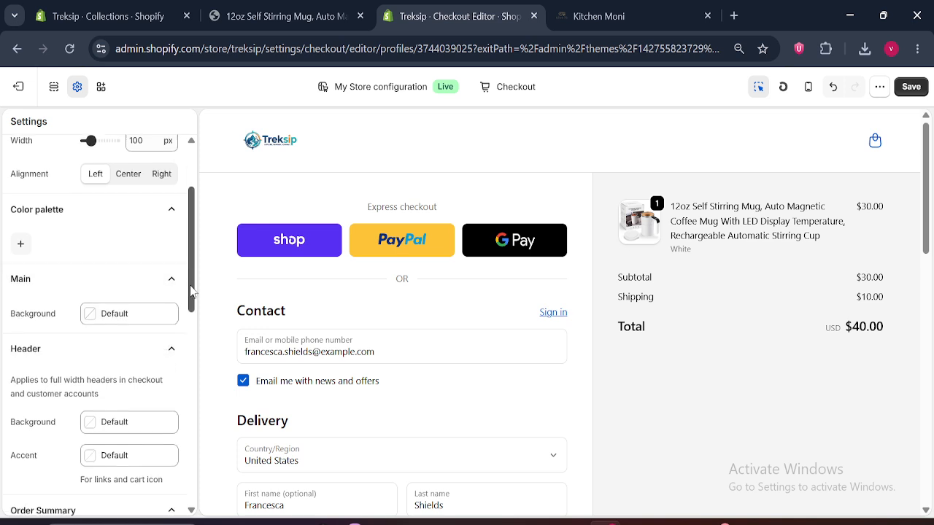
pyautogui.click(92, 314)
pyautogui.click(126, 378)
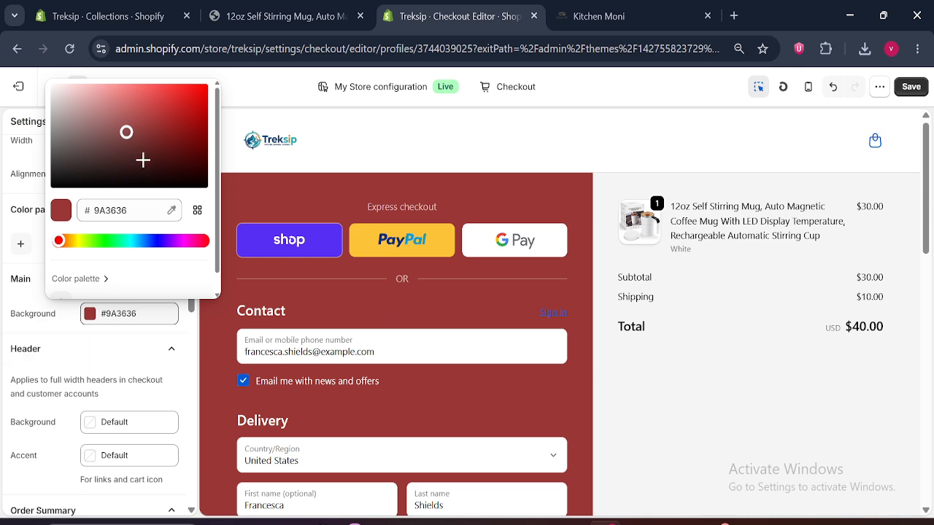
pyautogui.moveTo(130, 138); pyautogui.dragTo(27, 67)
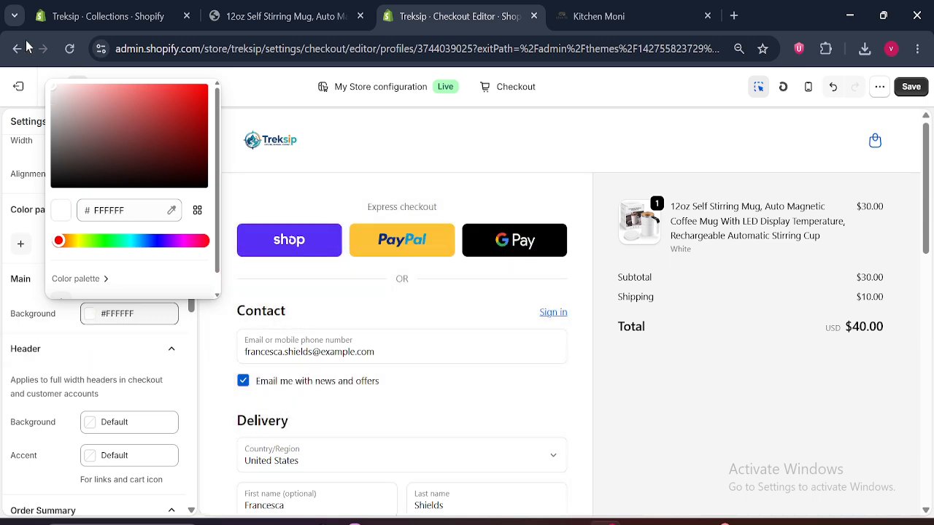
pyautogui.click(206, 404)
# Try #BE3535 as the Header background colour, and set it to #FFFFFF instead
pyautogui.scroll(-3, 197, 321)
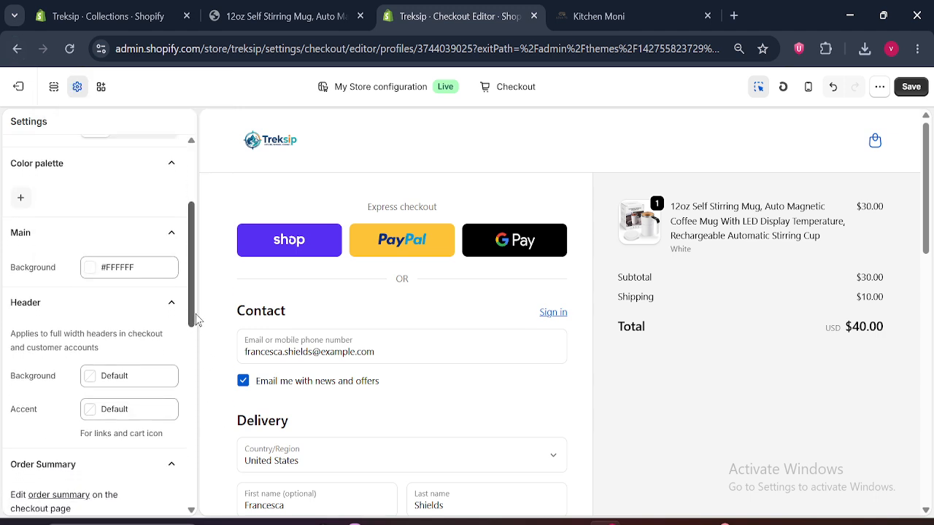
pyautogui.scroll(-2, 183, 312)
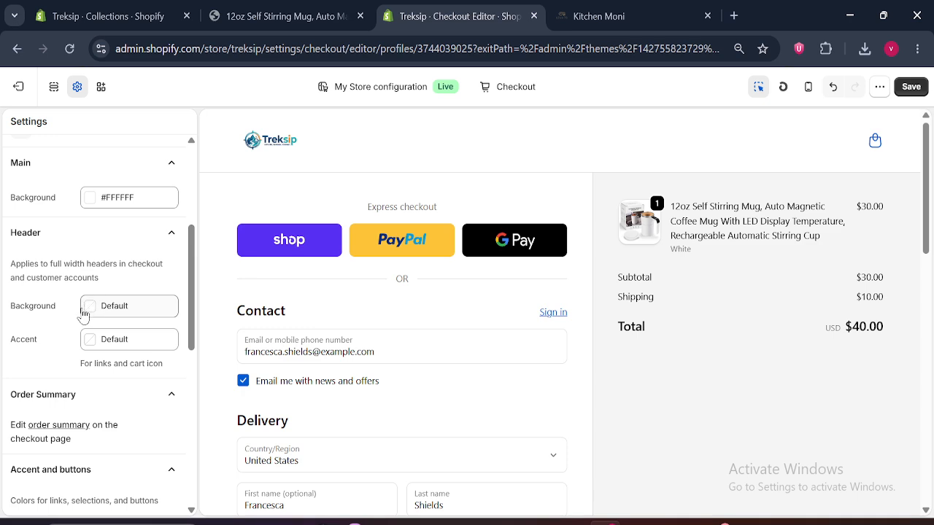
pyautogui.click(96, 309)
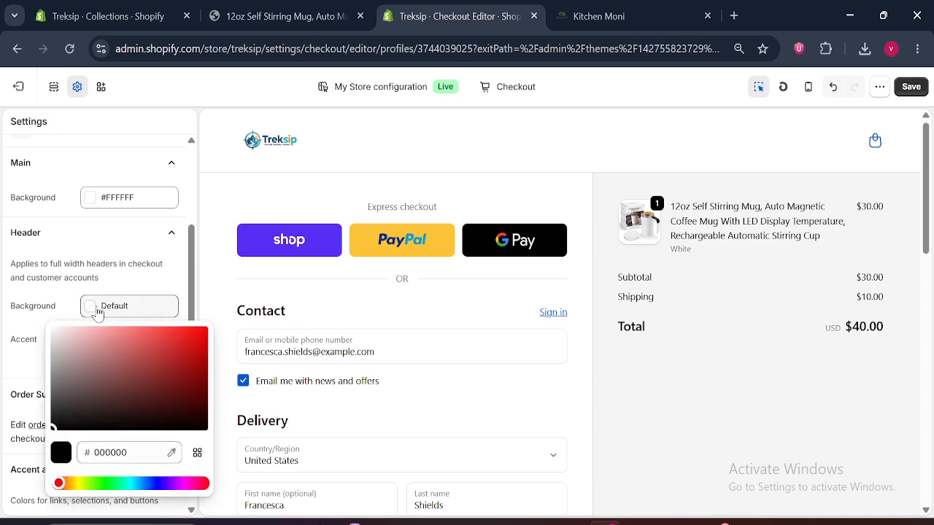
pyautogui.click(97, 313)
pyautogui.click(100, 309)
pyautogui.click(138, 358)
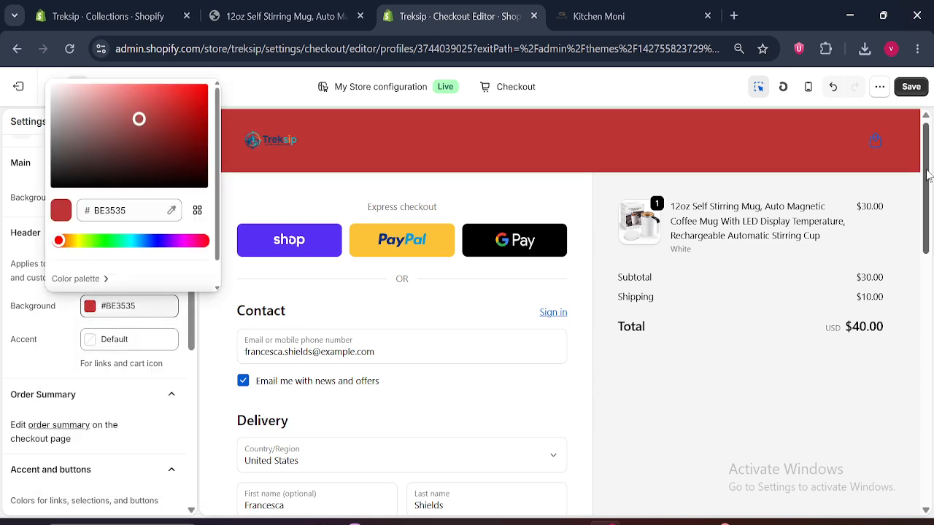
pyautogui.moveTo(931, 154)
pyautogui.mouseDown()
pyautogui.moveTo(931, 235)
pyautogui.moveTo(931, 153)
pyautogui.mouseUp()
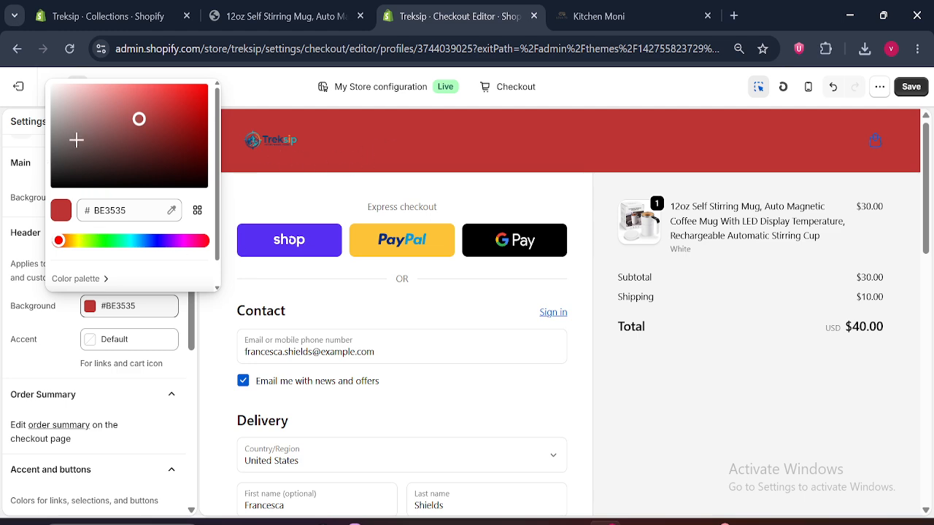
pyautogui.moveTo(76, 139); pyautogui.dragTo(30, 41)
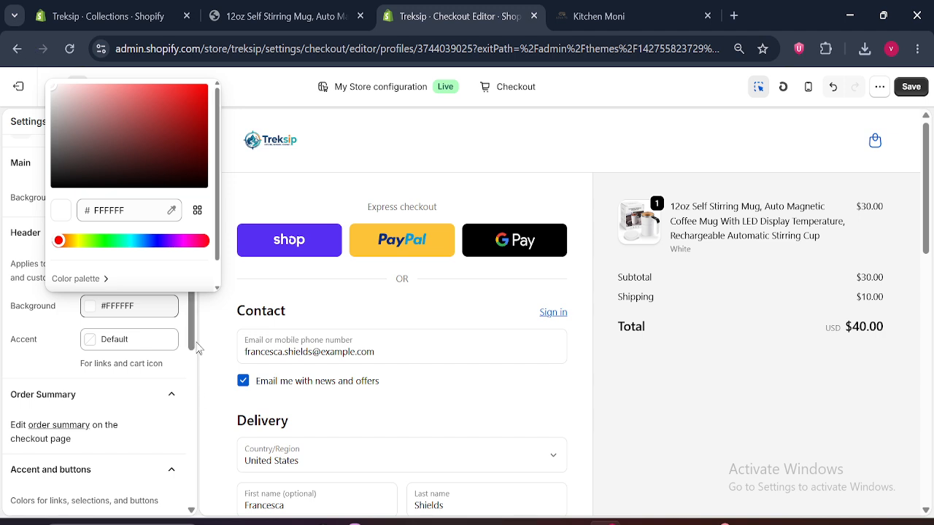
# Close the colour picker and choose One-page checkout as the checkout layout
pyautogui.scroll(-5, 187, 388)
pyautogui.scroll(1, 195, 365)
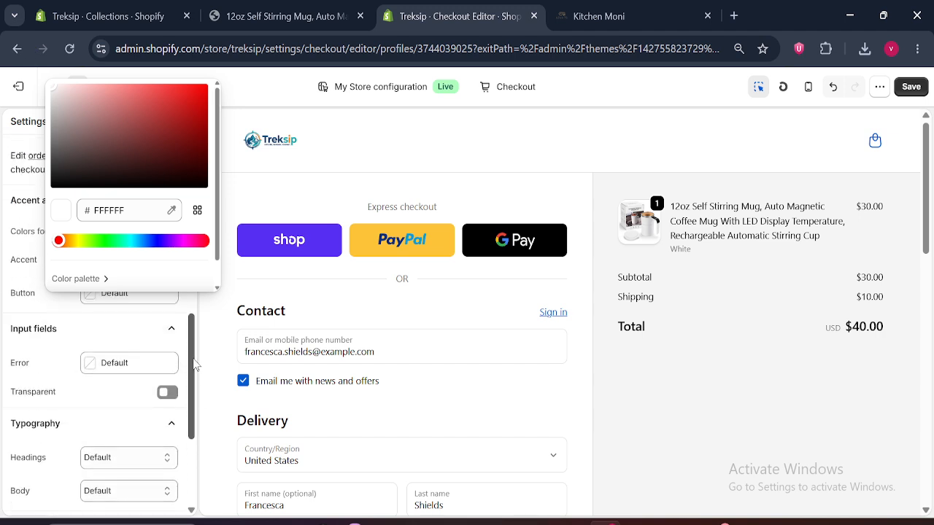
pyautogui.click(4, 334)
pyautogui.scroll(-1, 191, 380)
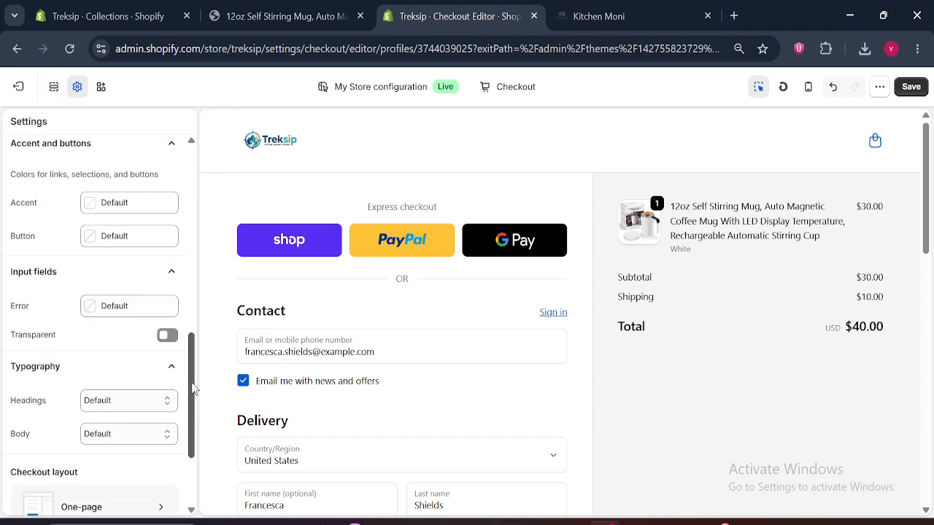
pyautogui.scroll(-2, 194, 389)
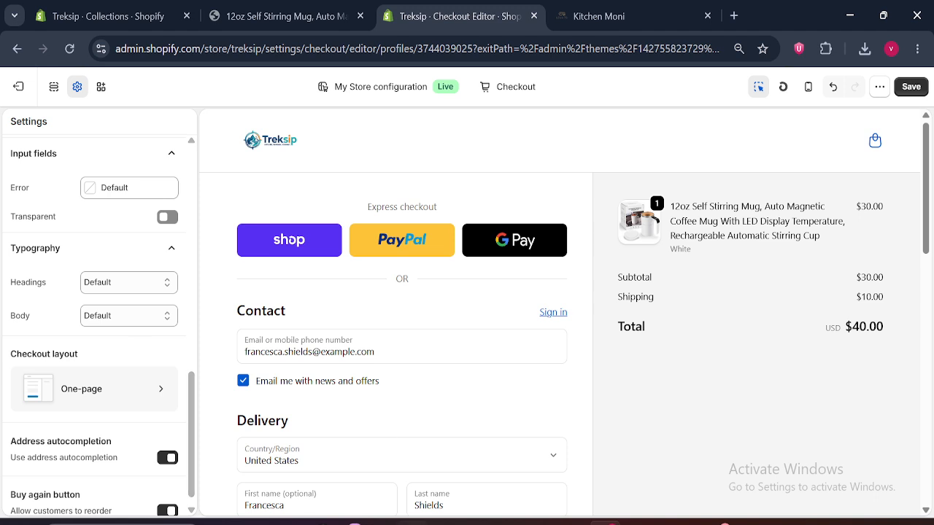
pyautogui.click(152, 398)
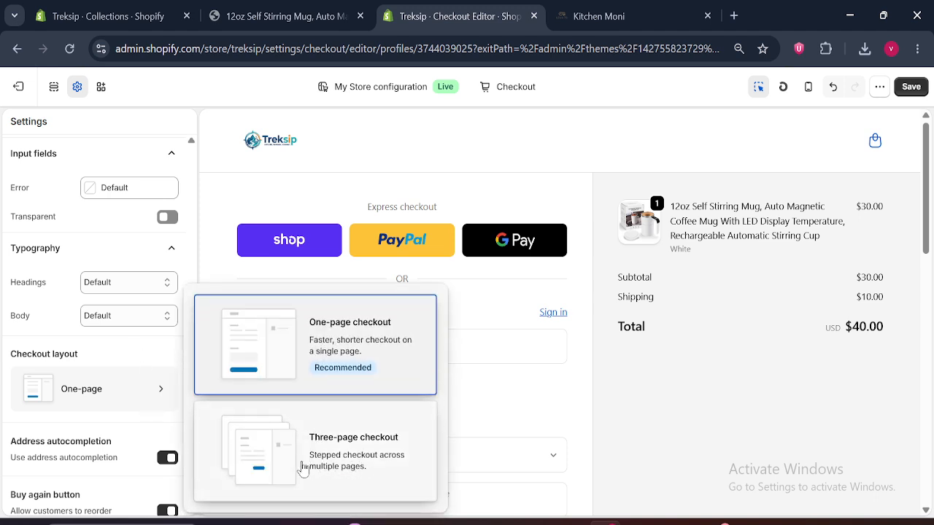
pyautogui.click(336, 343)
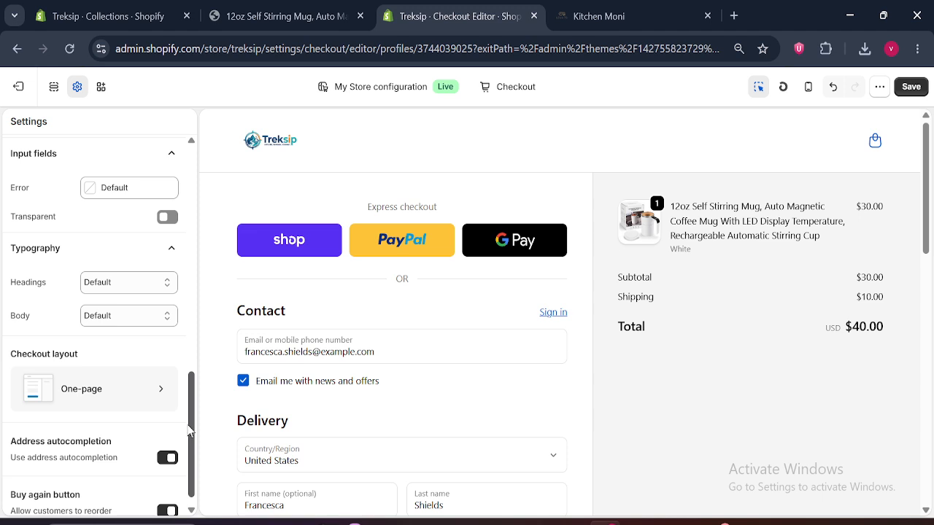
# Try the logo alignment at Center and set it back to Left
pyautogui.moveTo(191, 431); pyautogui.dragTo(195, 186)
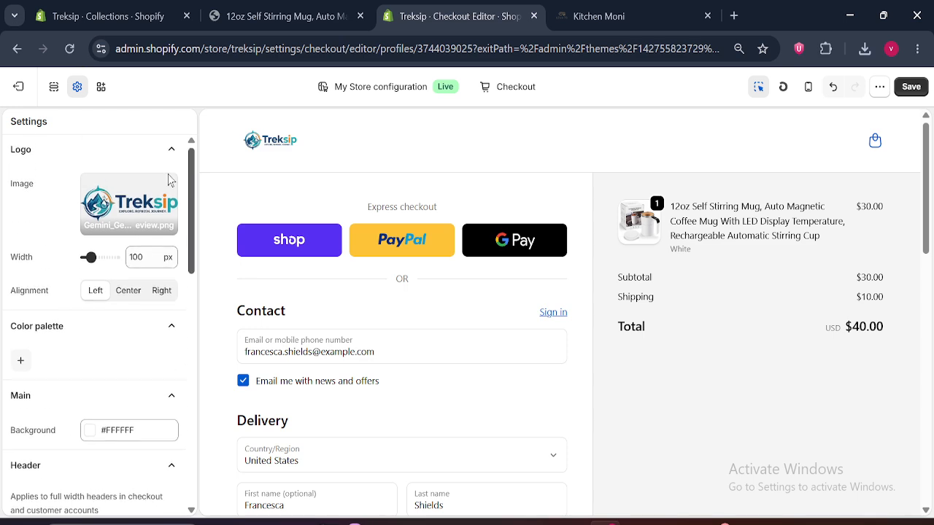
pyautogui.click(126, 290)
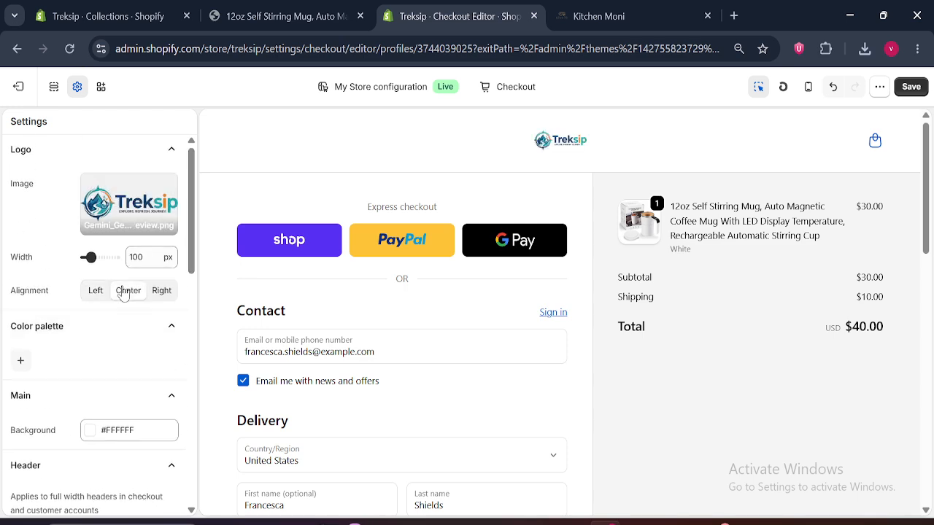
pyautogui.click(98, 293)
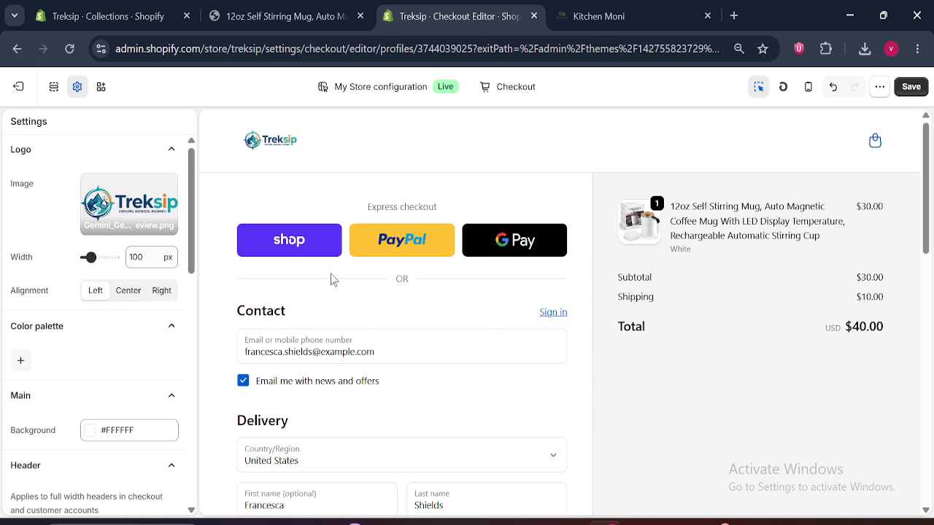
# Collapse the Logo, Color palette, Main, Header, Order Summary, and Accent and buttons groups in the checkout settings
pyautogui.moveTo(931, 181); pyautogui.dragTo(930, 470)
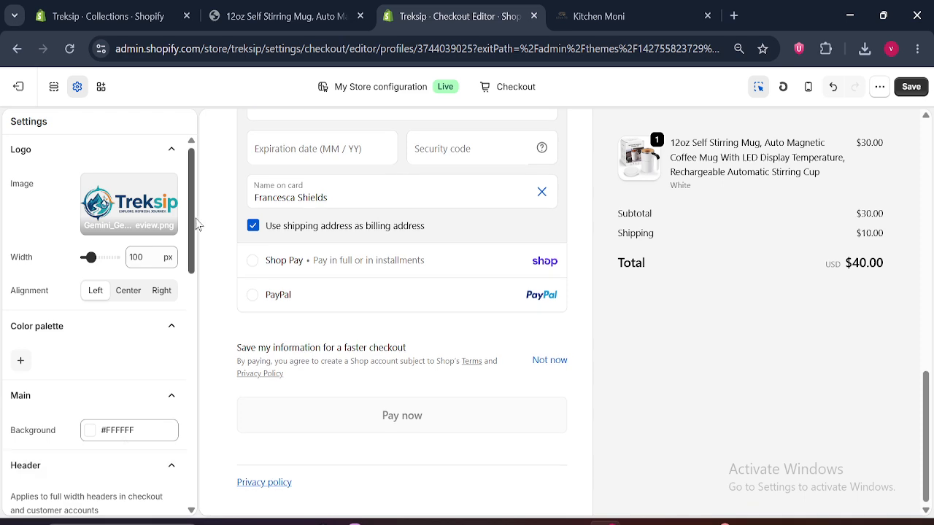
pyautogui.scroll(-15, 142, 470)
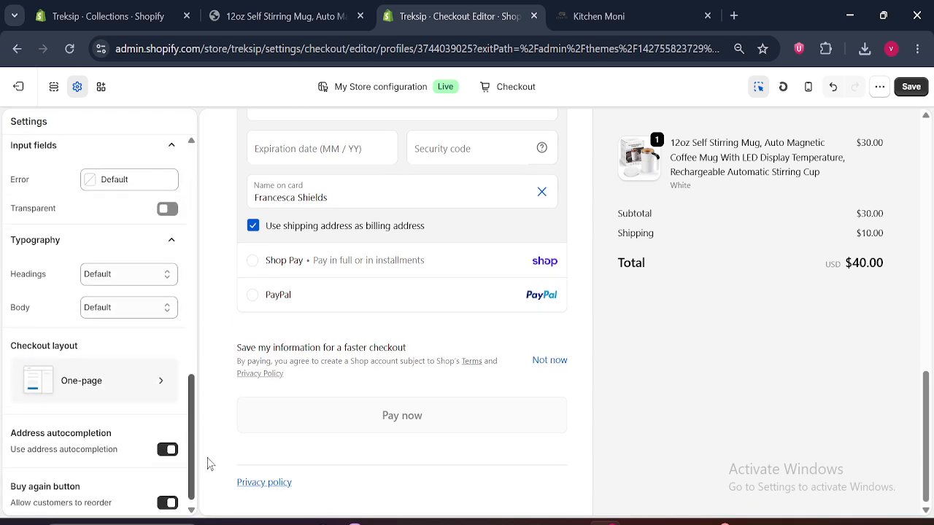
pyautogui.scroll(15, 206, 467)
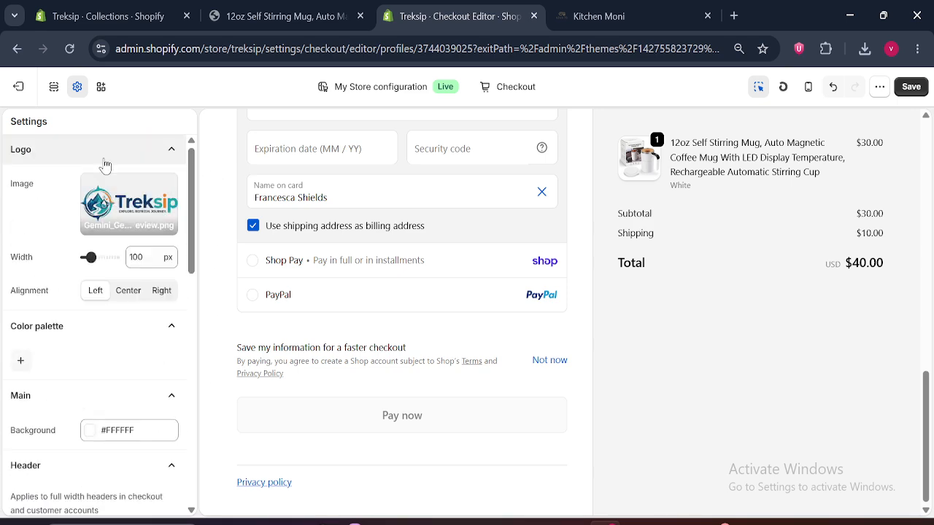
pyautogui.moveTo(927, 375); pyautogui.dragTo(435, 104)
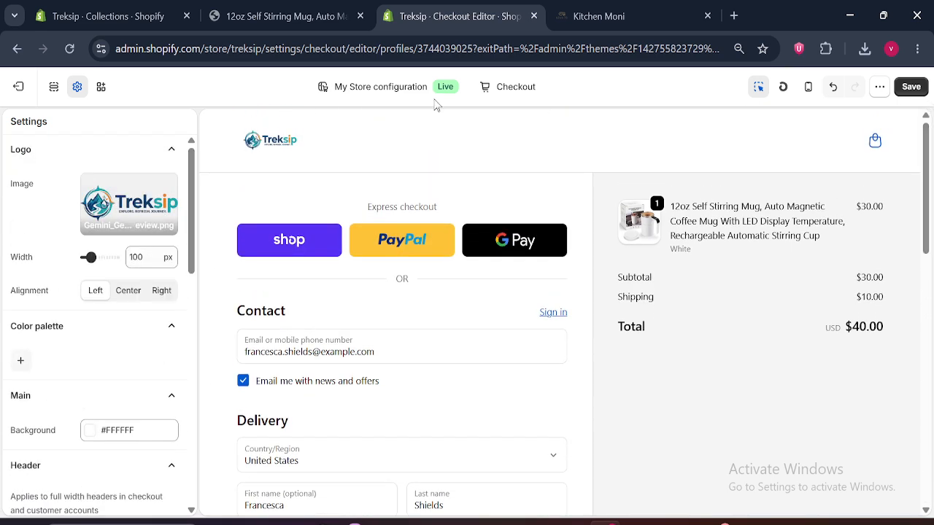
pyautogui.click(171, 150)
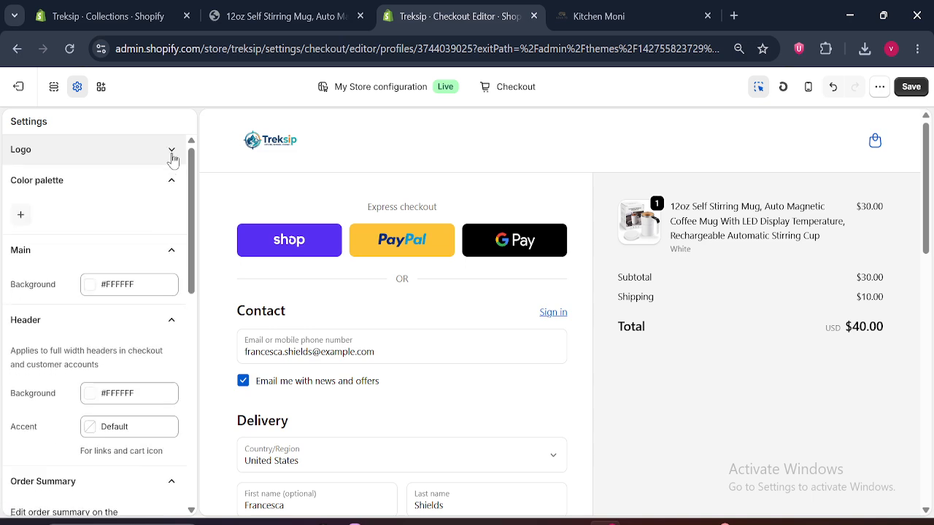
pyautogui.click(174, 183)
pyautogui.click(174, 213)
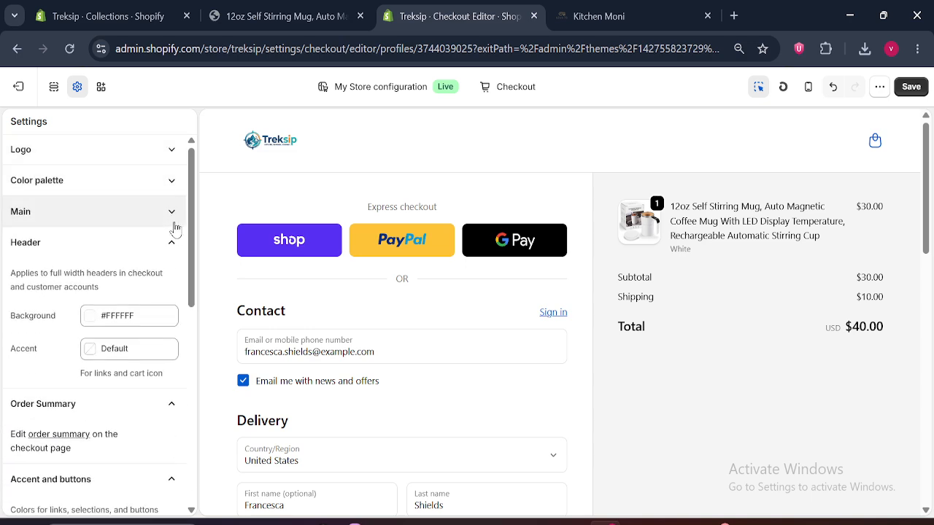
pyautogui.click(171, 212)
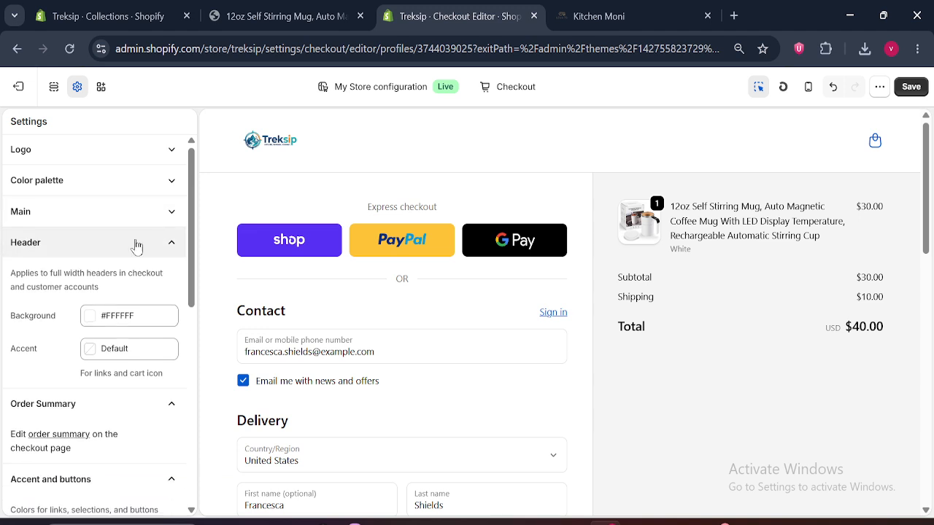
pyautogui.click(173, 248)
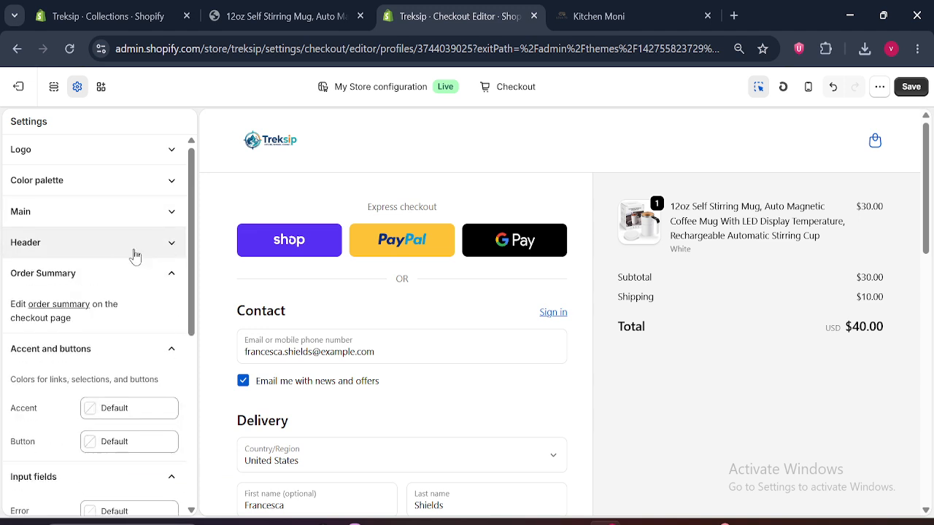
pyautogui.click(171, 278)
pyautogui.click(167, 310)
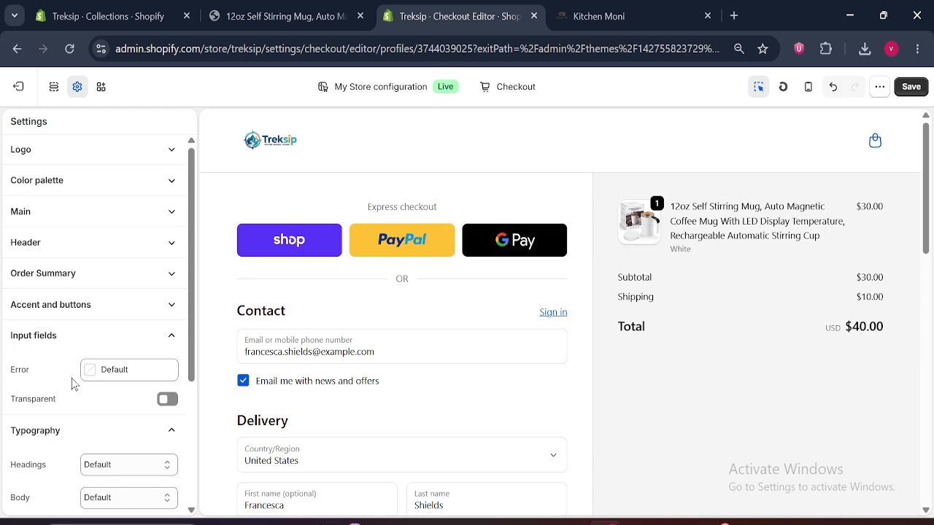
pyautogui.click(138, 341)
pyautogui.click(125, 347)
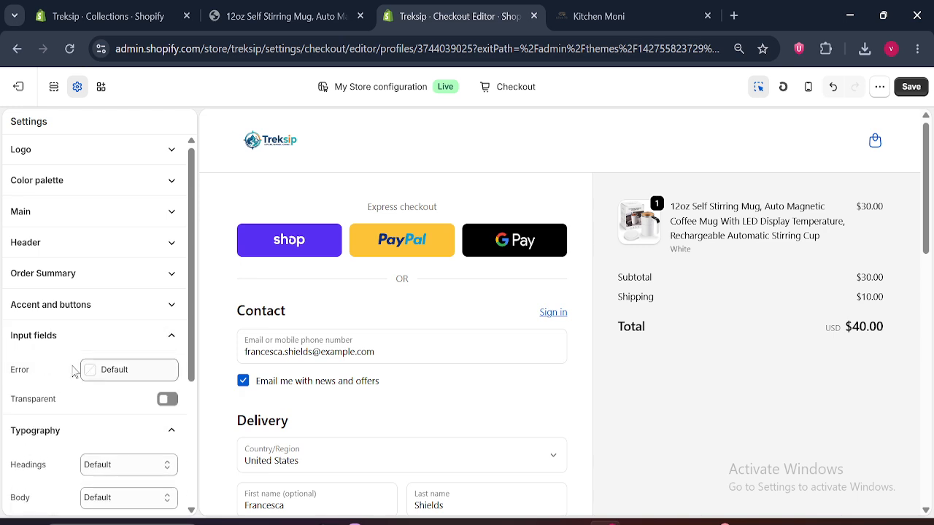
# Try #9F0505 as the Input fields error colour, and set it to #FFFFFF instead
pyautogui.click(91, 374)
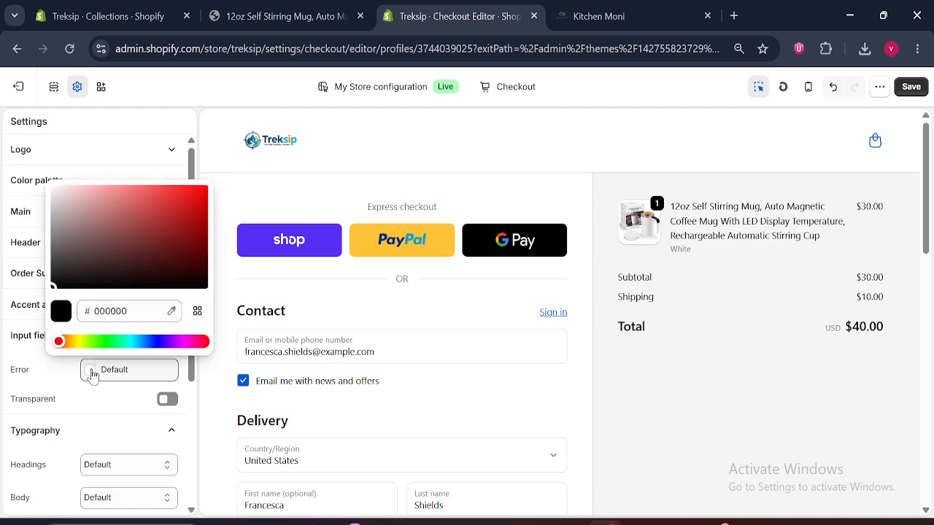
pyautogui.click(130, 246)
pyautogui.click(157, 173)
pyautogui.moveTo(157, 174); pyautogui.dragTo(197, 161)
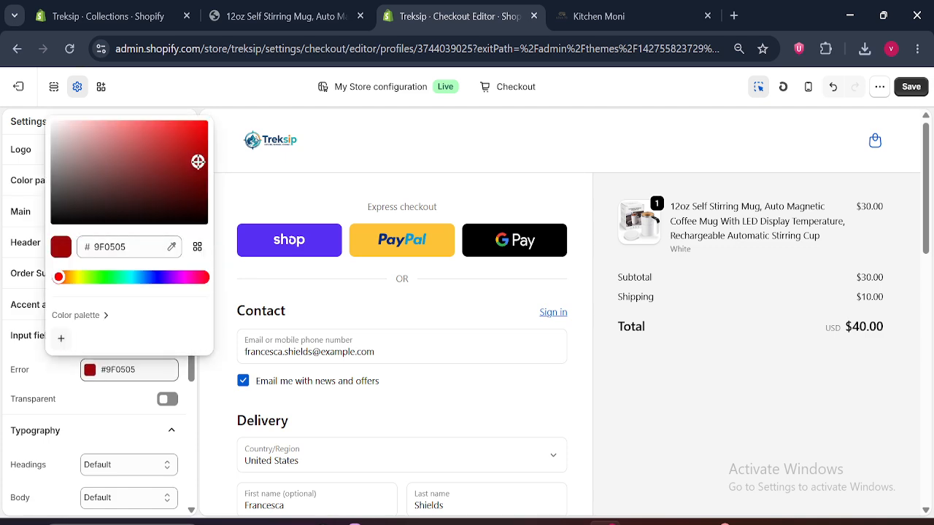
pyautogui.scroll(-8, 724, 290)
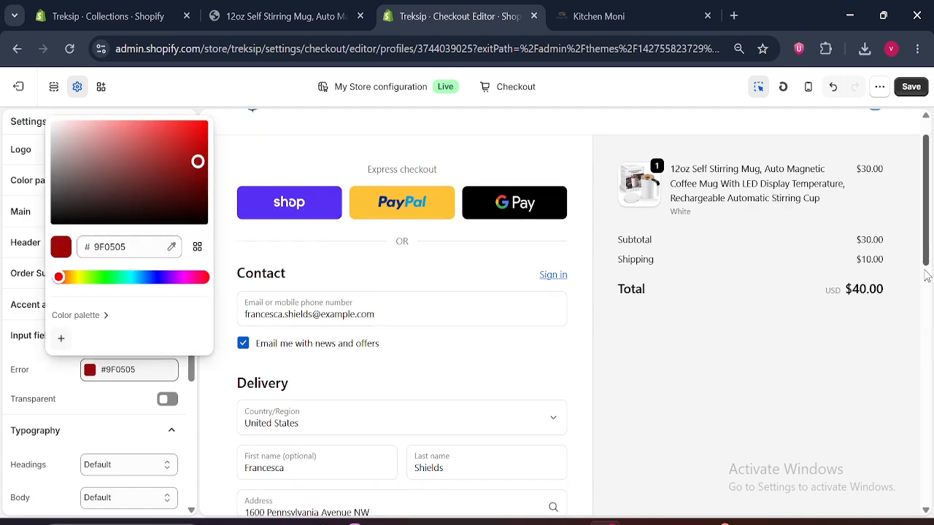
pyautogui.scroll(5, 725, 289)
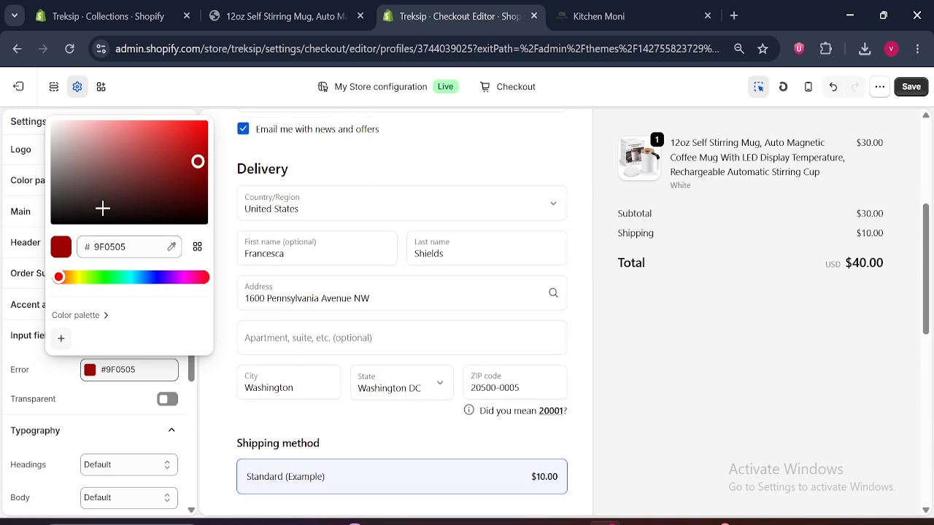
pyautogui.moveTo(102, 209); pyautogui.dragTo(22, 87)
pyautogui.click(2, 373)
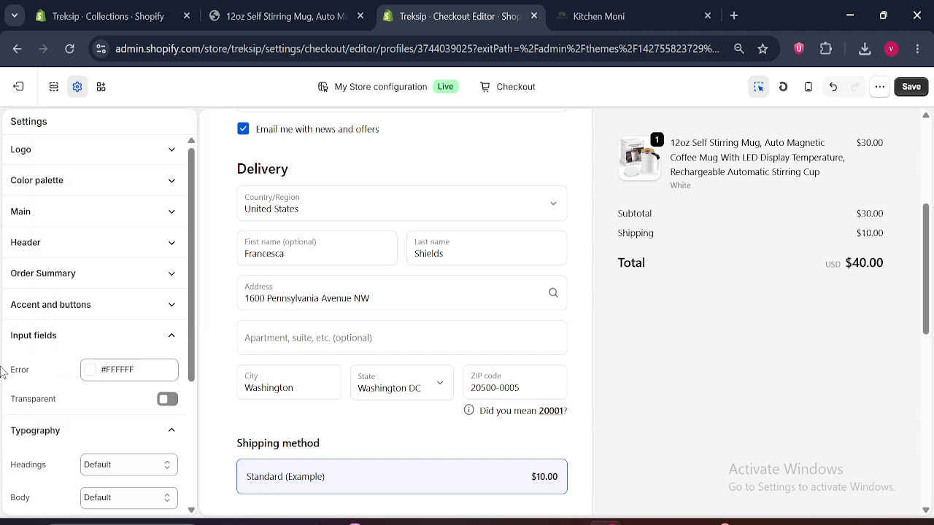
# Collapse the Input fields group and save the checkout customizations
pyautogui.click(153, 337)
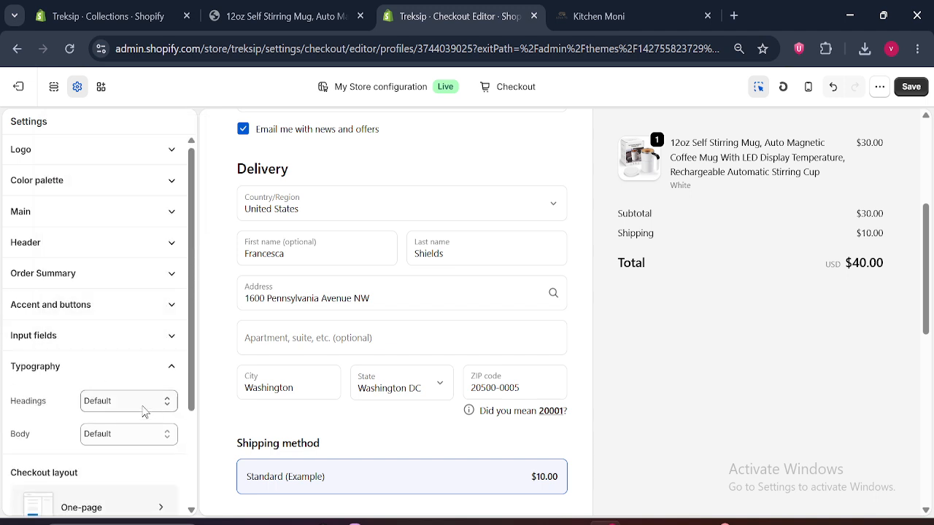
pyautogui.scroll(-3, 181, 389)
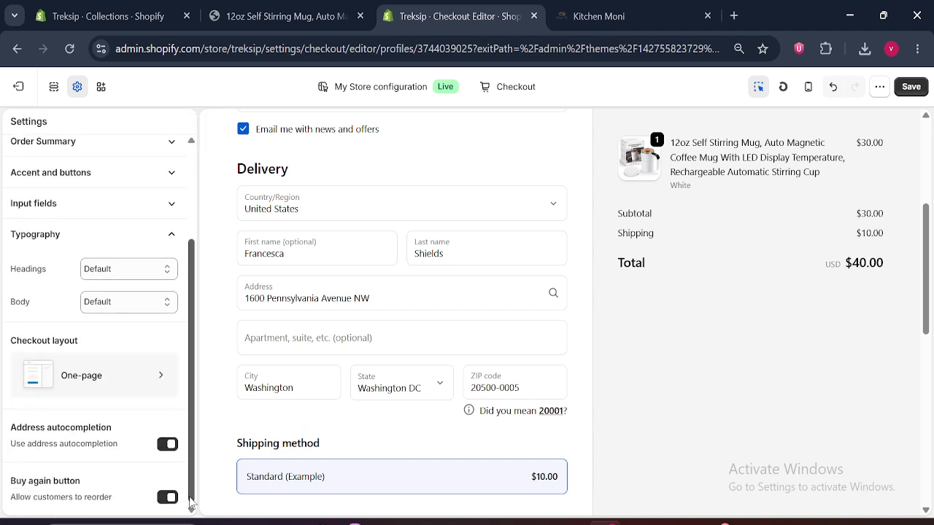
pyautogui.scroll(3, 167, 213)
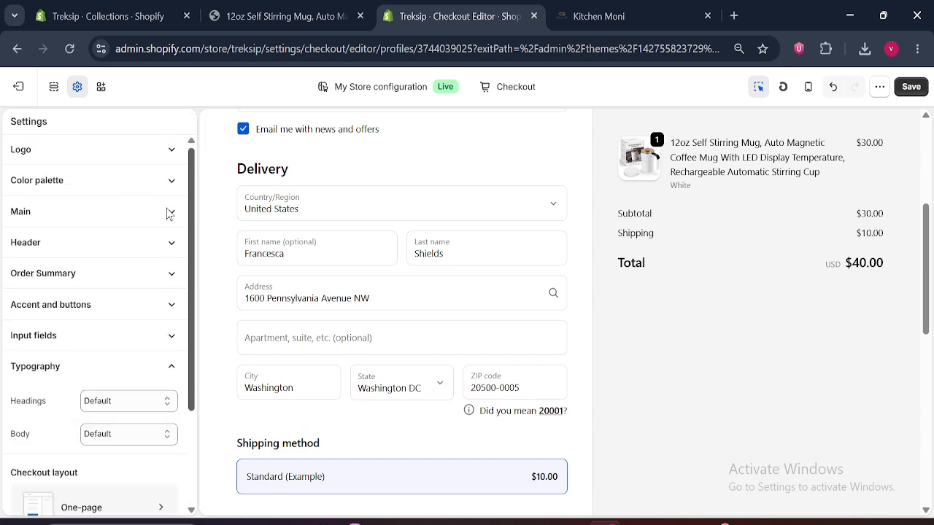
pyautogui.click(913, 93)
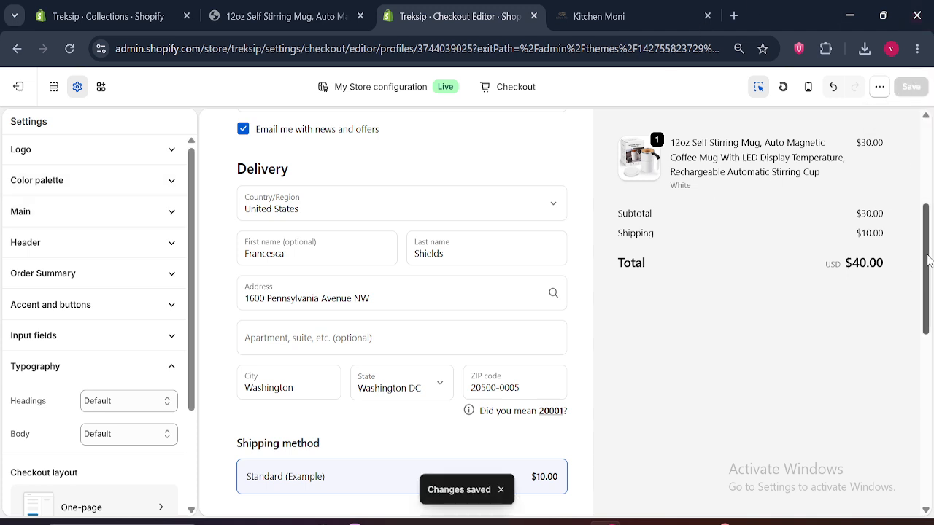
# Switch to the Treksip storefront, reload the mug's product page, and go to the store's home page
pyautogui.click(237, 13)
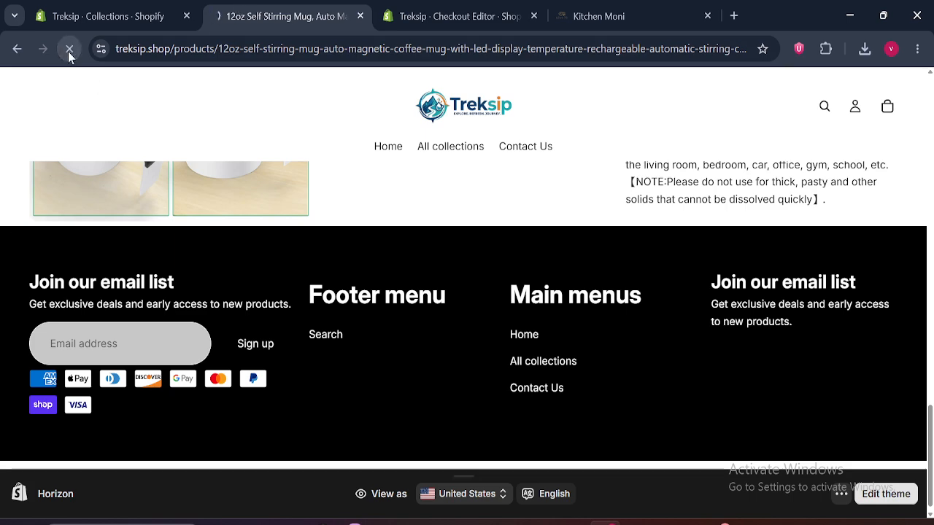
pyautogui.click(70, 52)
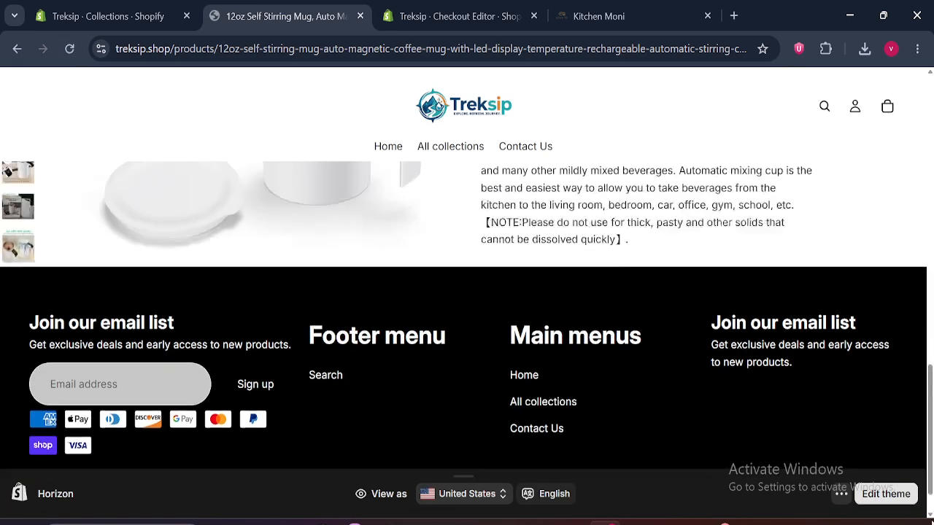
pyautogui.moveTo(930, 467); pyautogui.dragTo(931, 188)
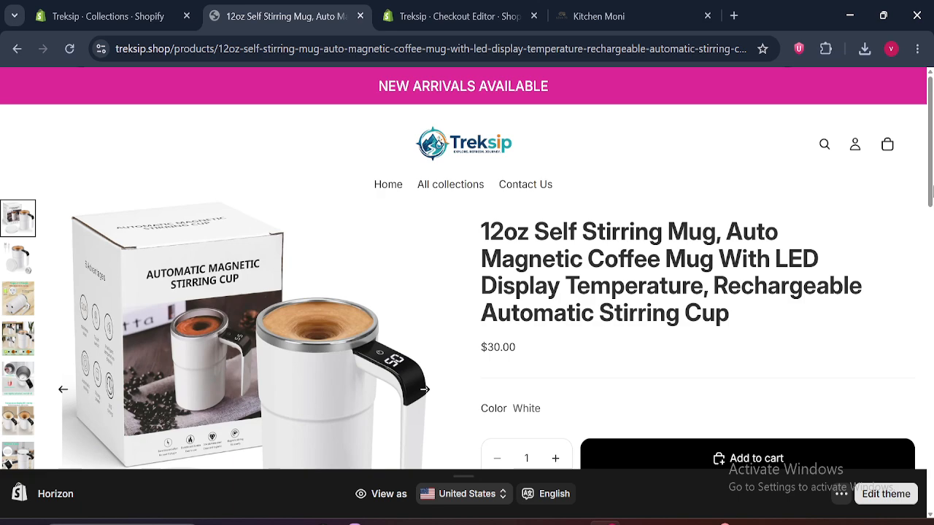
pyautogui.click(491, 147)
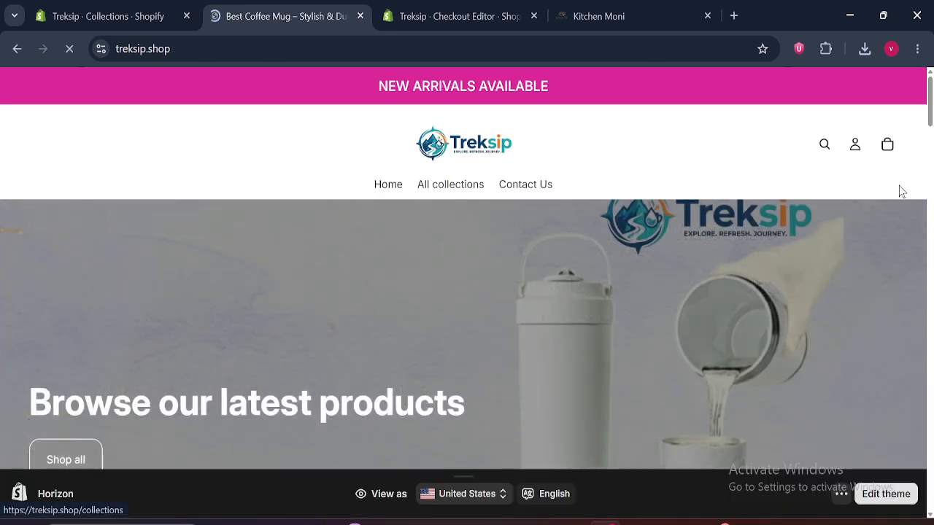
# Review the storefront home page from the hero banner down to the footer's email signup and menus, and return to its start
pyautogui.scroll(-10, 925, 404)
pyautogui.scroll(-10, 925, 404)
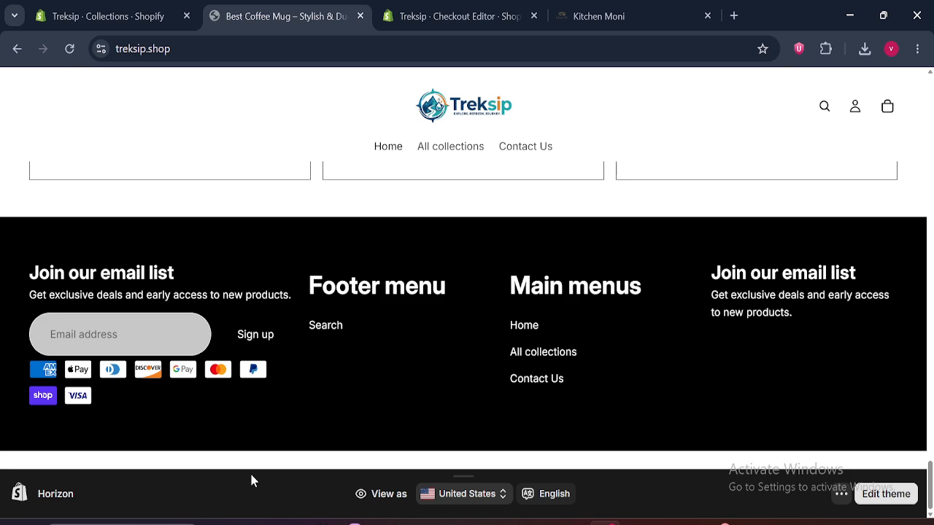
pyautogui.moveTo(930, 487)
pyautogui.mouseDown()
pyautogui.moveTo(931, 102)
pyautogui.moveTo(932, 504)
pyautogui.mouseUp()
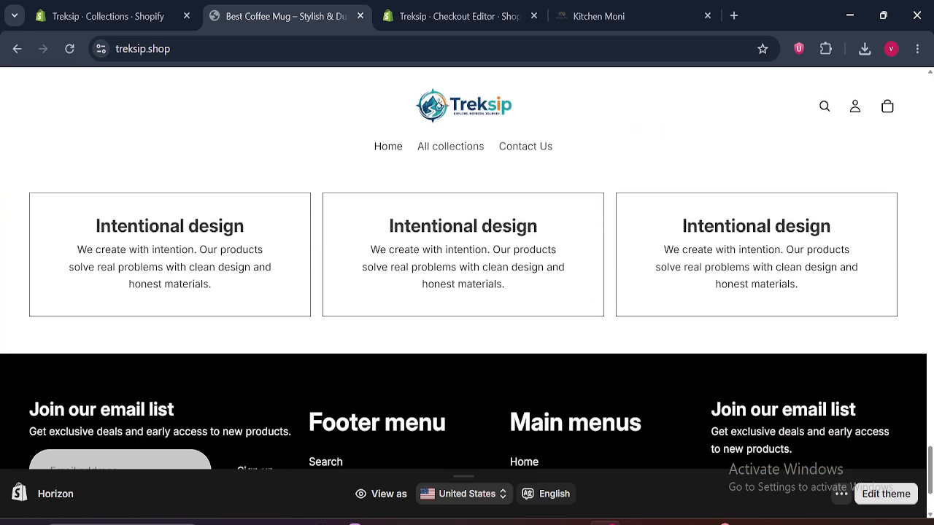
pyautogui.moveTo(29, 409); pyautogui.dragTo(228, 412)
pyautogui.click(269, 409)
pyautogui.moveTo(932, 453); pyautogui.dragTo(932, 85)
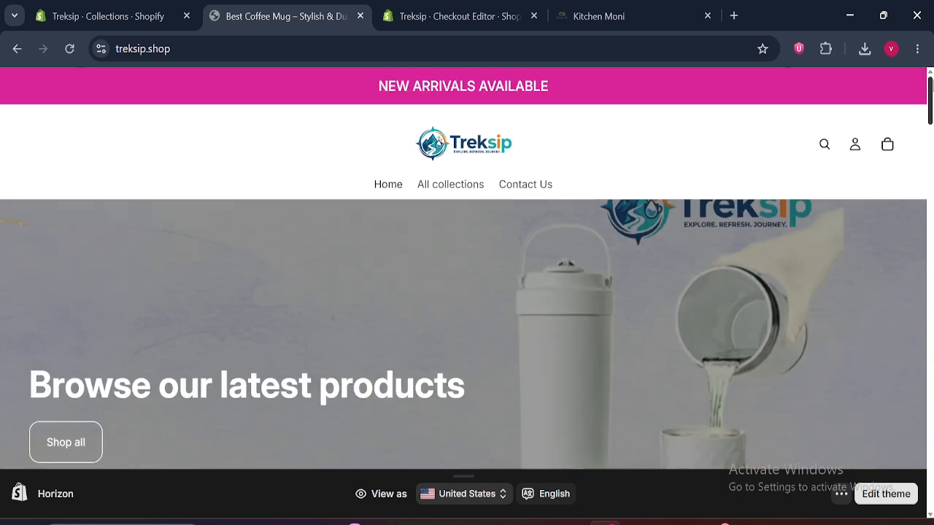
pyautogui.click(467, 150)
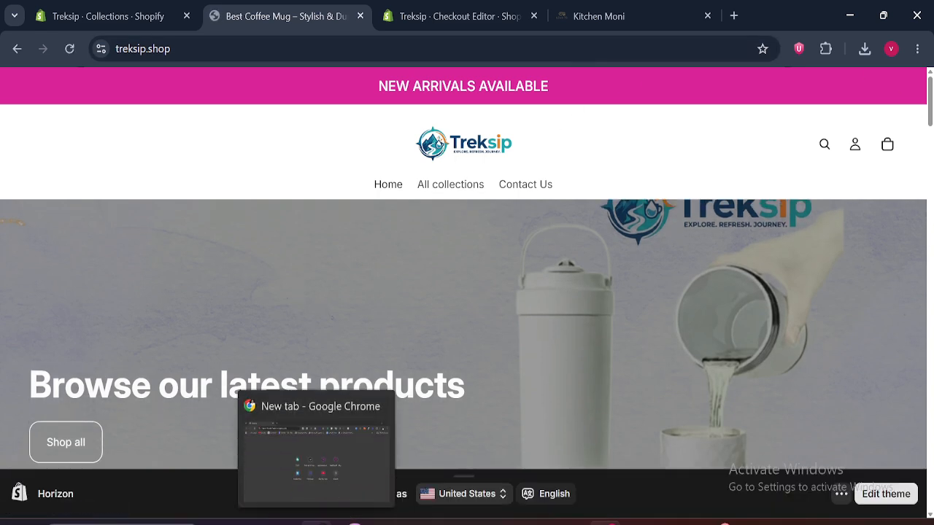
pyautogui.click(317, 523)
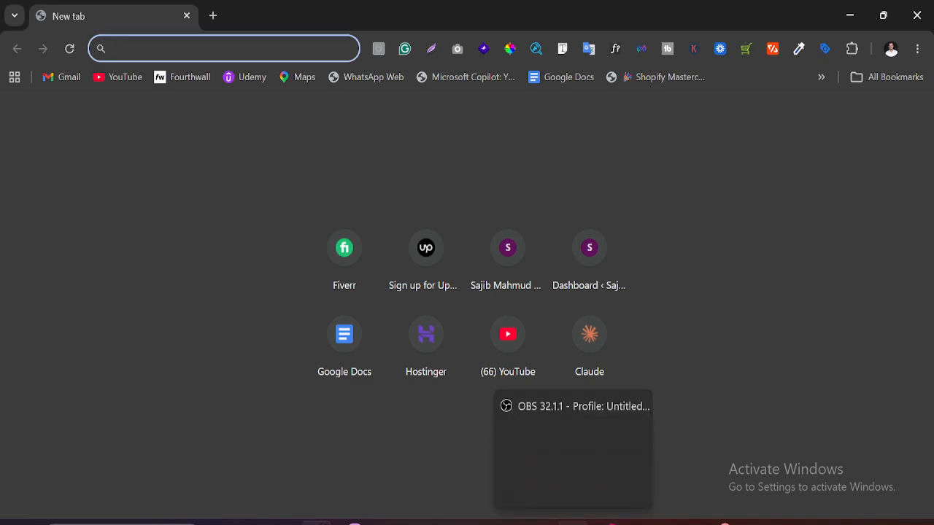